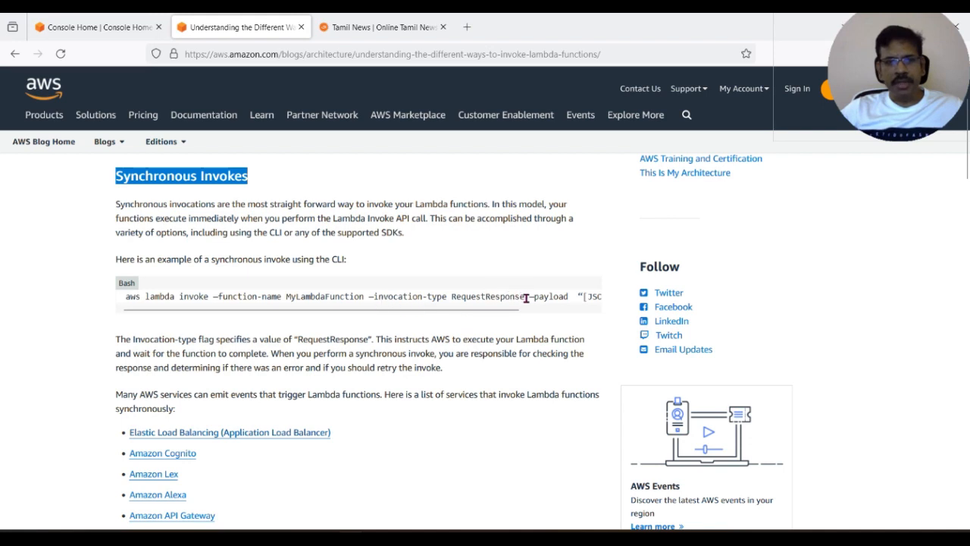
Step: Read the blog's sections on synchronous, asynchronous and poll-based Lambda invokes, noting the RequestResponse and Event invocation types and the supported services
left_click_drag(529, 298, 451, 297)
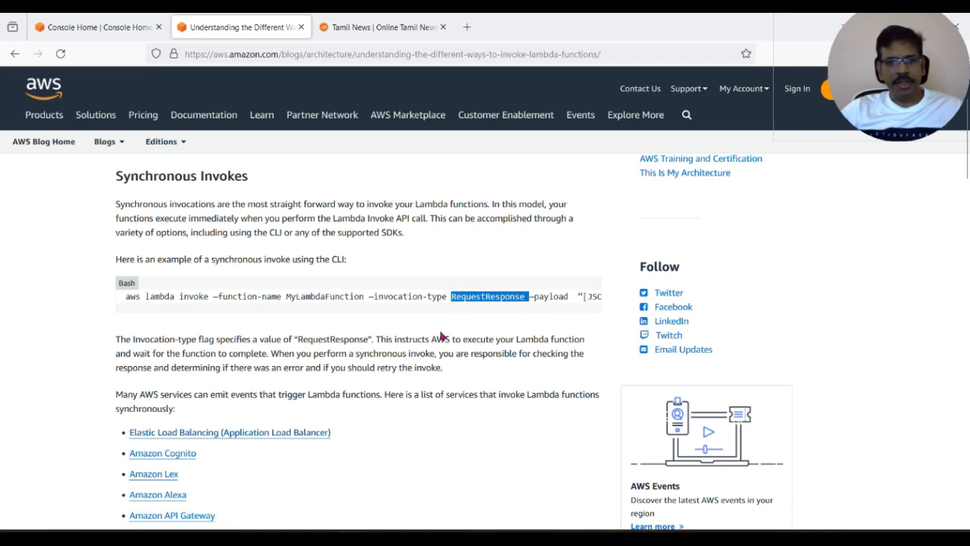
left_click_drag(372, 297, 529, 300)
scroll(379, 392, "down", 5)
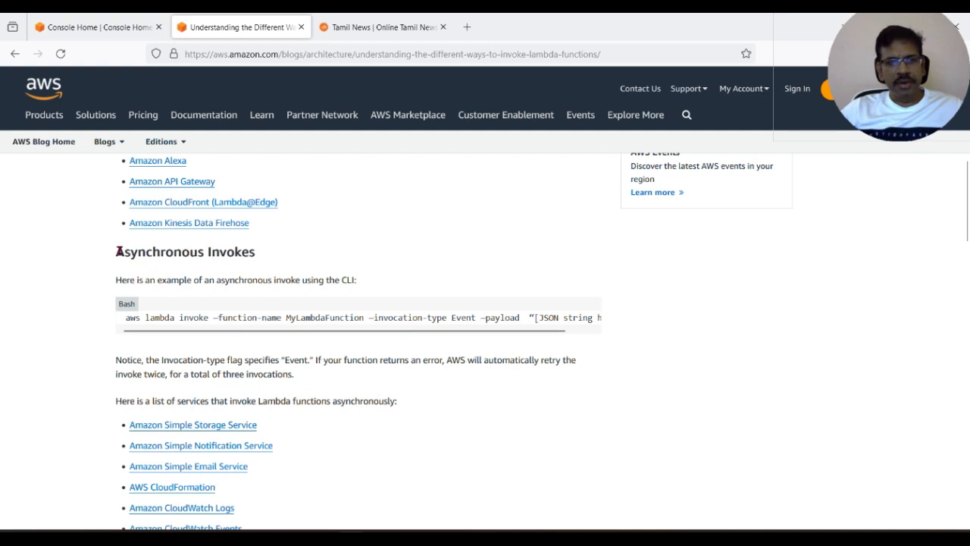
left_click_drag(119, 252, 256, 253)
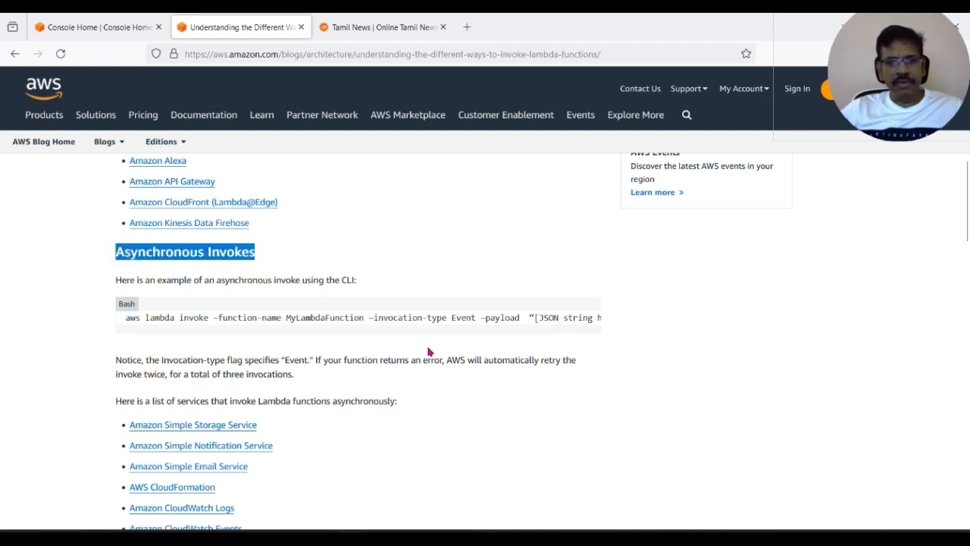
double_click(453, 318)
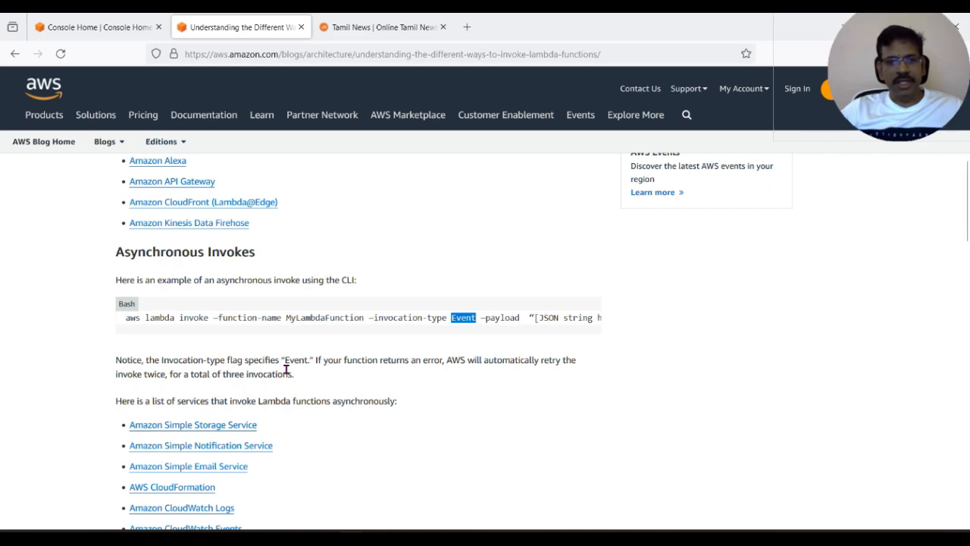
scroll(292, 409, "down", 3)
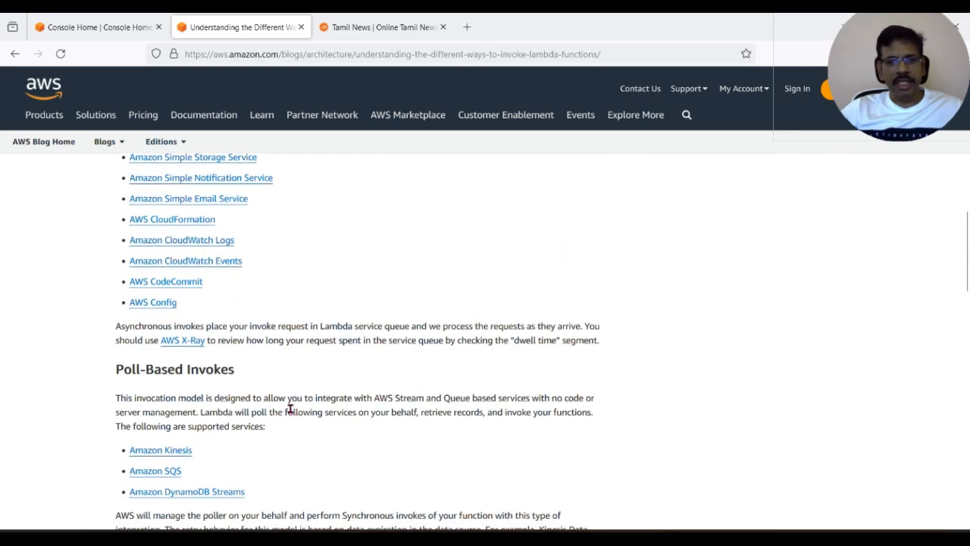
scroll(291, 410, "down", 2)
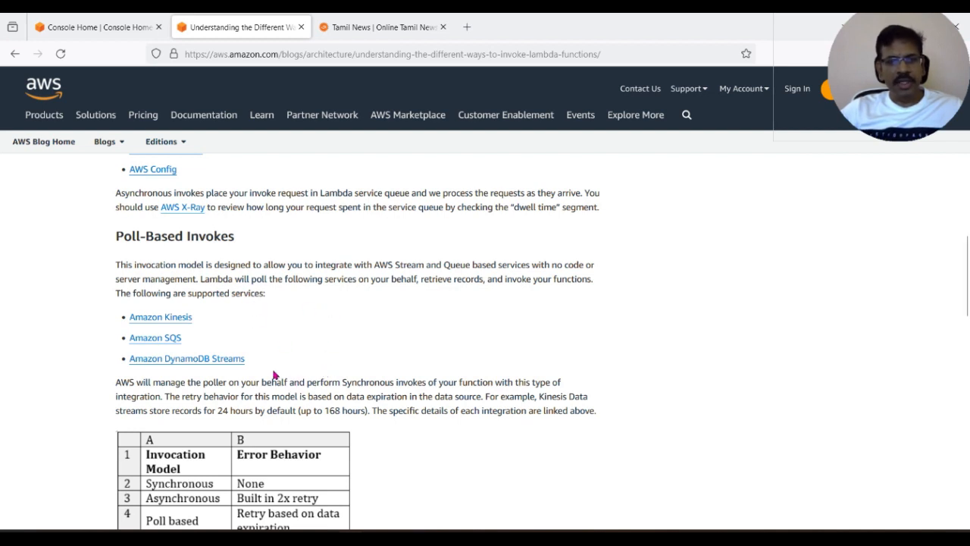
scroll(321, 377, "up", 6)
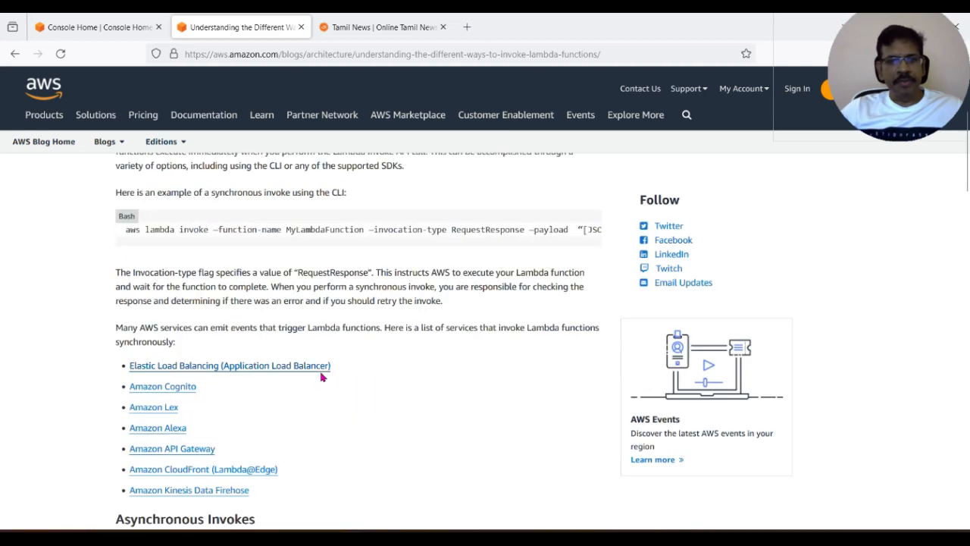
scroll(321, 376, "up", 3)
scroll(319, 379, "down", 9)
scroll(319, 379, "down", 3)
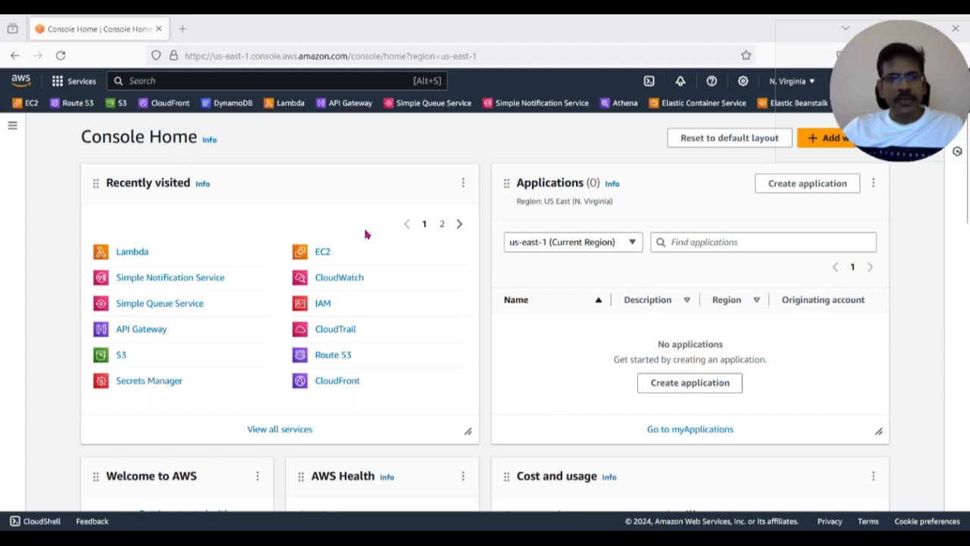
Step: Open the AWS Lambda functions list from the AWS console and start creating a new function
left_click(129, 258)
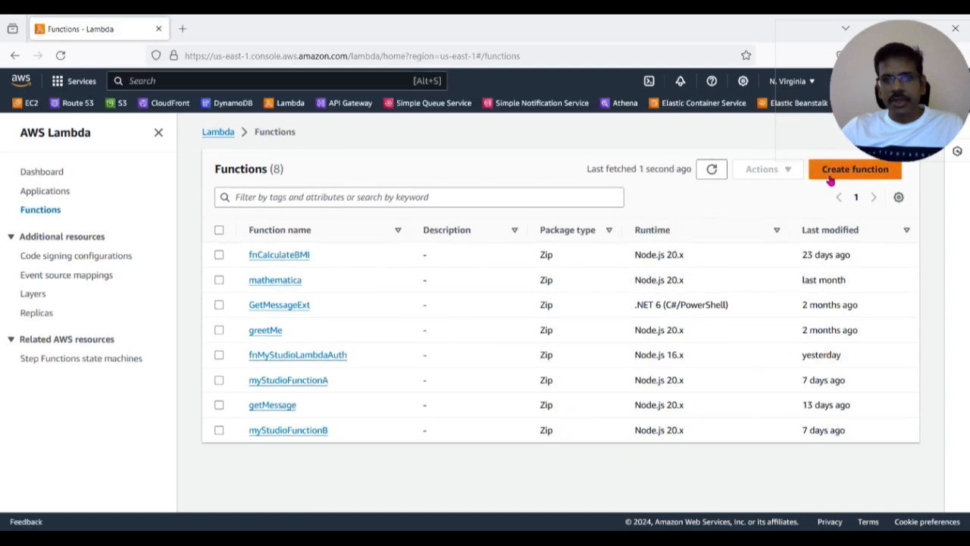
left_click(853, 173)
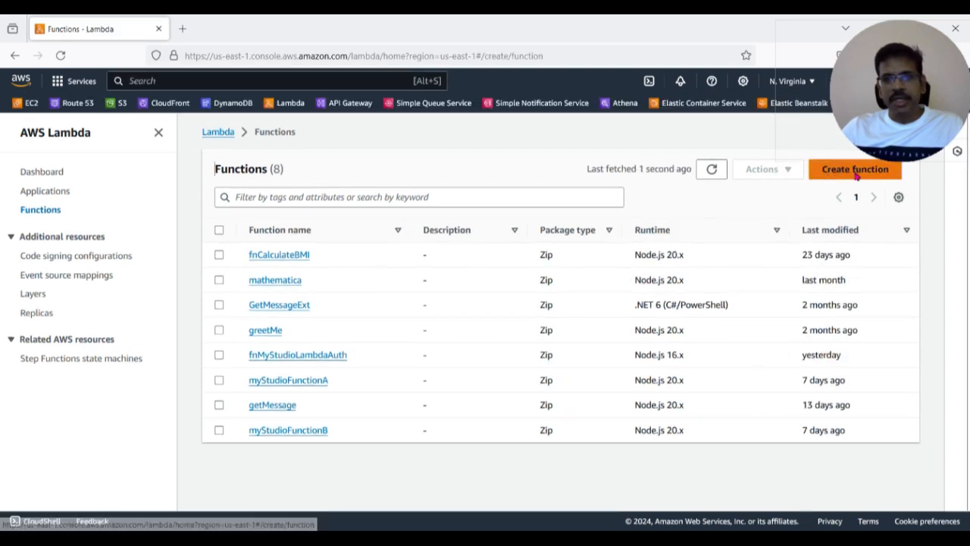
scroll(238, 364, "down", 3)
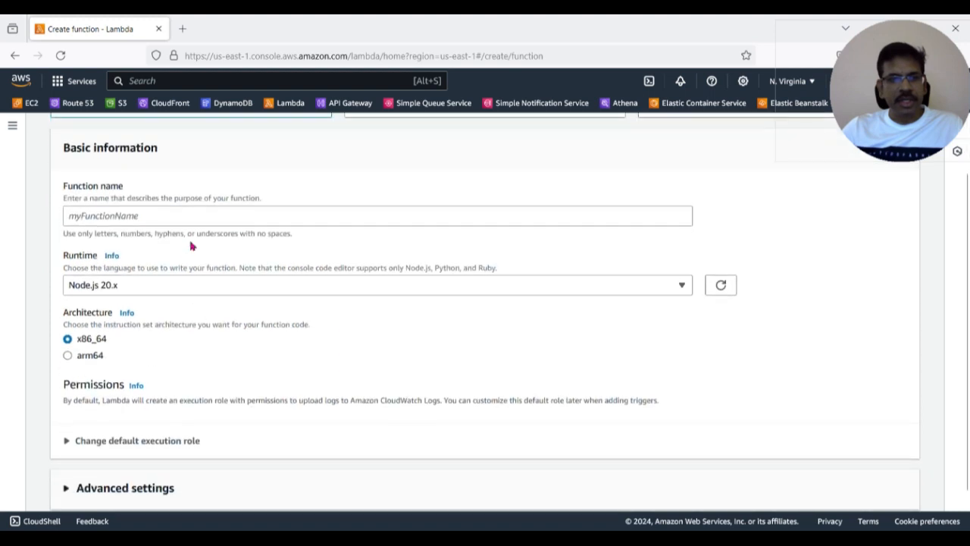
Step: Name the function mySimpleLambdaTest and create it with the default Node.js 20.x runtime and x86_64 architecture
left_click(203, 217)
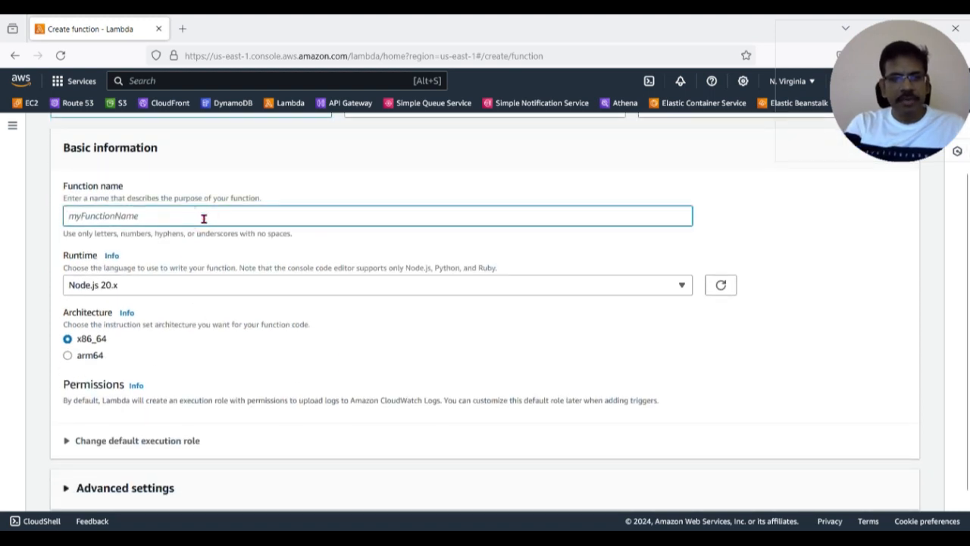
type("myS")
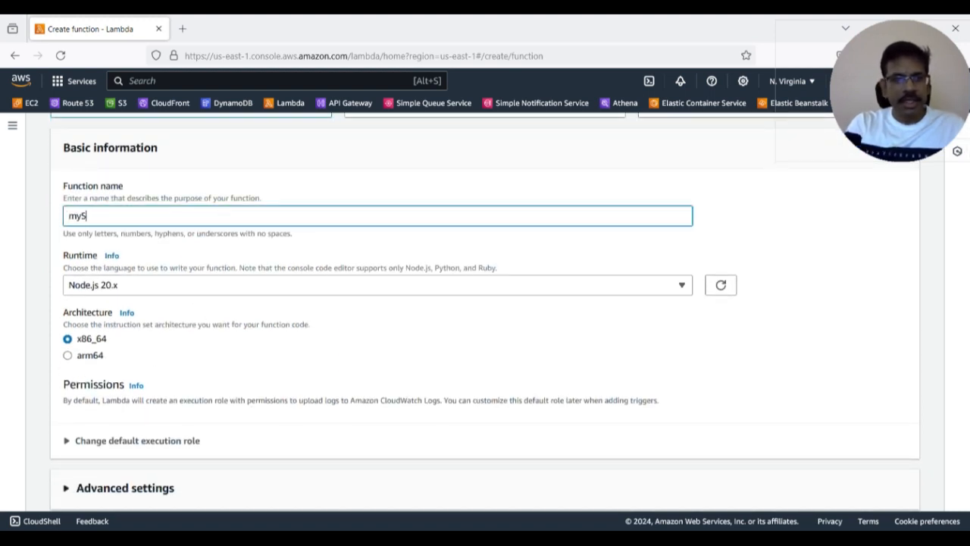
type("impleLambdaTest")
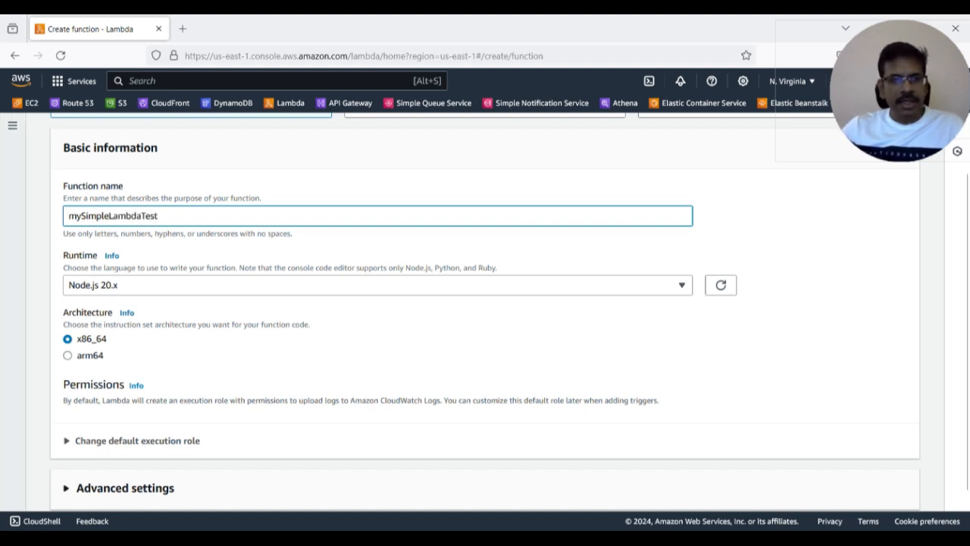
left_click_drag(171, 221, 81, 218)
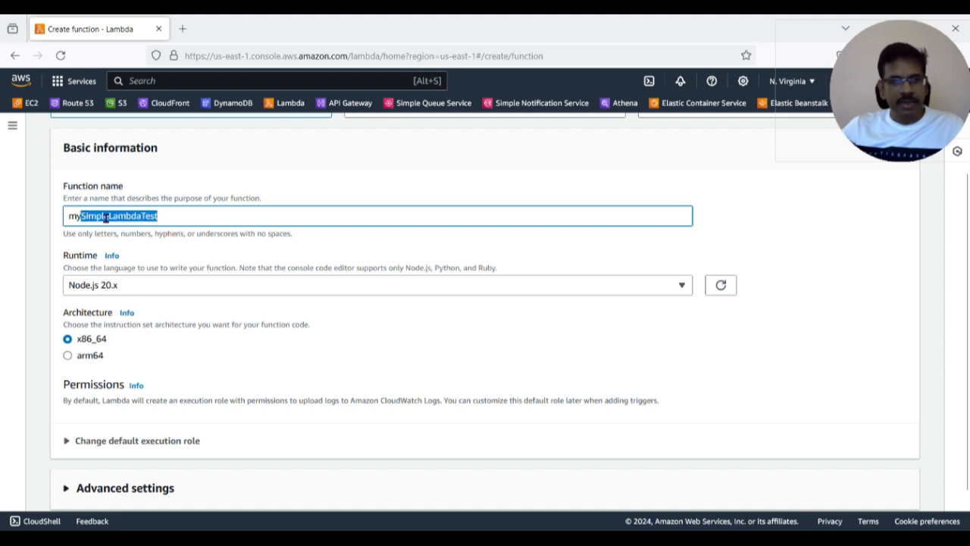
scroll(252, 381, "down", 1)
scroll(205, 392, "up", 1)
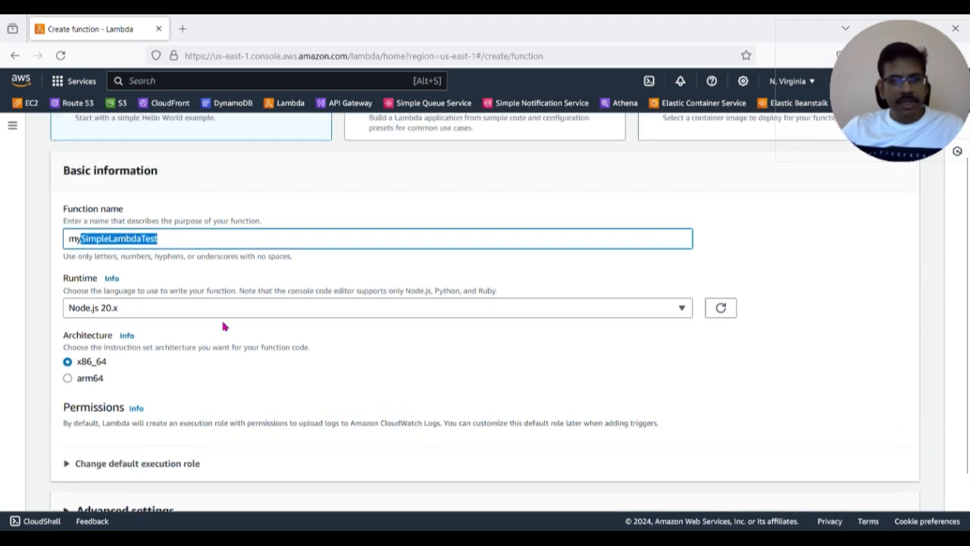
scroll(314, 433, "down", 1)
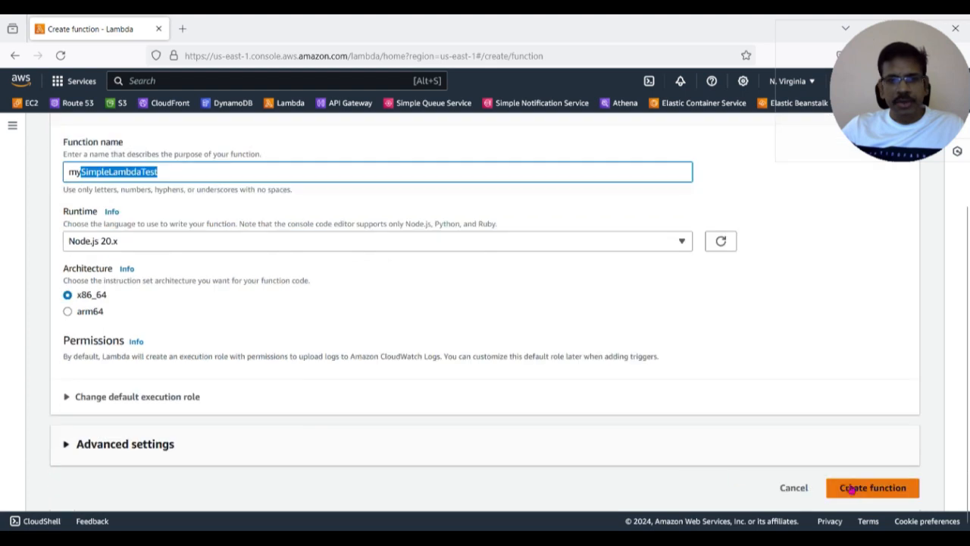
left_click(858, 493)
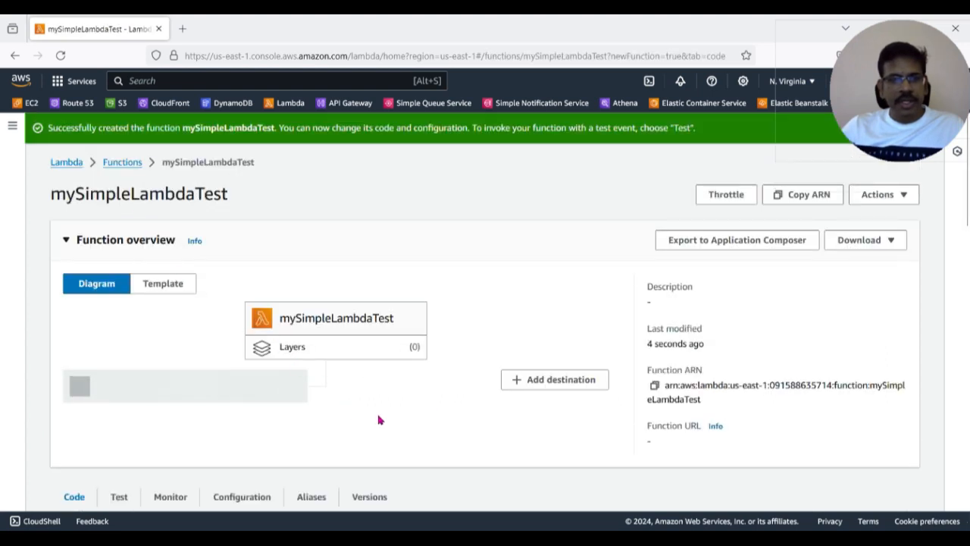
Step: Add the line console.log(event); at the start of the handler in index.mjs, set off by blank lines
scroll(224, 410, "down", 4)
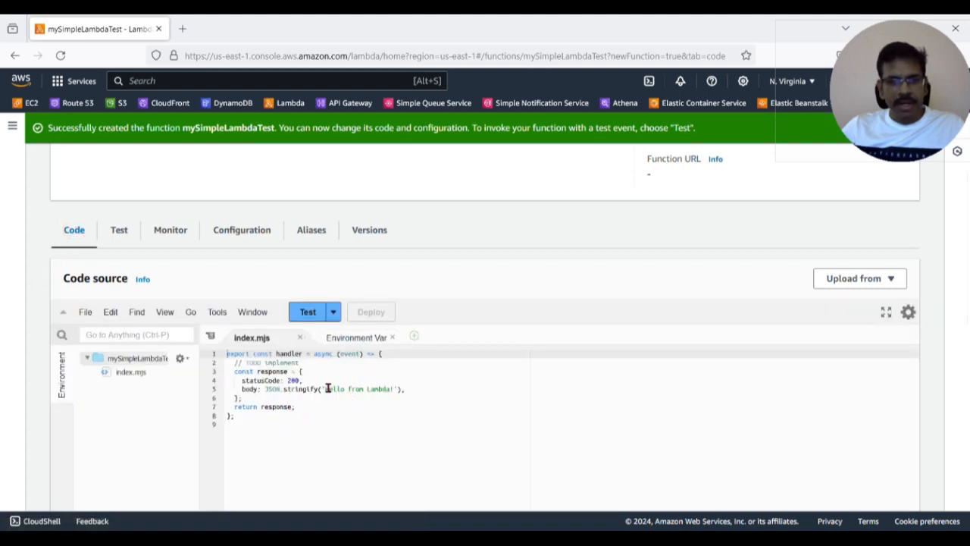
left_click(403, 354)
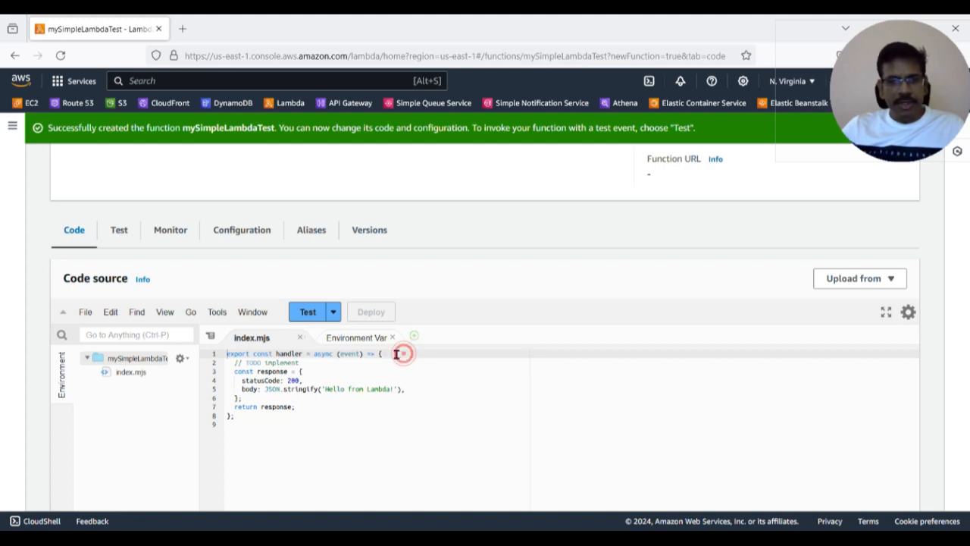
left_click(398, 356)
left_click(372, 358)
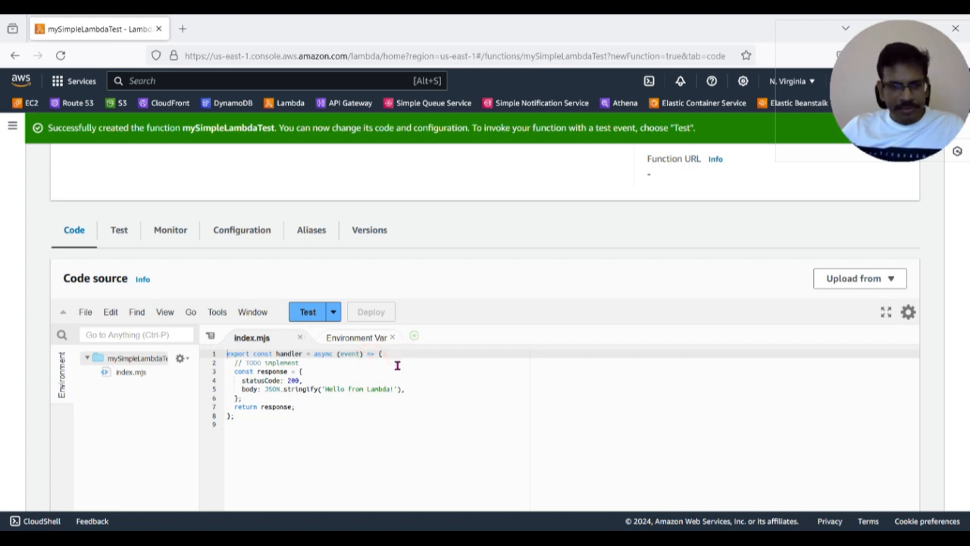
left_click(348, 366)
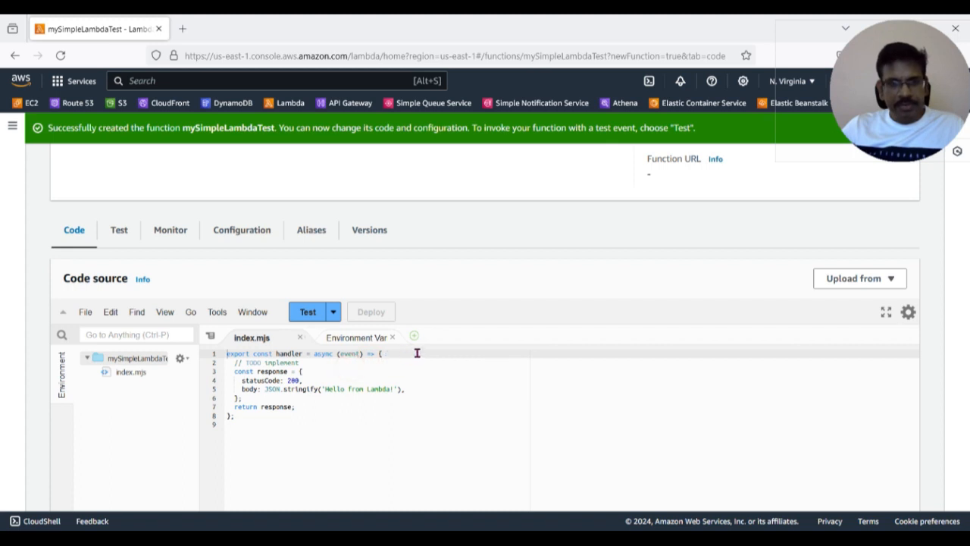
left_click(414, 352)
key("Return")
key("Return")
key("Return")
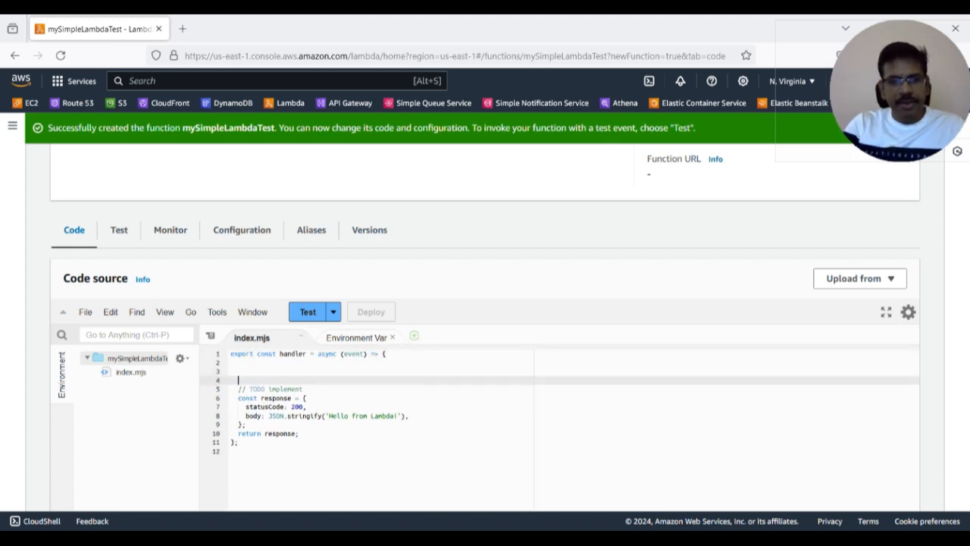
key("Return")
key("Up")
type("cons")
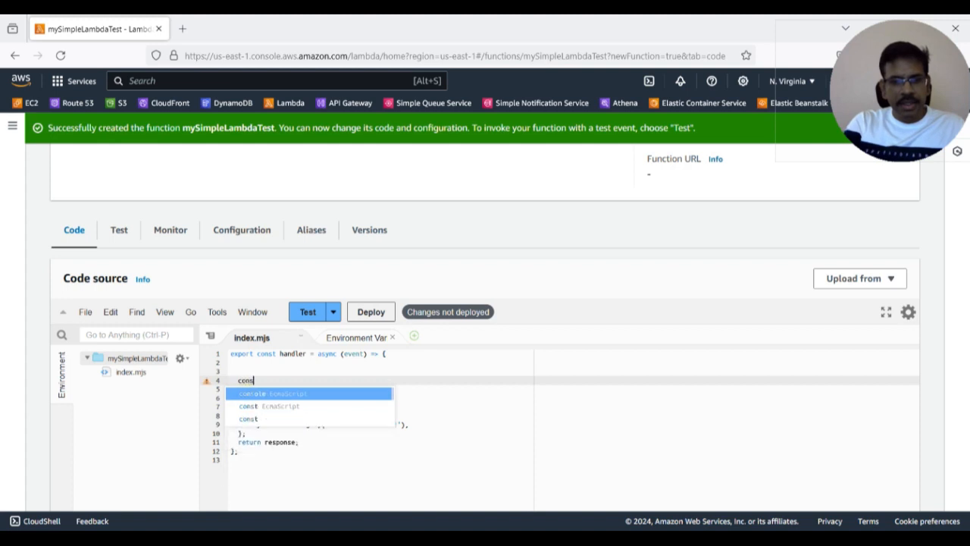
type("ole.log")
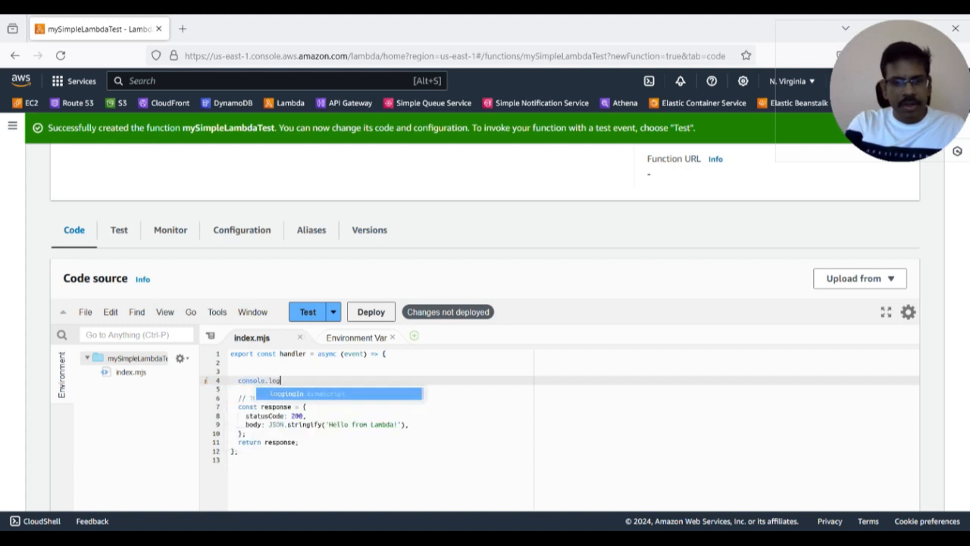
type("(event")
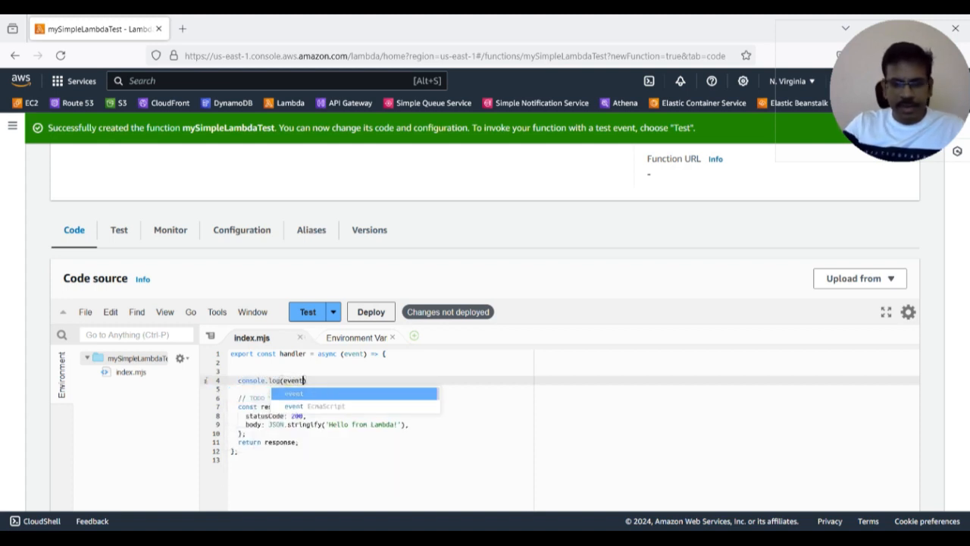
type(");")
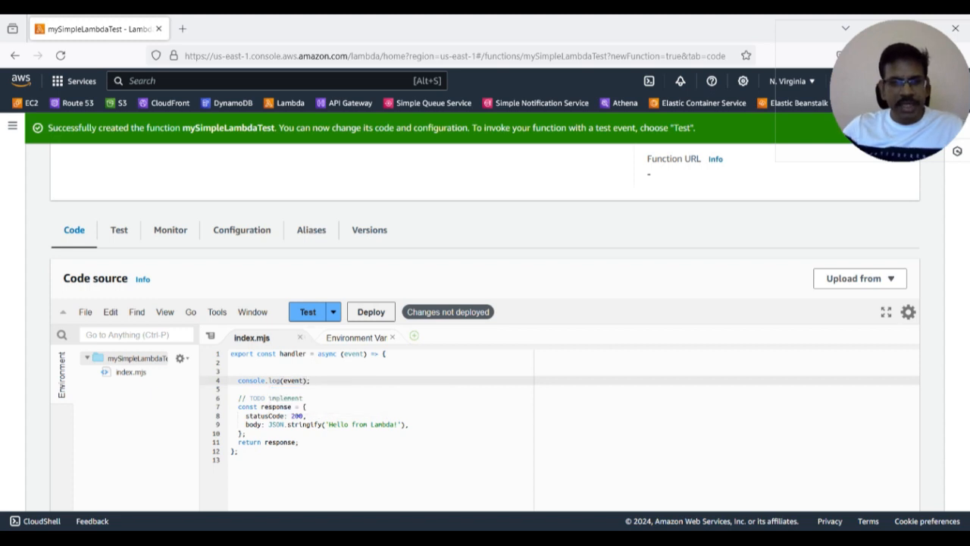
Step: Review the handler's response object, including its status code and body, and the return statement in index.mjs
left_click(364, 402)
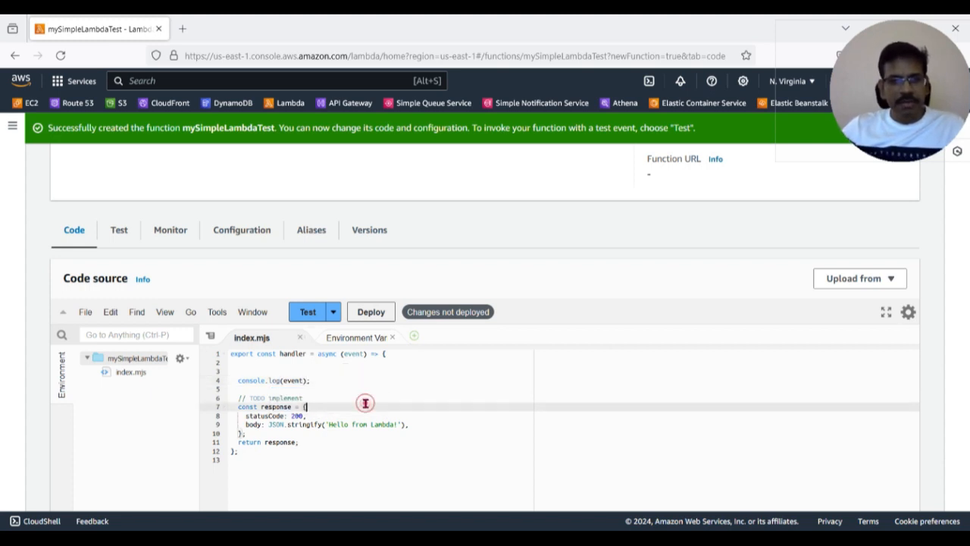
double_click(267, 407)
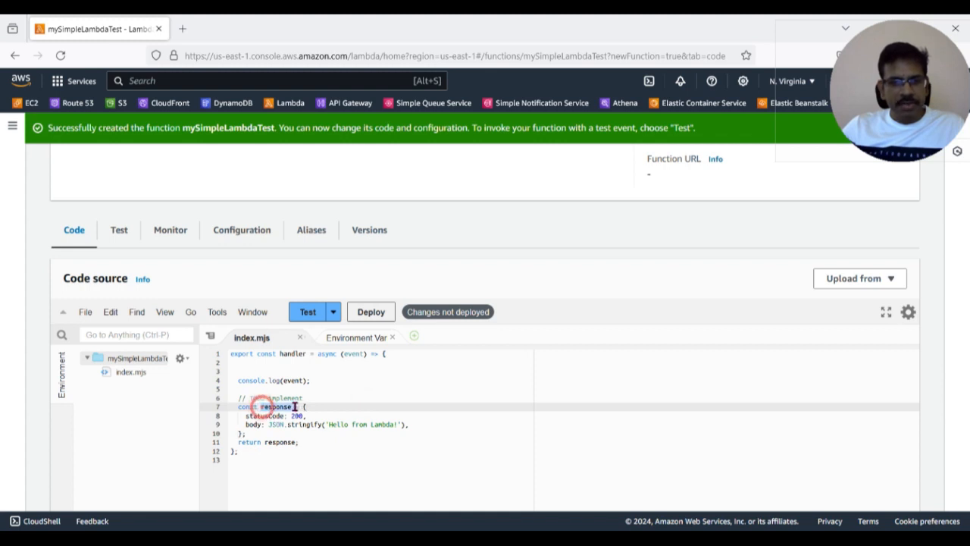
left_click(246, 416)
key("shift+End")
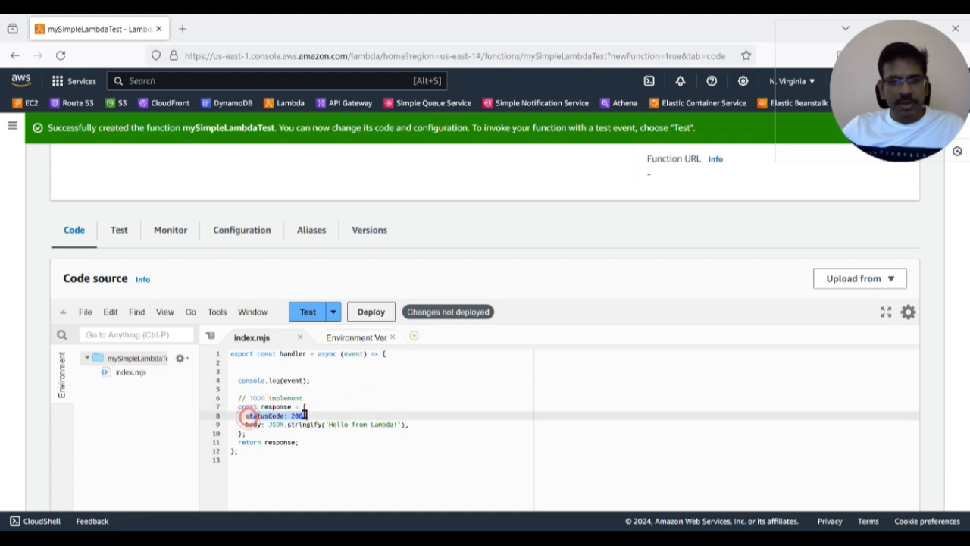
left_click(329, 424)
left_click_drag(328, 424, 394, 424)
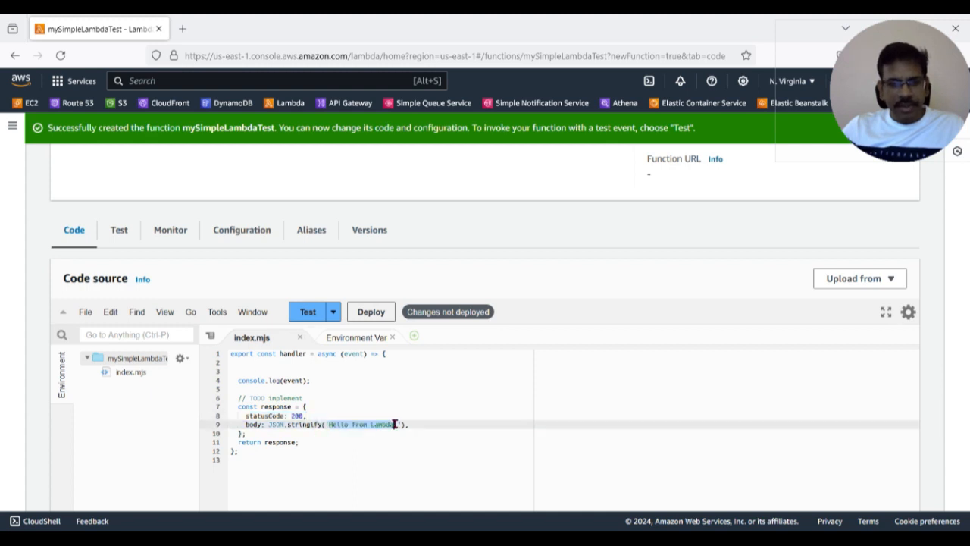
left_click(353, 417)
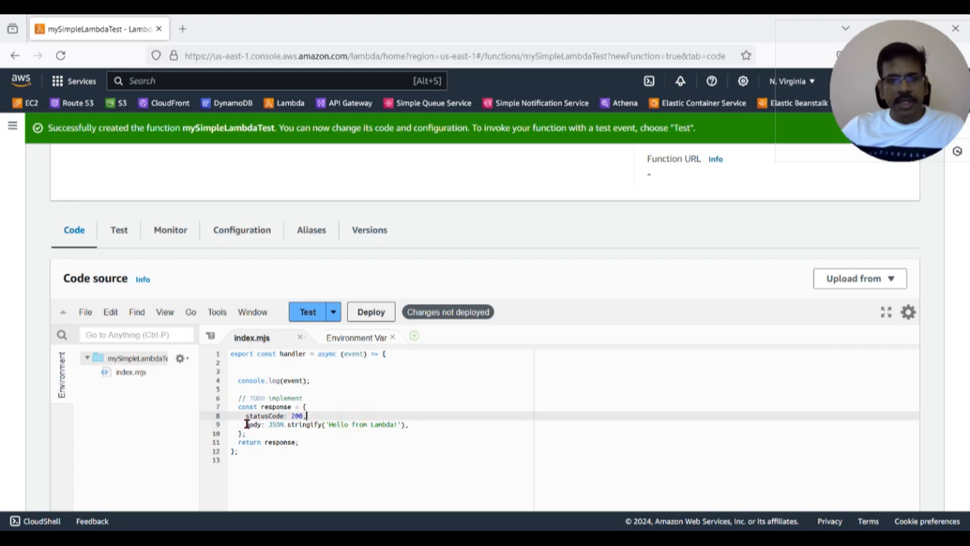
left_click_drag(247, 424, 419, 427)
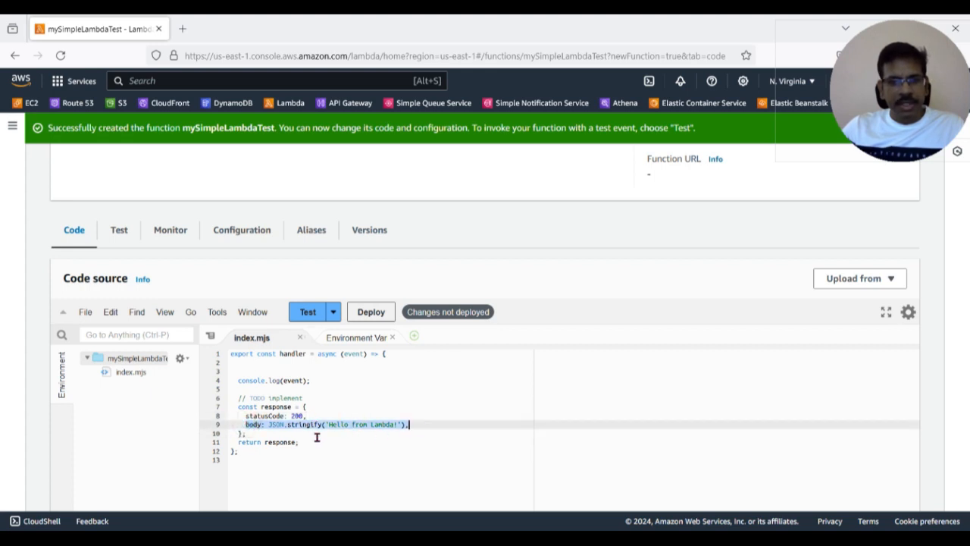
left_click(266, 442)
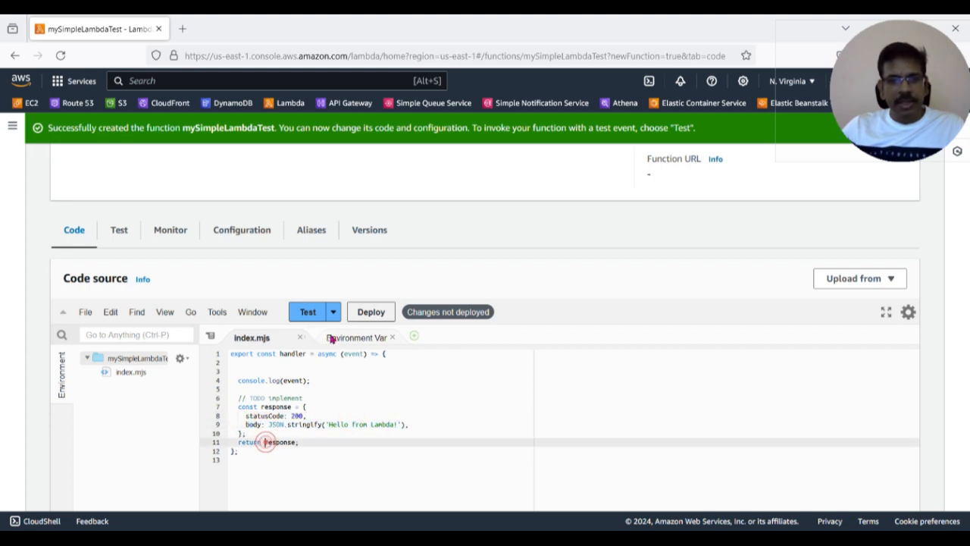
Step: Deploy the code changes of the mySimpleLambdaTest function
left_click(365, 312)
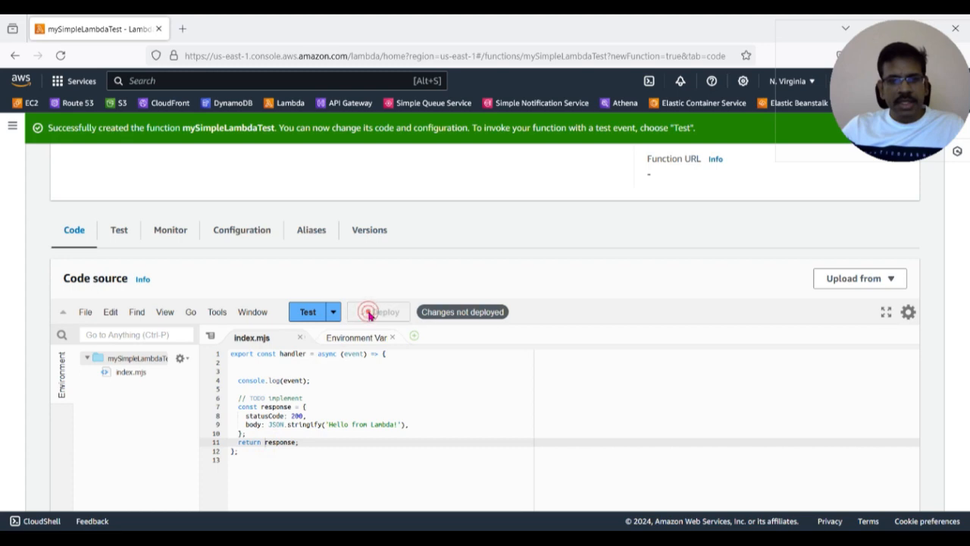
Step: Create a private test event named test from the hello-world template and save it
left_click(307, 317)
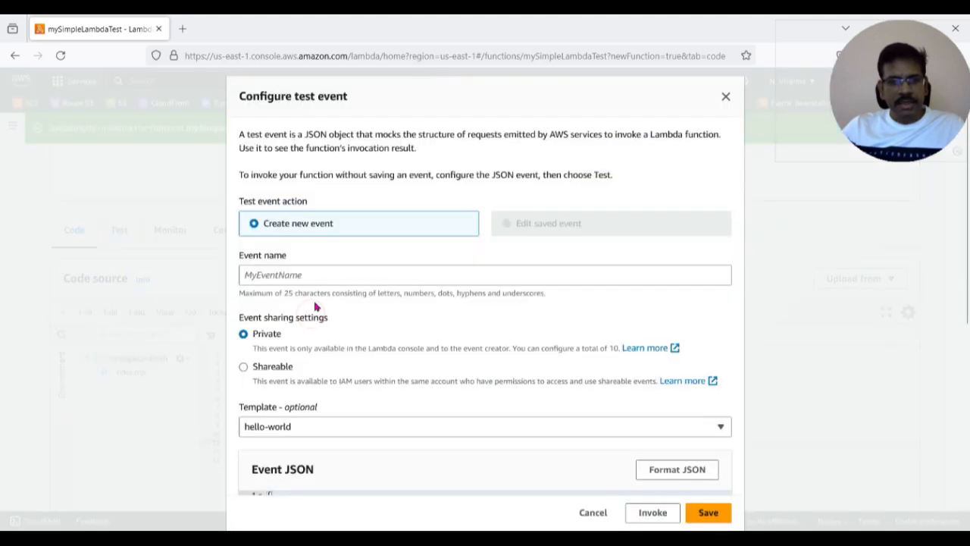
left_click(267, 277)
type("test")
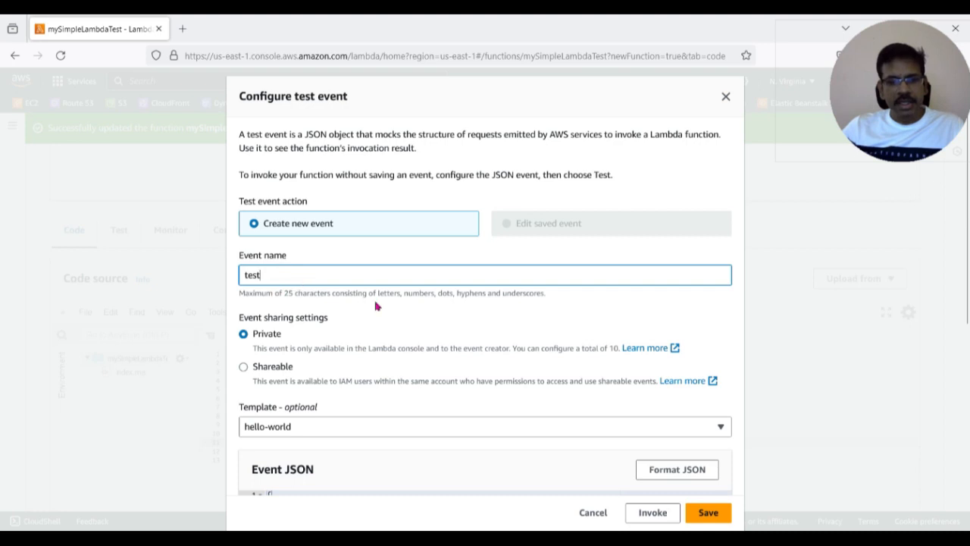
scroll(284, 451, "down", 4)
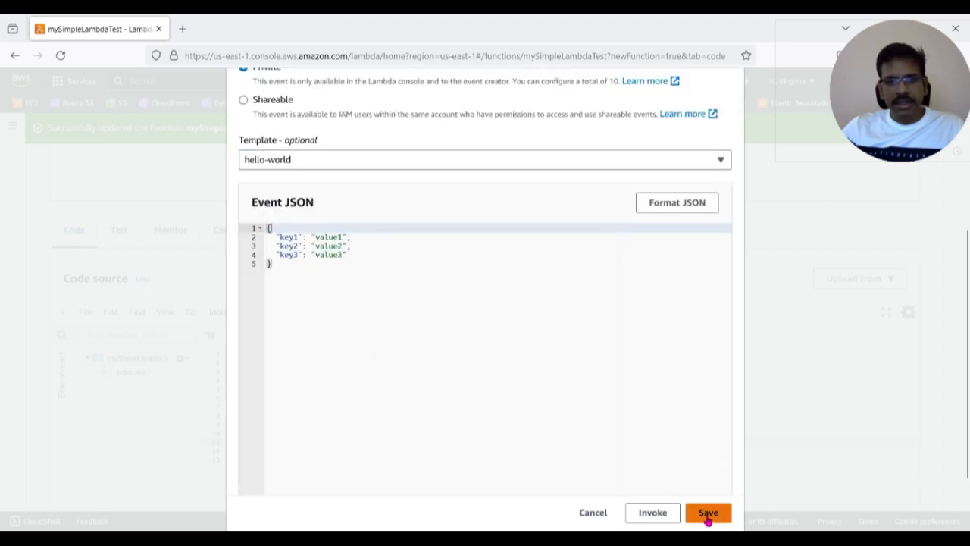
left_click(708, 513)
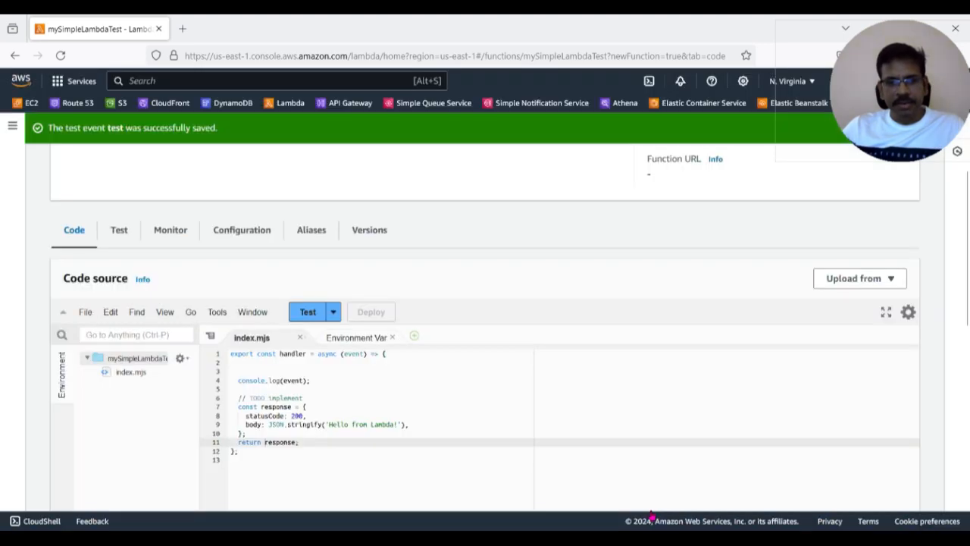
Step: Run mySimpleLambdaTest with the saved test event and check the response body and the logged event in the execution results
scroll(554, 485, "down", 3)
scroll(286, 240, "up", 2)
left_click(315, 246)
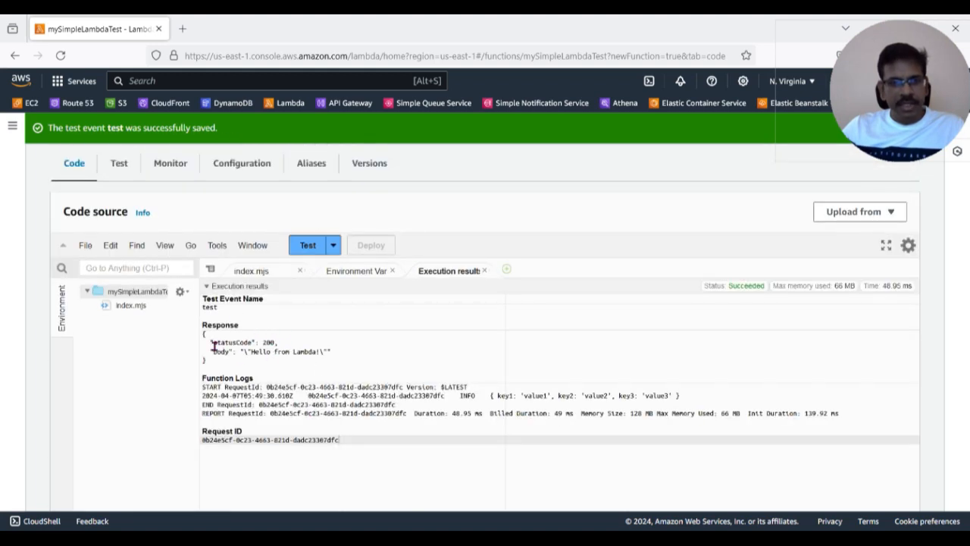
left_click_drag(212, 341, 311, 352)
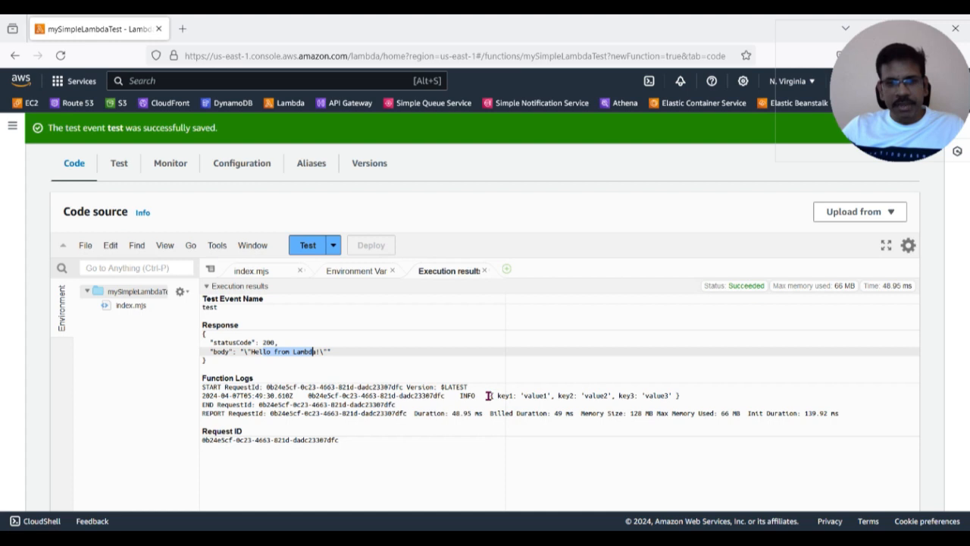
left_click_drag(489, 395, 682, 395)
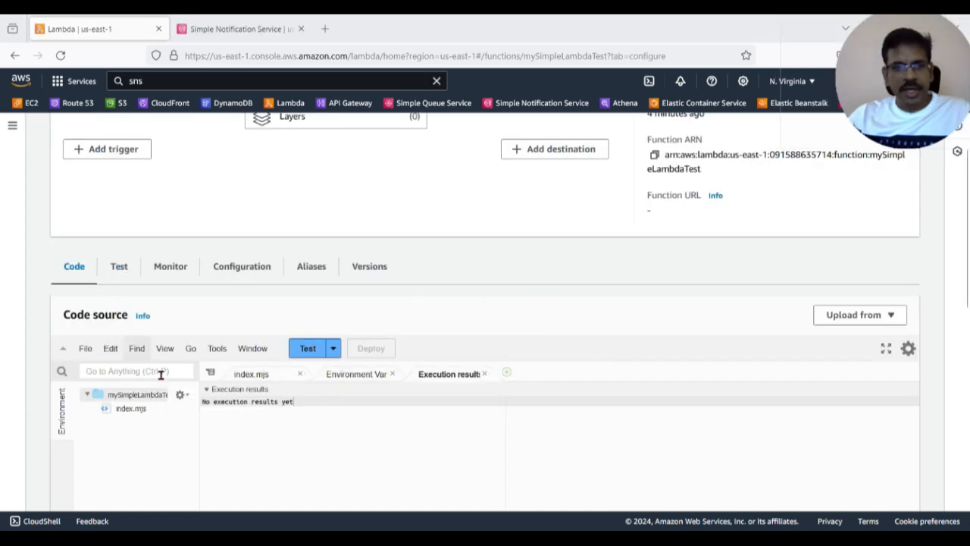
Step: Bring the handler code in index.mjs back into view
left_click(130, 408)
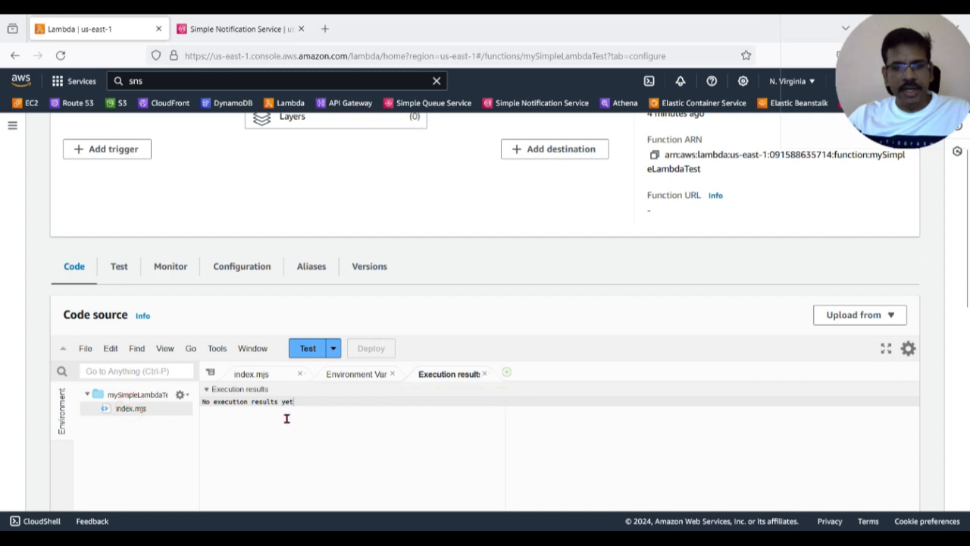
left_click(251, 374)
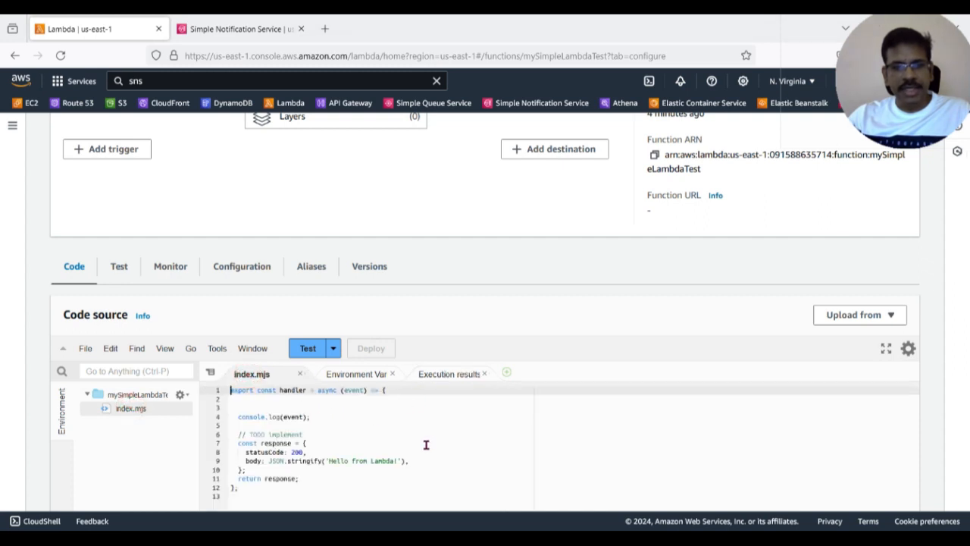
scroll(422, 323, "up", 3)
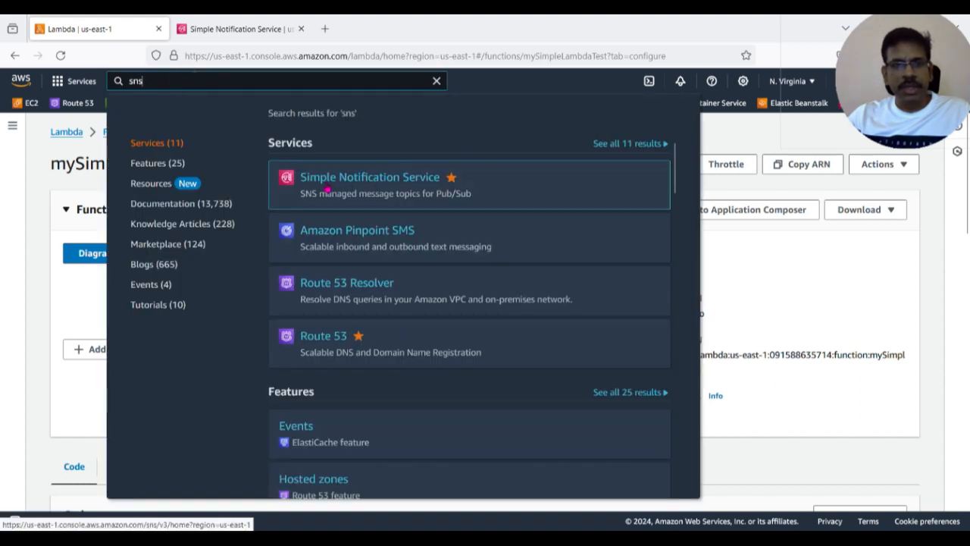
Step: Open Simple Notification Service from the search results for sns in a separate browser tab
right_click(381, 178)
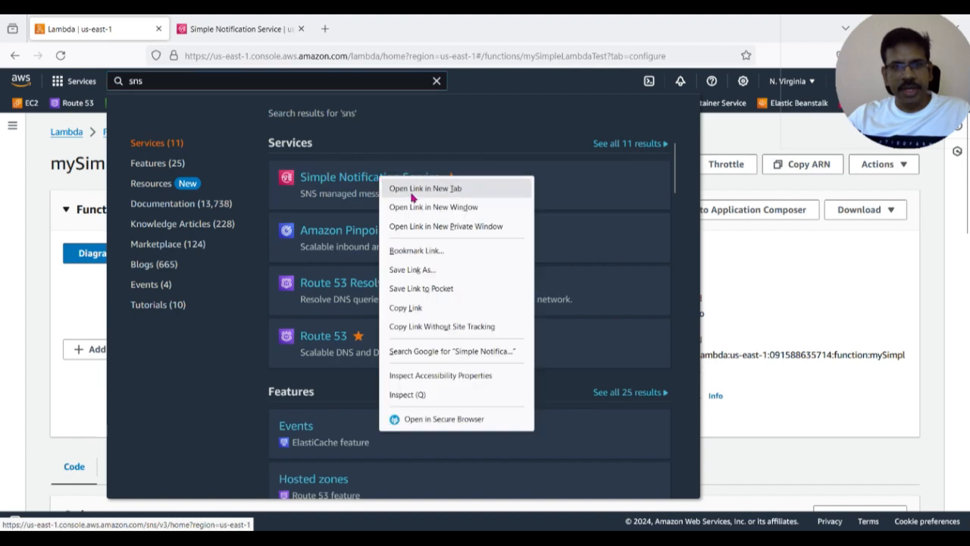
left_click(412, 193)
left_click(372, 28)
left_click(283, 28)
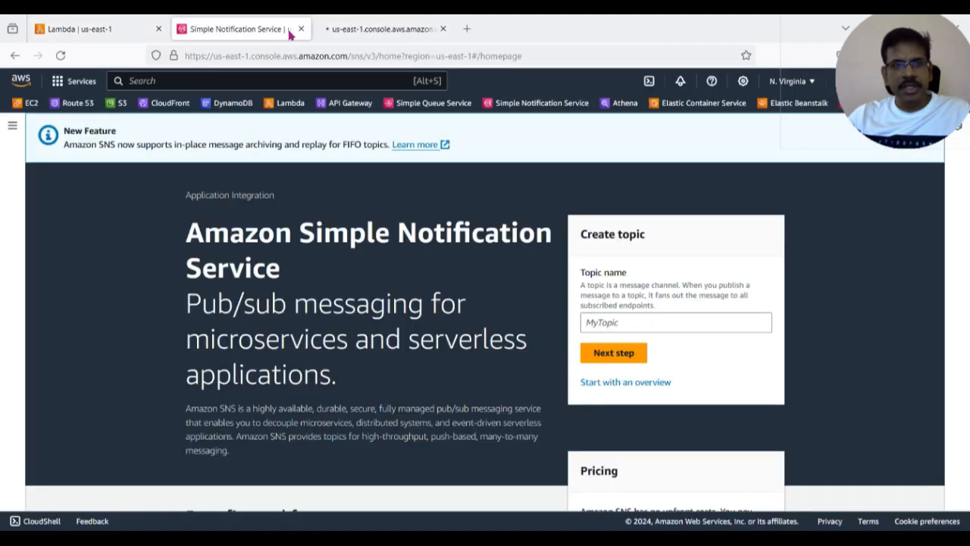
left_click(301, 29)
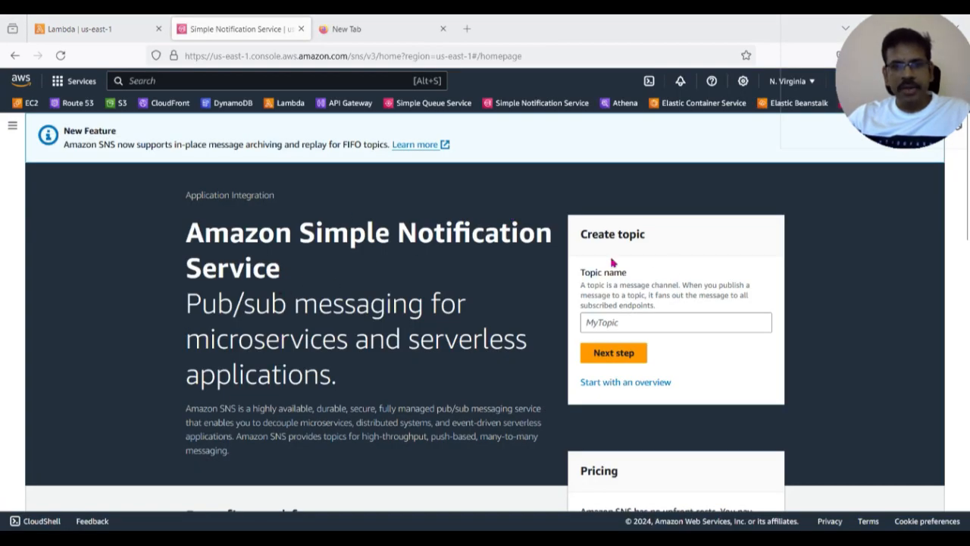
Step: Name the new SNS topic MyTestTopic and continue to its creation settings
left_click(617, 325)
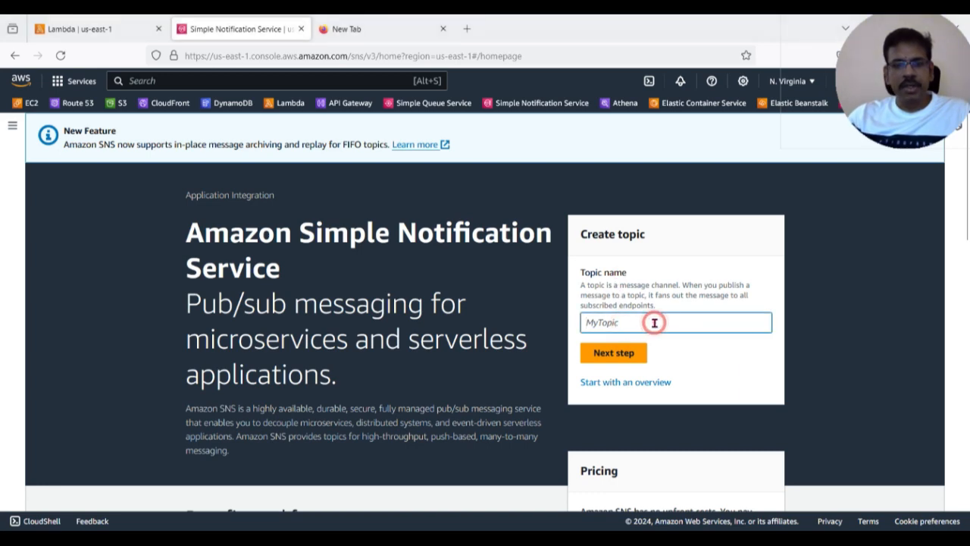
type("MyTestTopic")
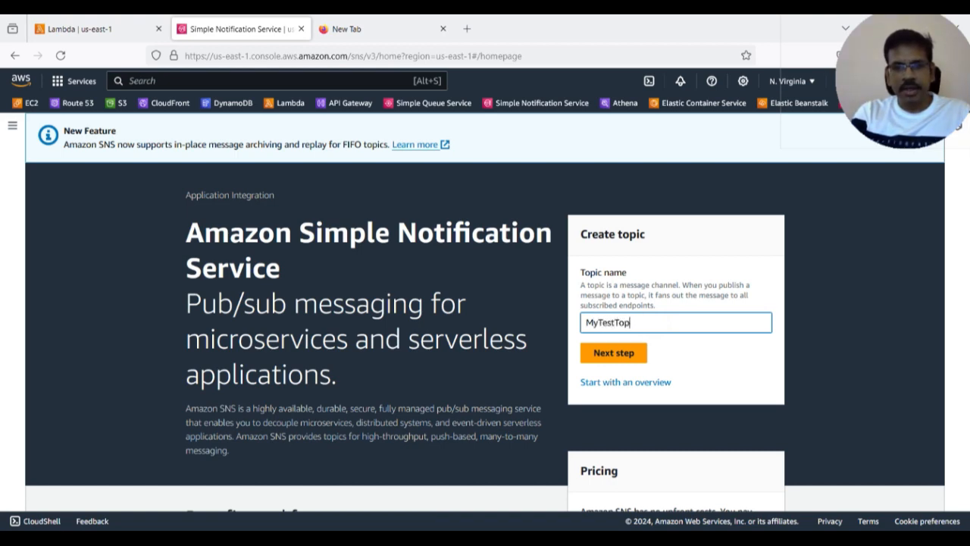
left_click(614, 354)
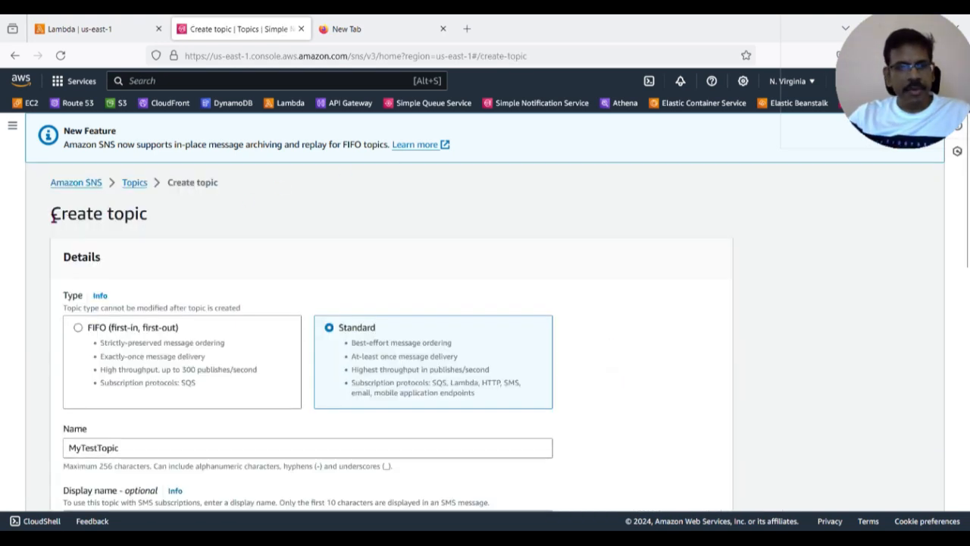
Step: Review the topic's type, name and optional settings, such as encryption, access policy, delivery policy and tags
left_click_drag(60, 215, 150, 215)
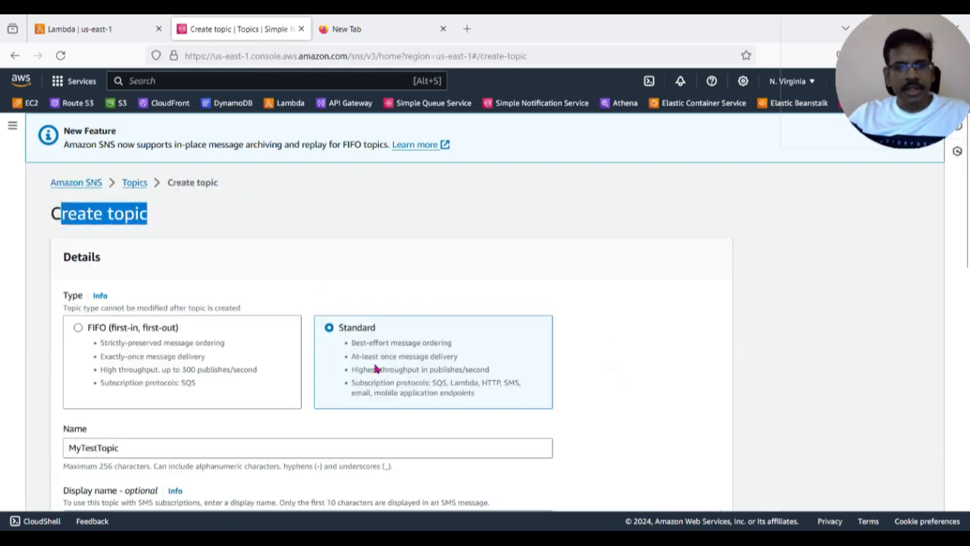
scroll(377, 369, "down", 2)
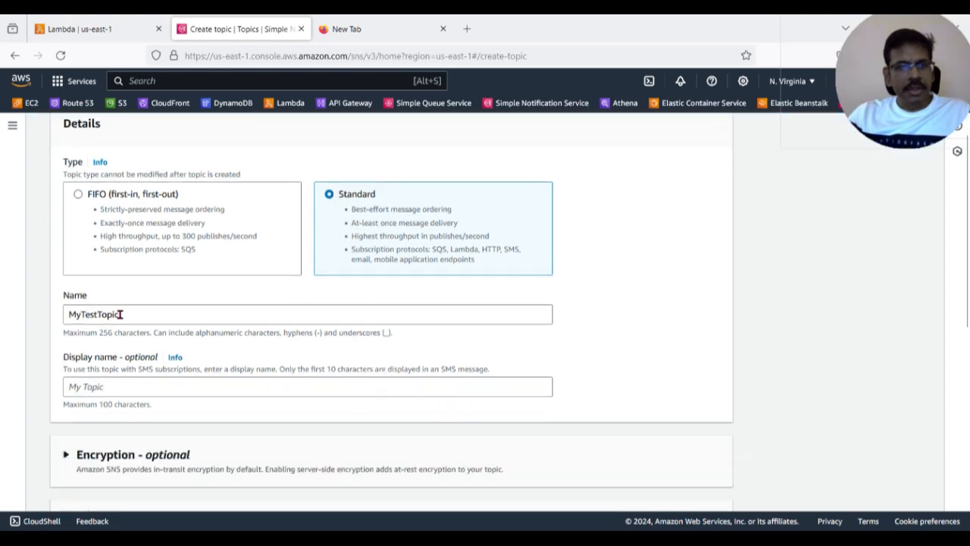
scroll(125, 387, "down", 3)
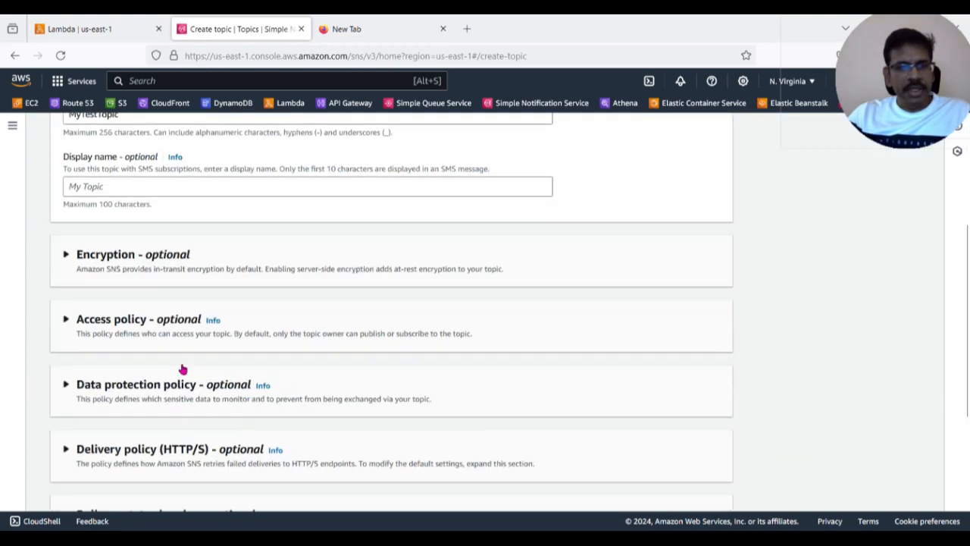
scroll(132, 364, "down", 4)
scroll(190, 392, "up", 2)
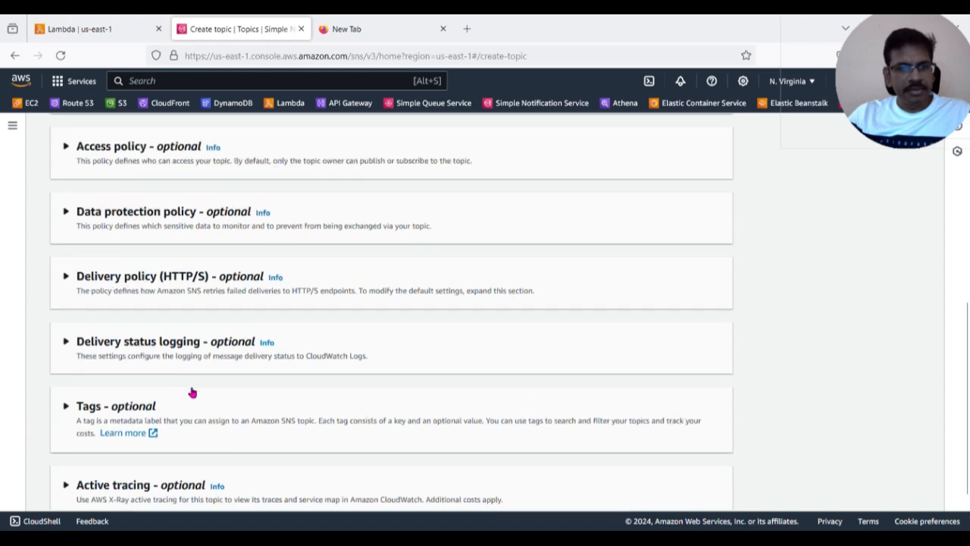
scroll(209, 384, "up", 7)
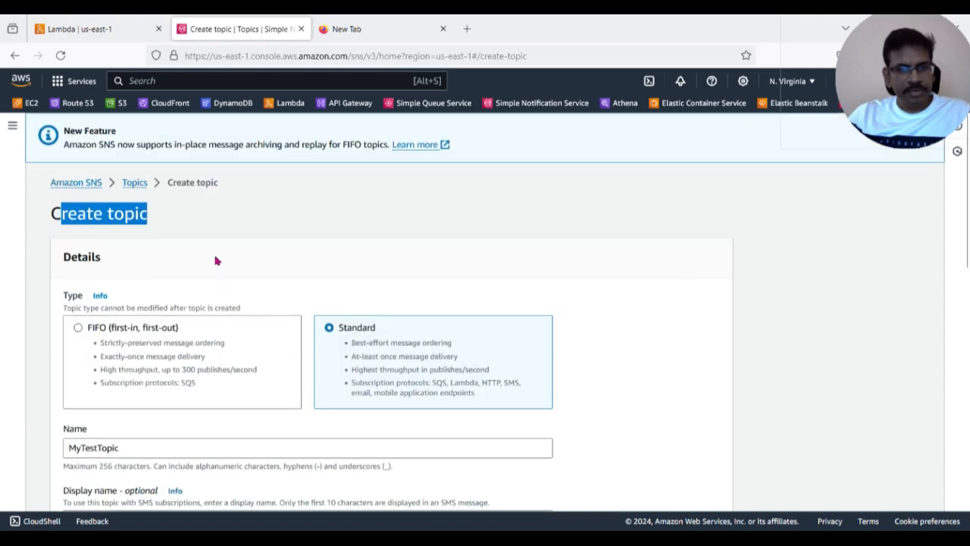
scroll(277, 433, "down", 4)
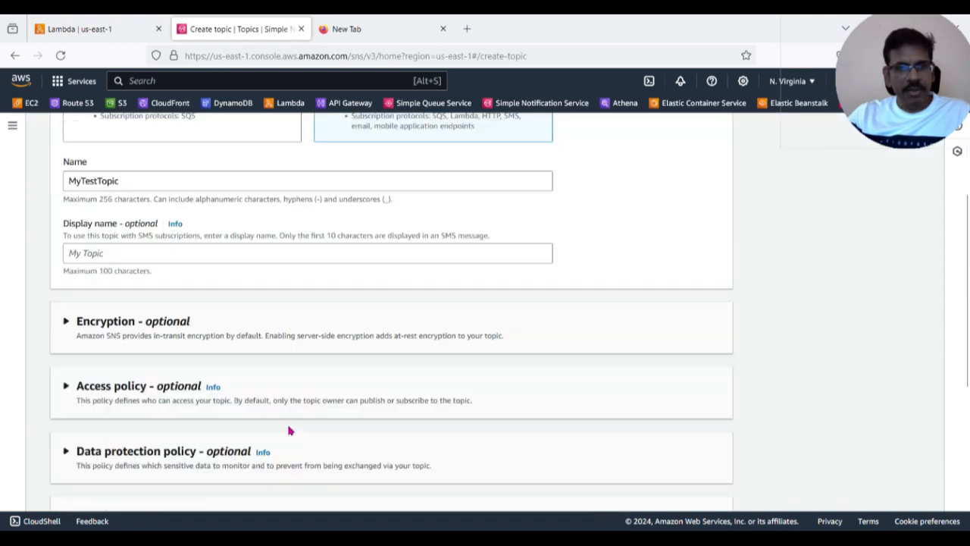
scroll(275, 386, "down", 4)
scroll(281, 407, "up", 4)
scroll(284, 409, "up", 4)
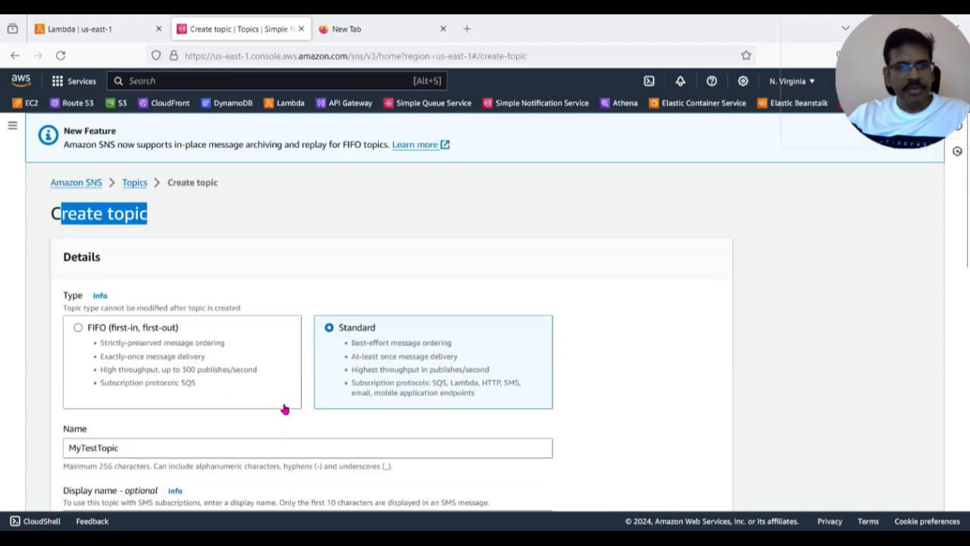
Step: Create MyTestTopic as a Standard topic with the default optional settings, and dismiss the success message
scroll(331, 432, "down", 10)
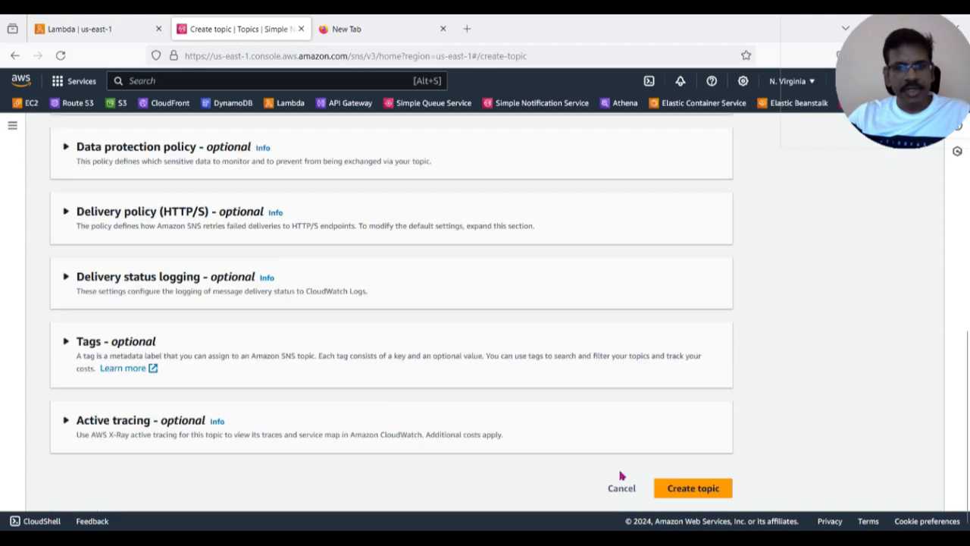
left_click(702, 491)
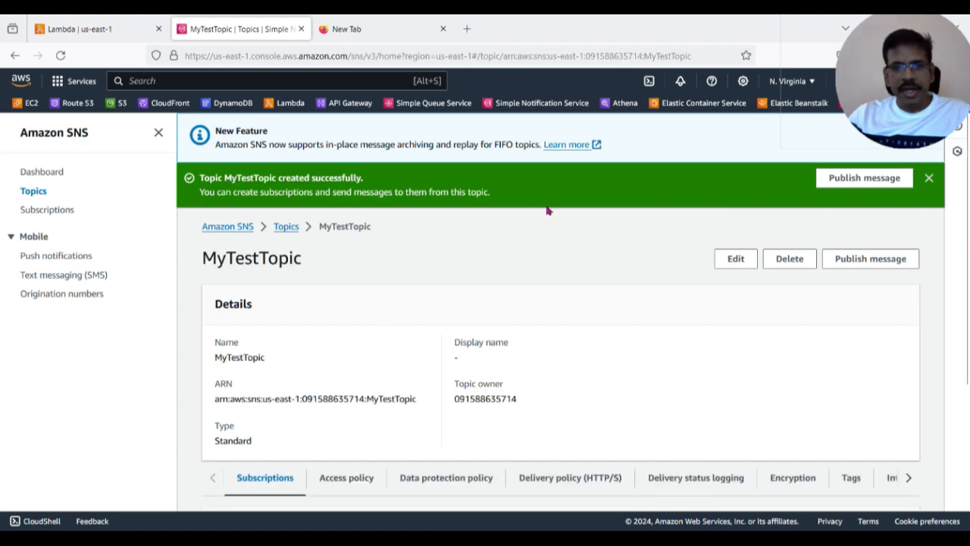
left_click(929, 178)
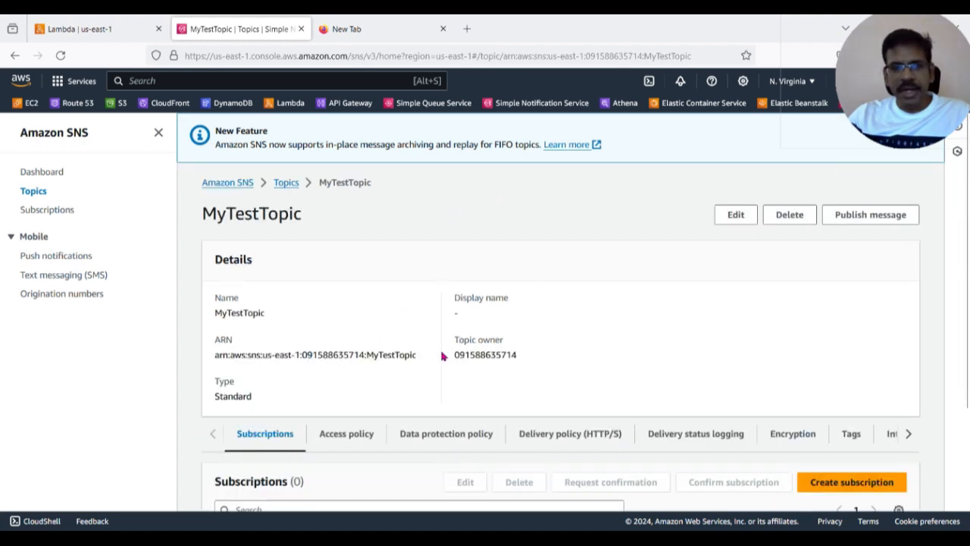
Step: Start a new subscription for MyTestTopic and set its protocol to AWS Lambda
scroll(481, 407, "down", 2)
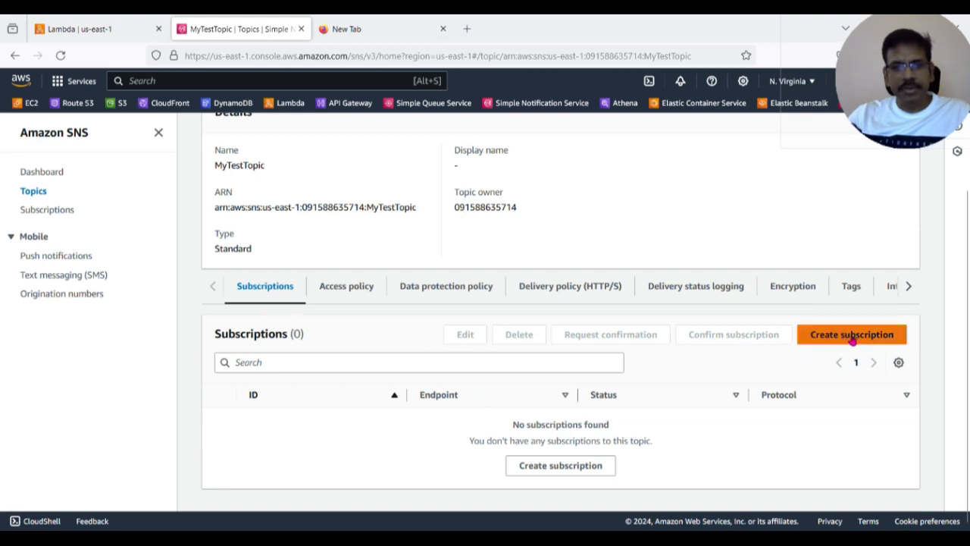
left_click(852, 336)
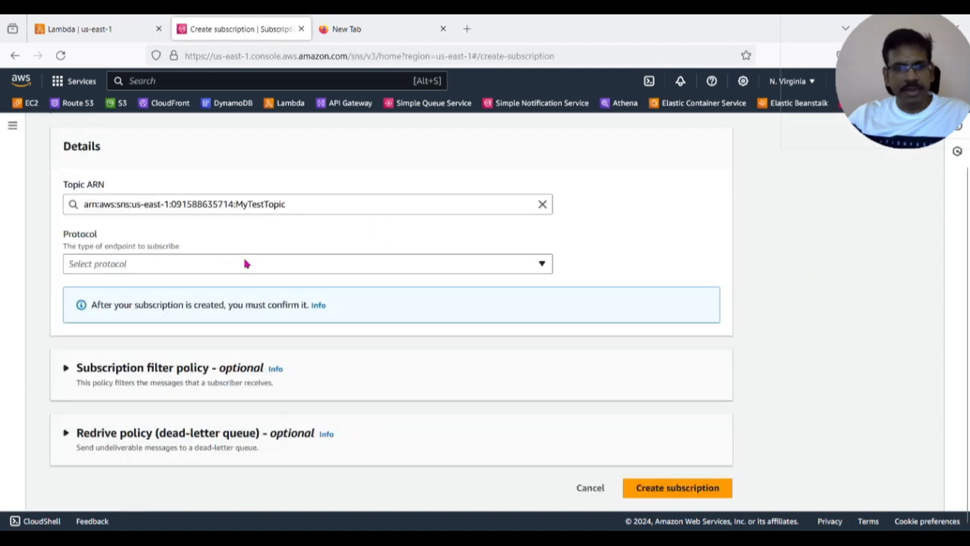
left_click(197, 265)
left_click(133, 322)
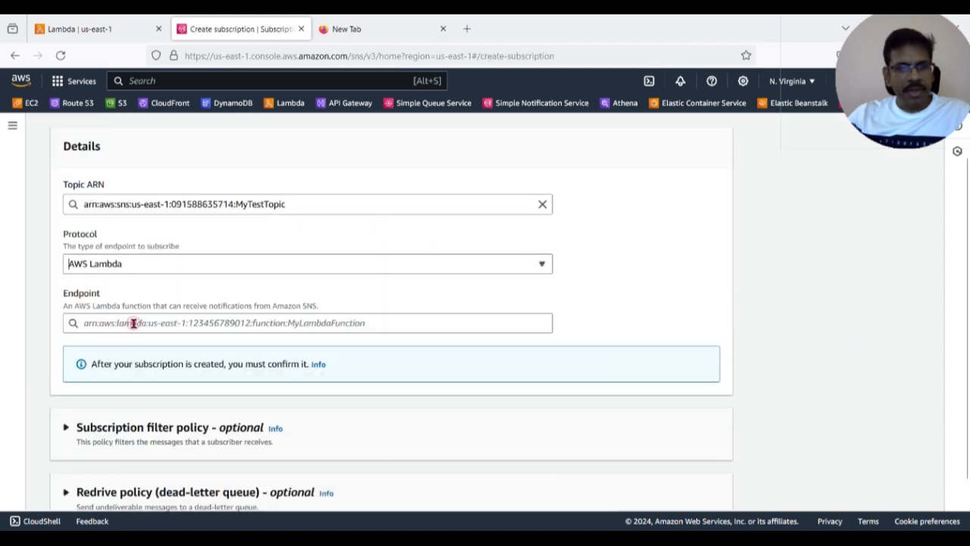
Step: Examine the protocols offered for the subscription and keep AWS Lambda selected
left_click(166, 322)
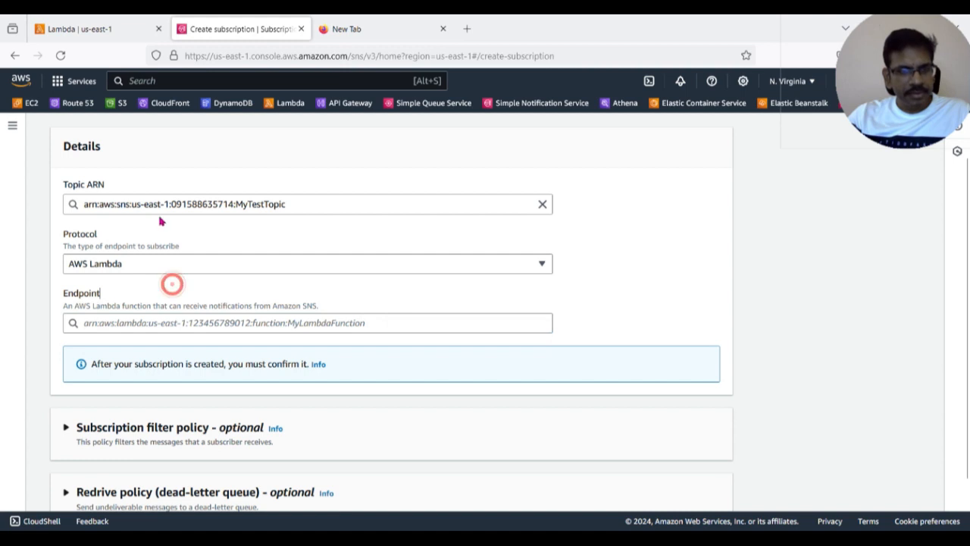
left_click(151, 269)
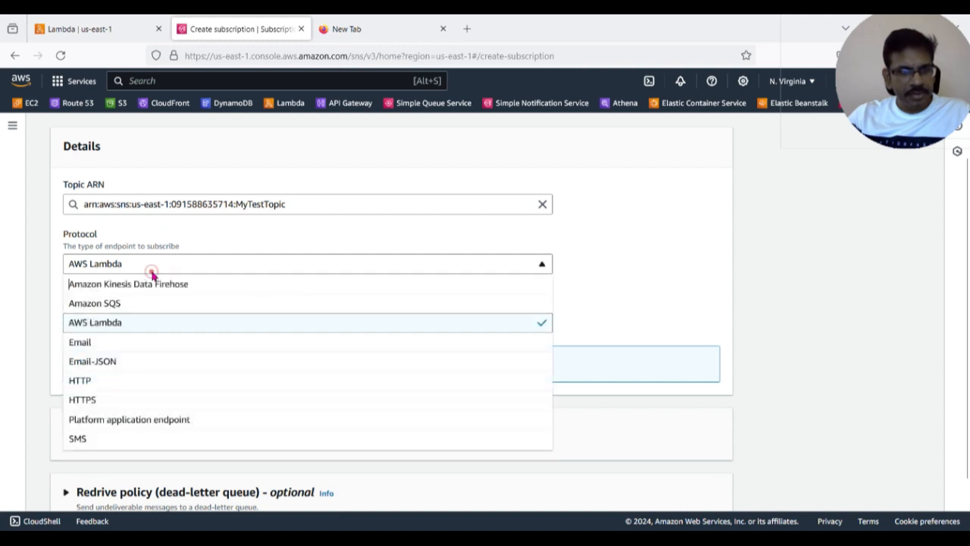
left_click(119, 326)
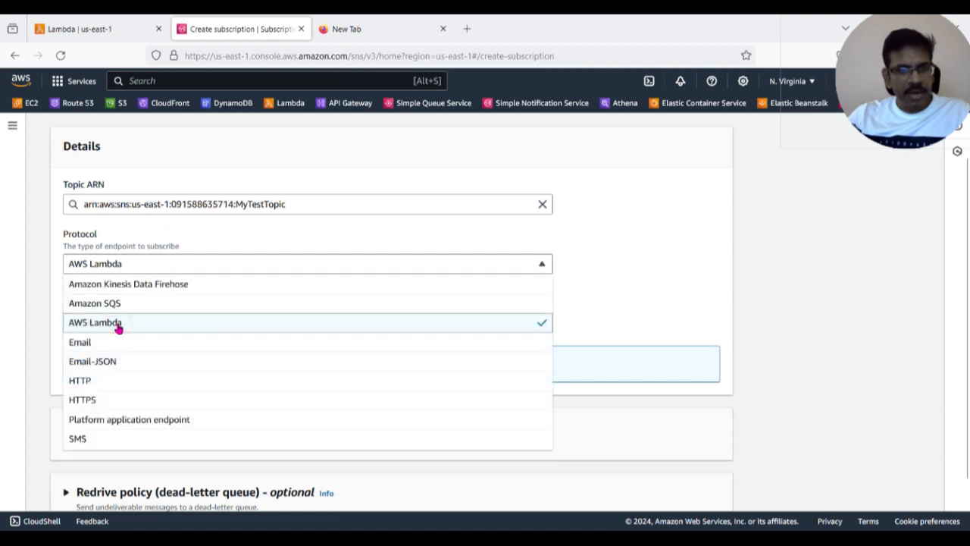
left_click(119, 326)
left_click(606, 267)
scroll(606, 266, "down", 1)
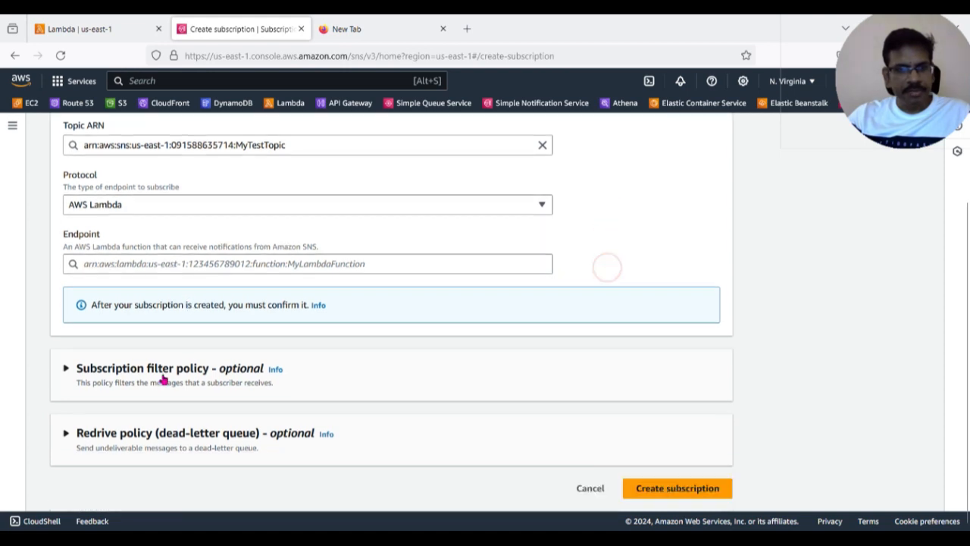
Step: Copy the function ARN from the mySimpleLambdaTest overview in Lambda for use as the subscription's endpoint
left_click(85, 264)
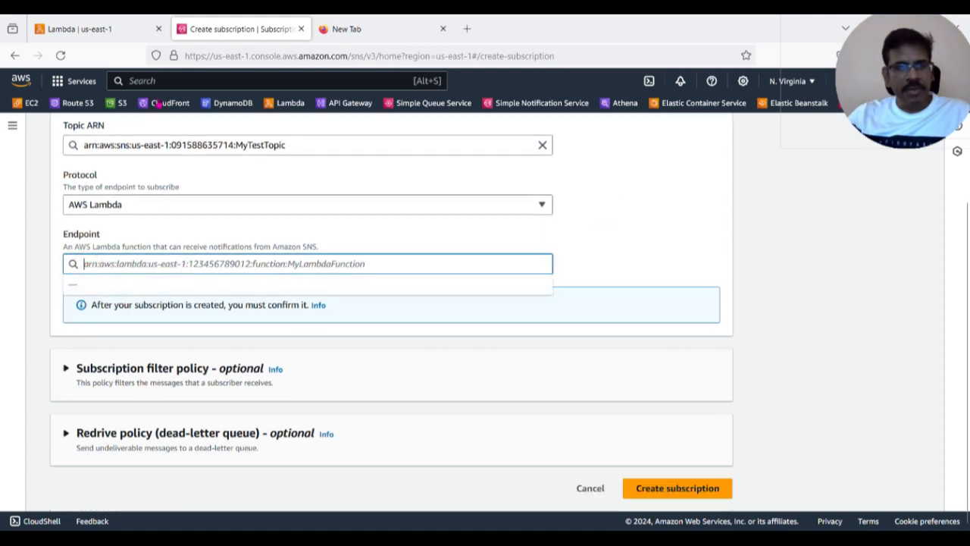
left_click(79, 28)
scroll(213, 322, "up", 3)
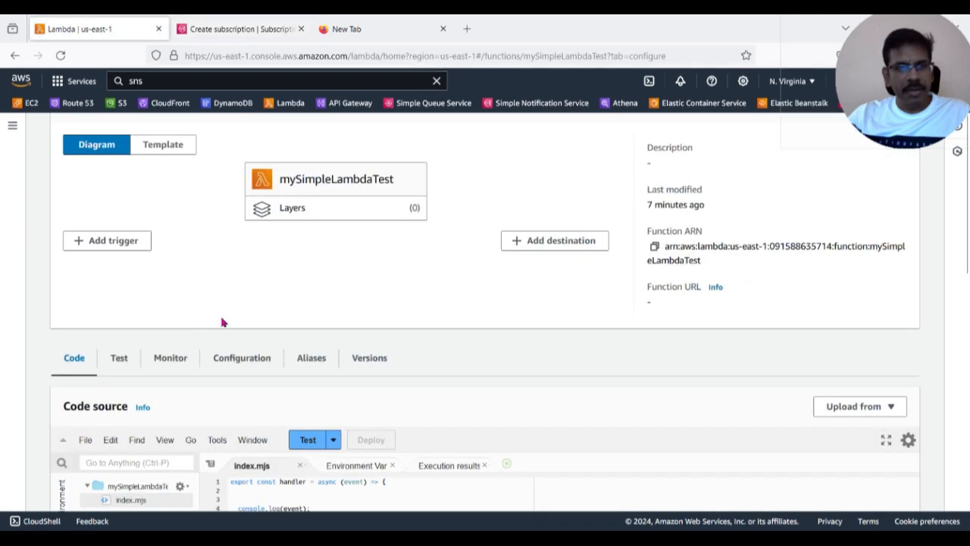
scroll(284, 413, "up", 1)
left_click(655, 364)
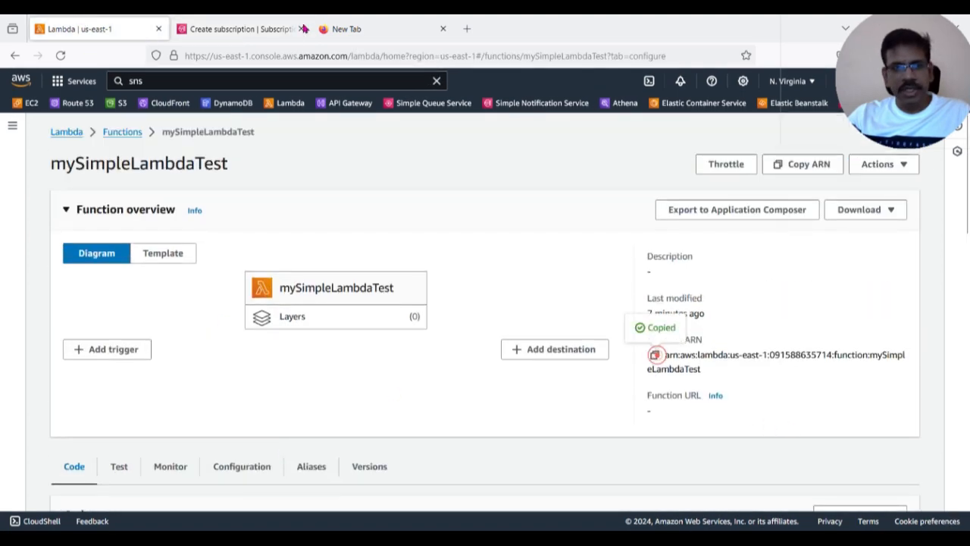
Step: Set the subscription's endpoint to the copied mySimpleLambdaTest ARN, create the subscription and dismiss the success message
left_click(232, 28)
right_click(140, 263)
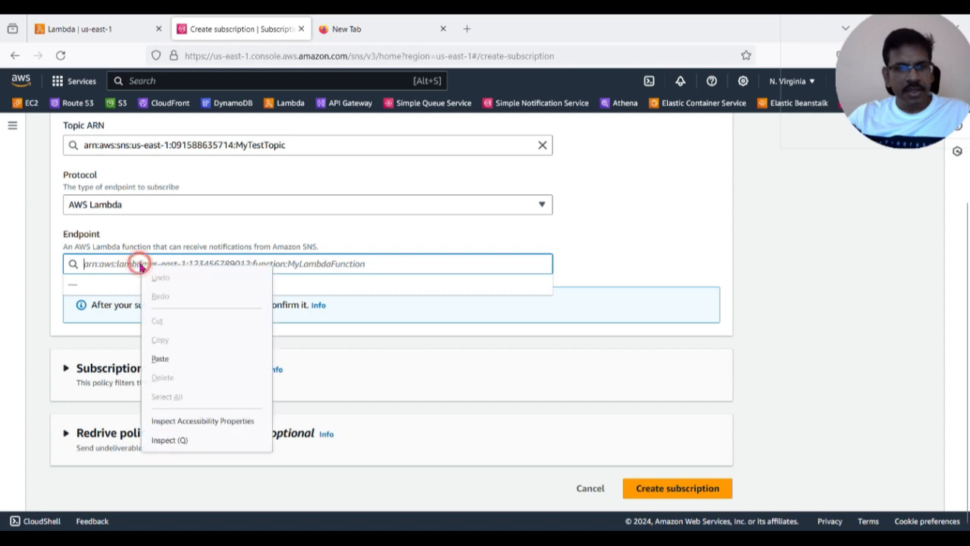
left_click(171, 362)
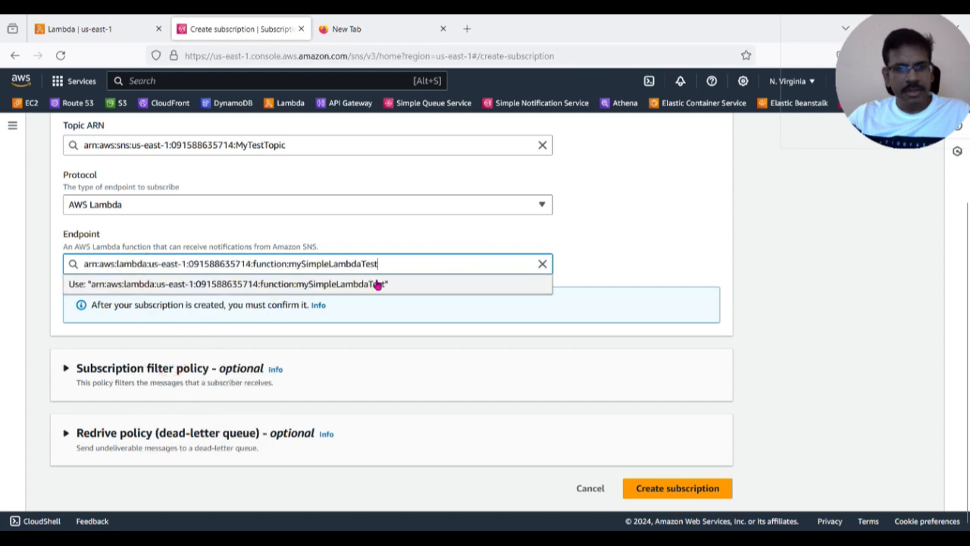
left_click(373, 284)
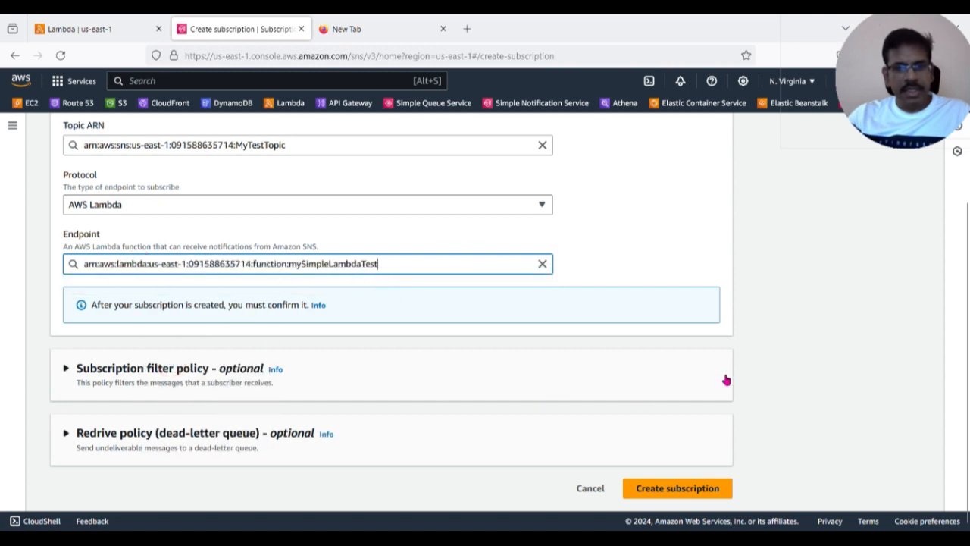
left_click(663, 488)
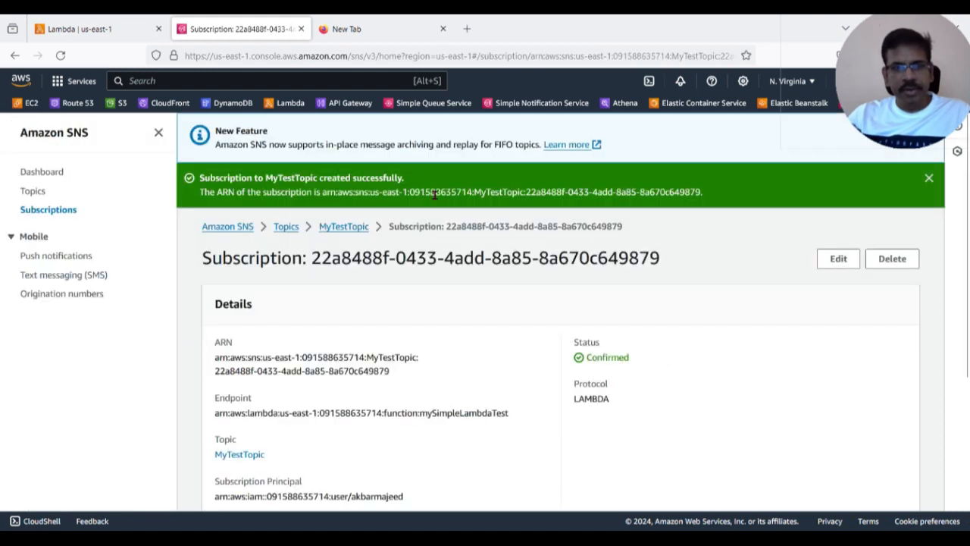
left_click(930, 179)
Step: Go to the SNS subscriptions list and inspect the details of MyTestTopic's Lambda subscription
left_click(33, 191)
left_click(47, 210)
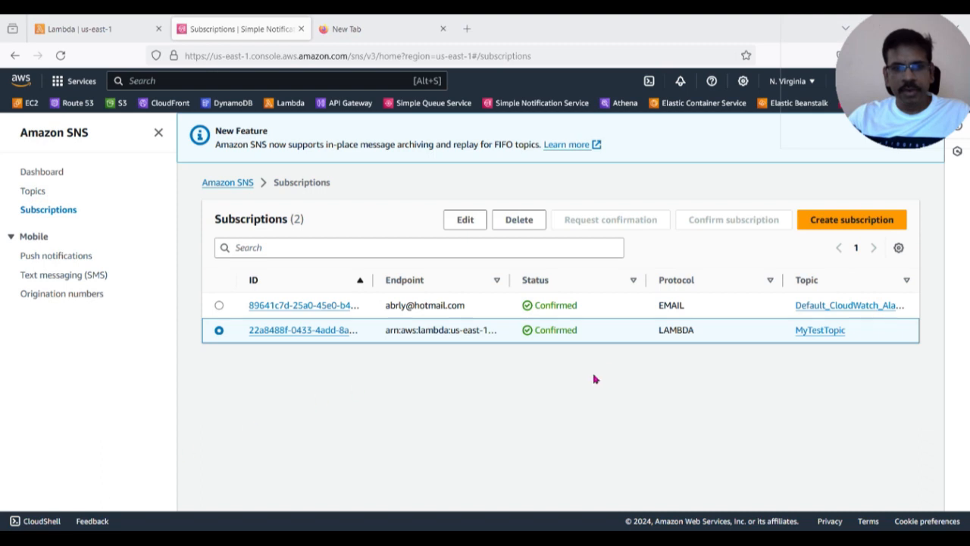
left_click(306, 331)
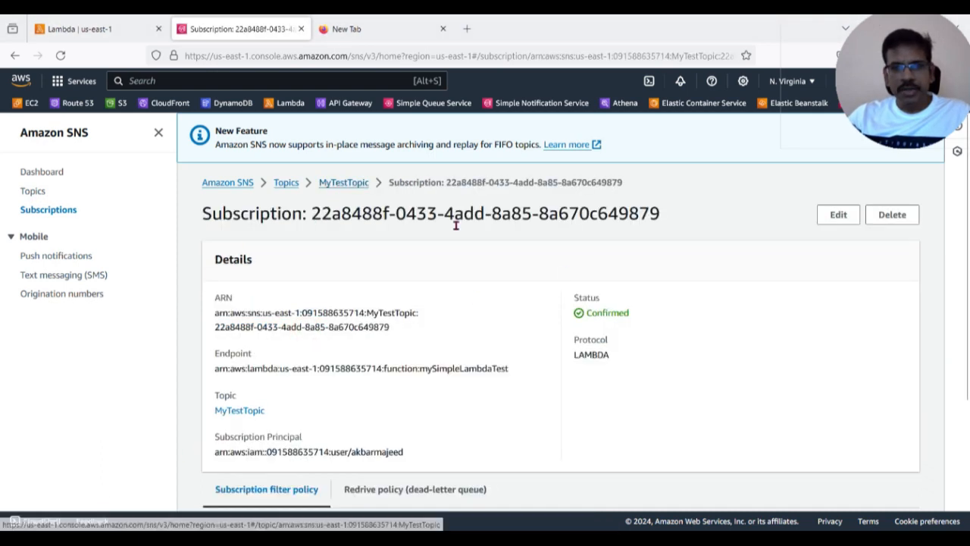
Step: Start publishing a message to MyTestTopic and enter "test subject" as its subject
left_click(31, 191)
left_click(273, 306)
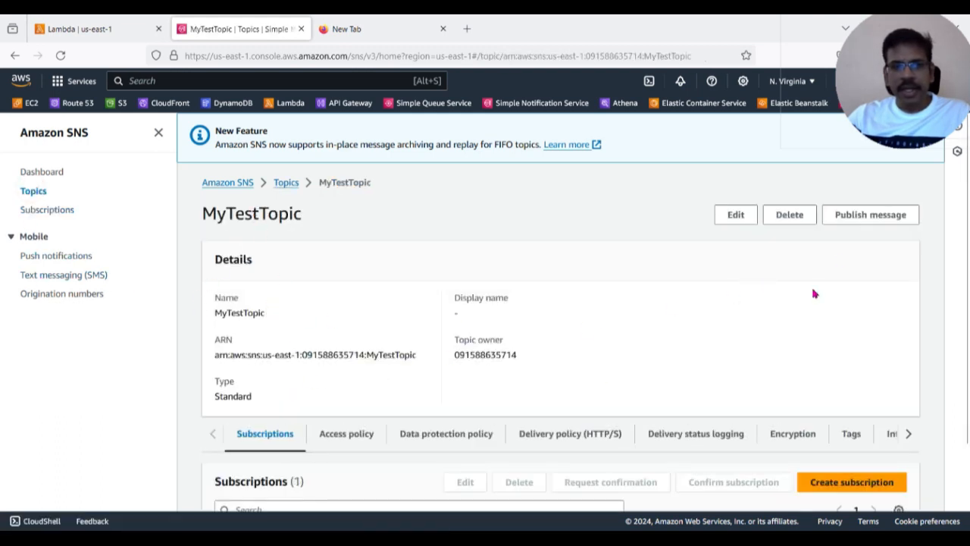
left_click(871, 216)
left_click(179, 360)
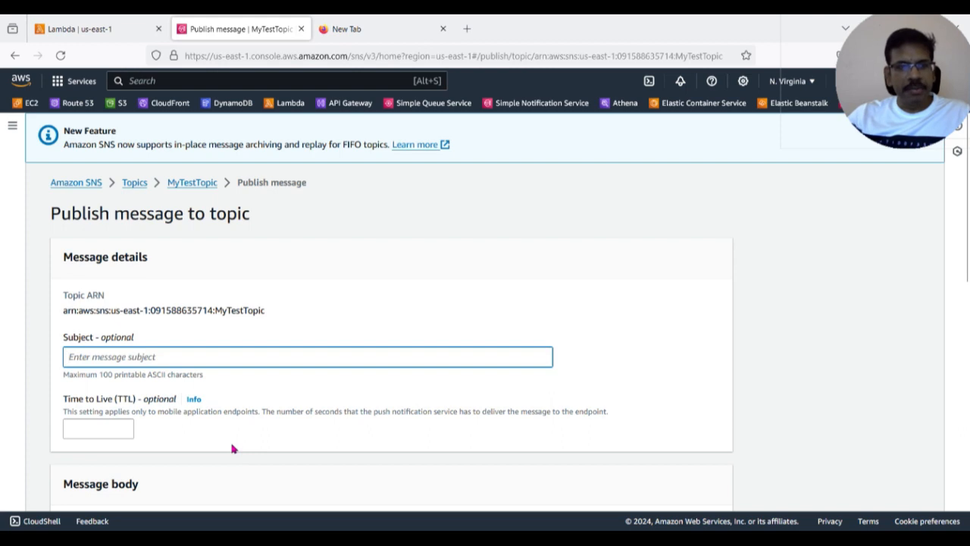
type("test s")
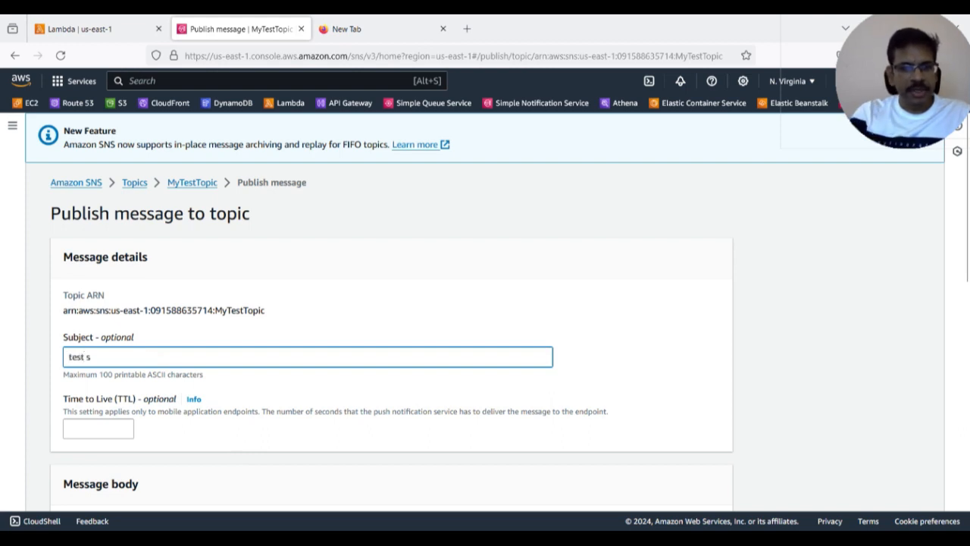
type("ubject")
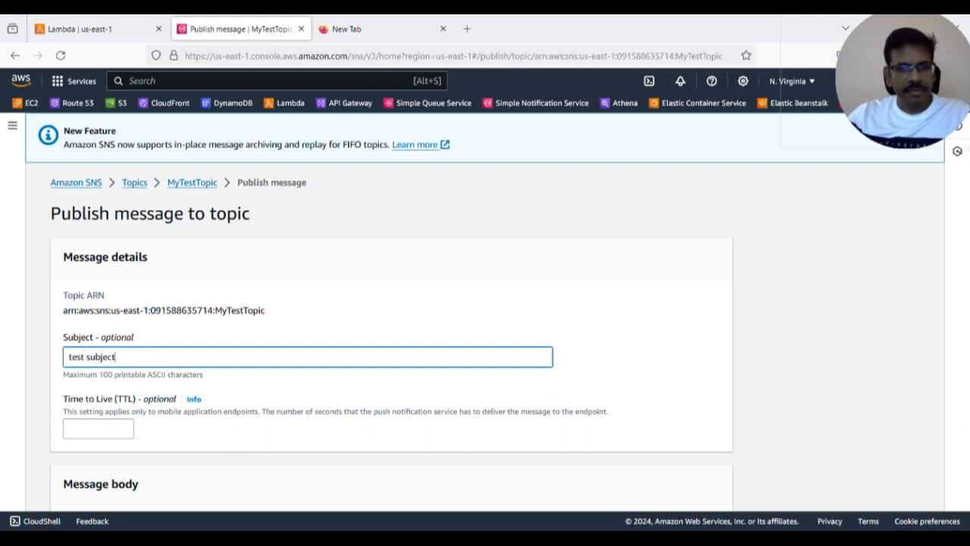
Step: Enter the message body "this is my test message" with an identical payload for all delivery protocols, and publish it
scroll(220, 445, "down", 4)
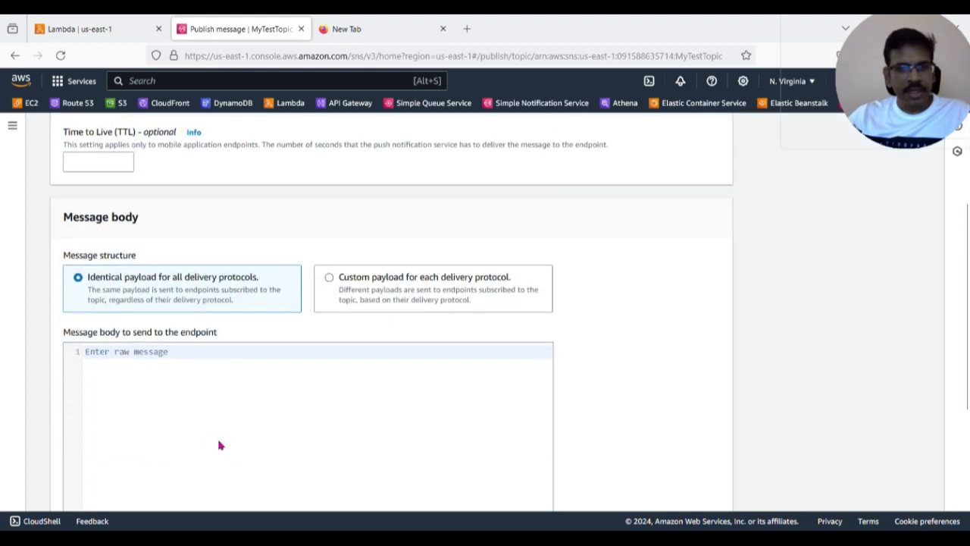
left_click(223, 397)
type("t")
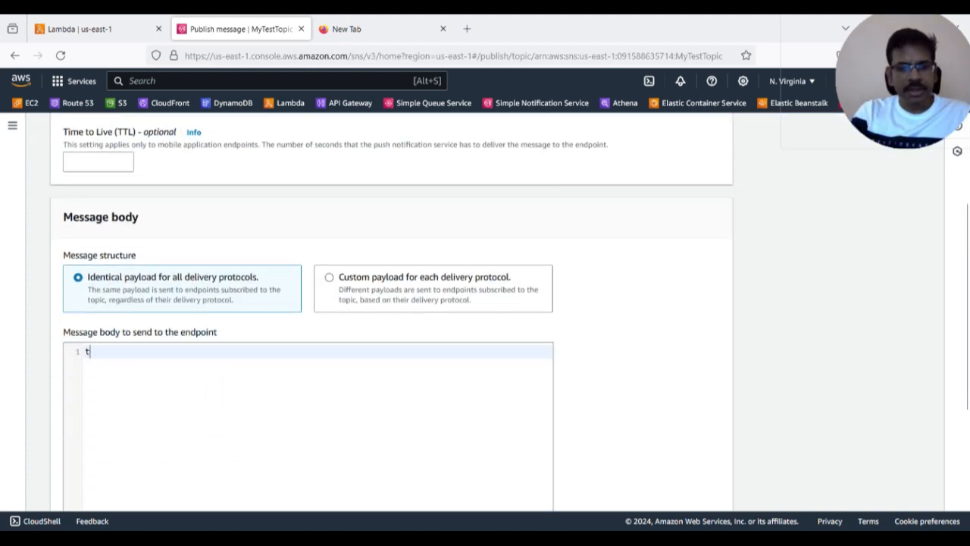
type("hjis")
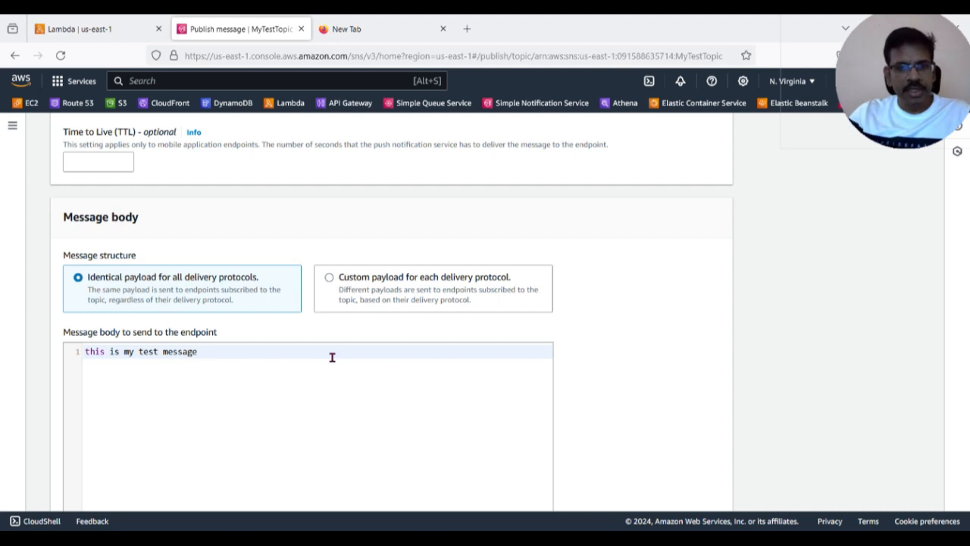
scroll(325, 360, "down", 5)
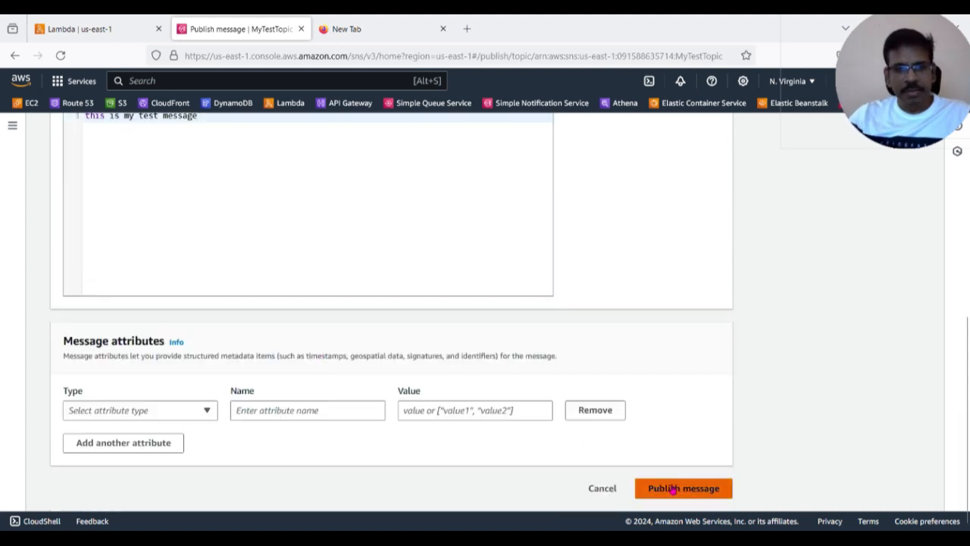
left_click(672, 489)
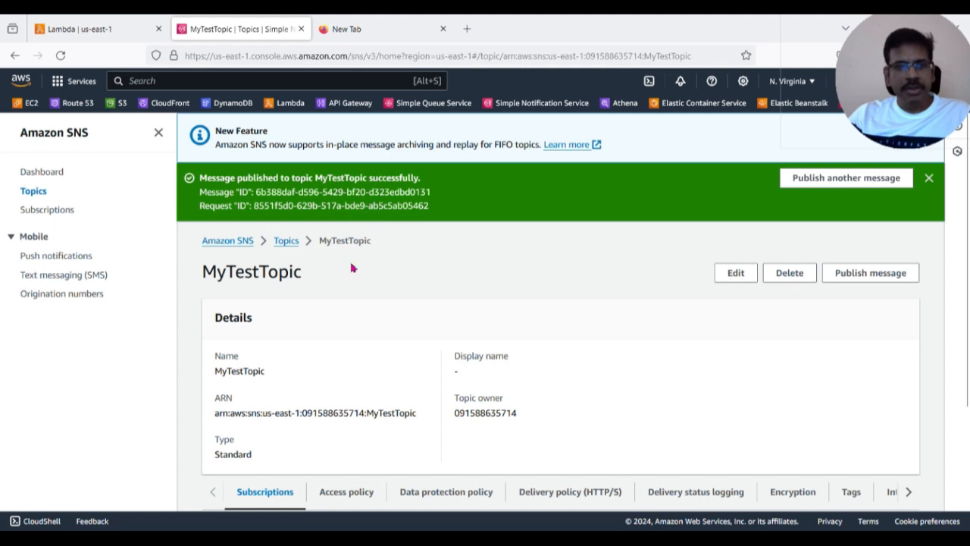
scroll(360, 462, "down", 2)
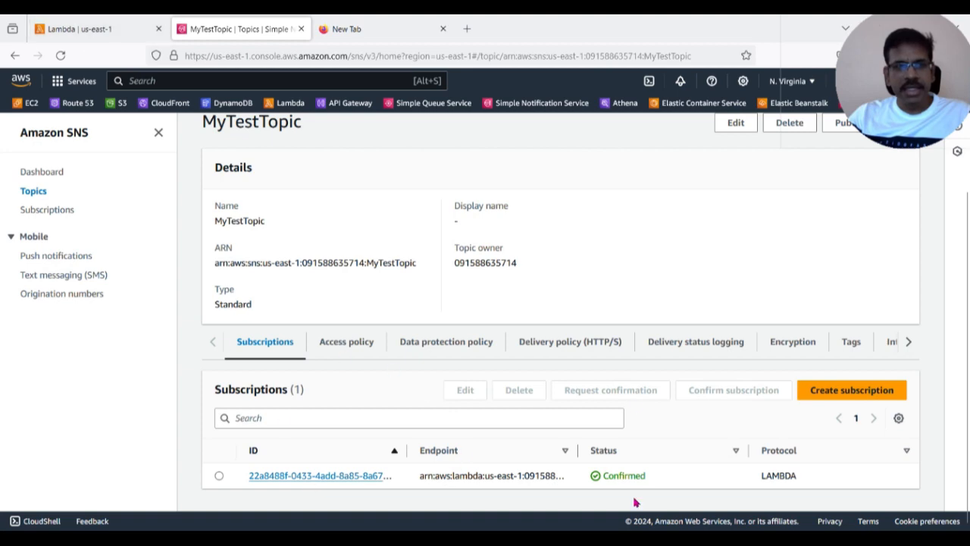
Step: Reopen mySimpleLambdaTest from the Lambda functions list and open its CloudWatch logs from the monitoring view
left_click(96, 22)
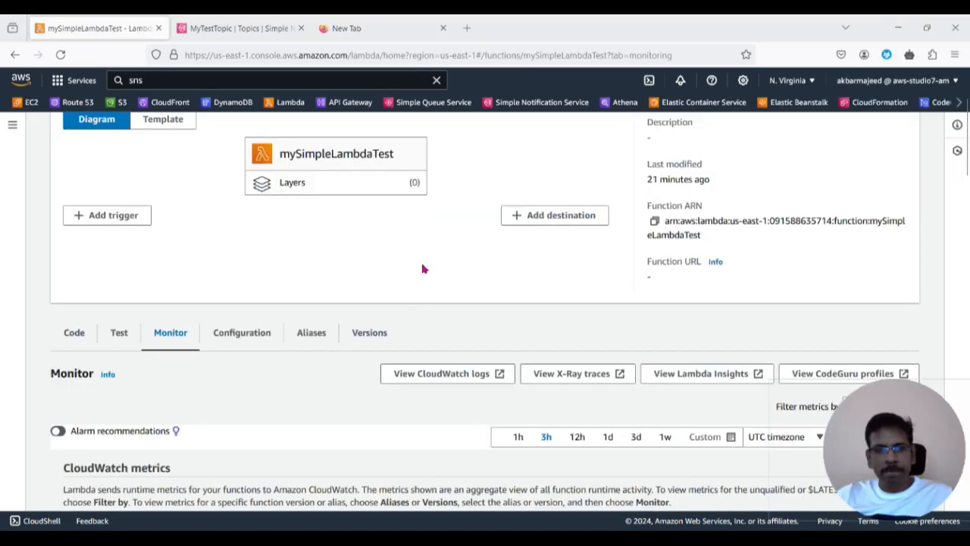
scroll(304, 364, "up", 3)
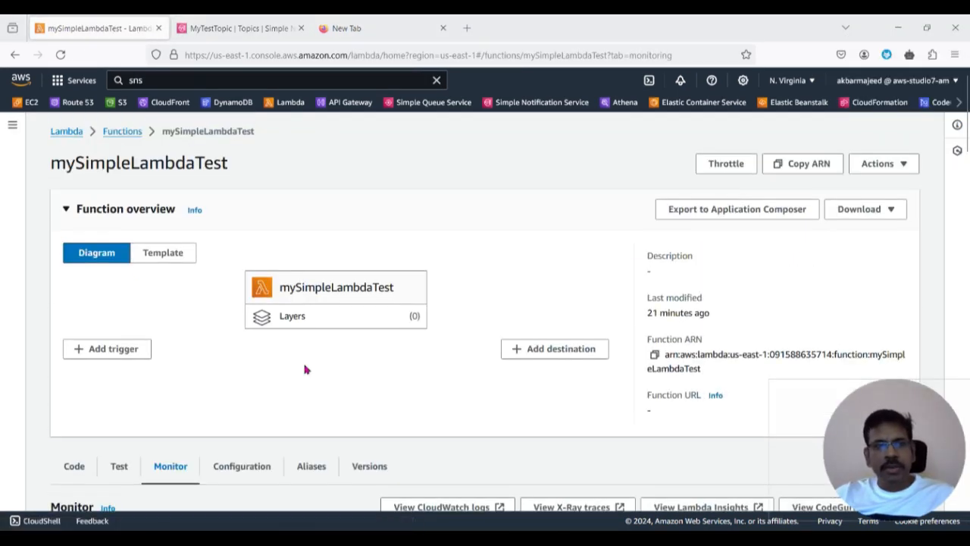
left_click(115, 131)
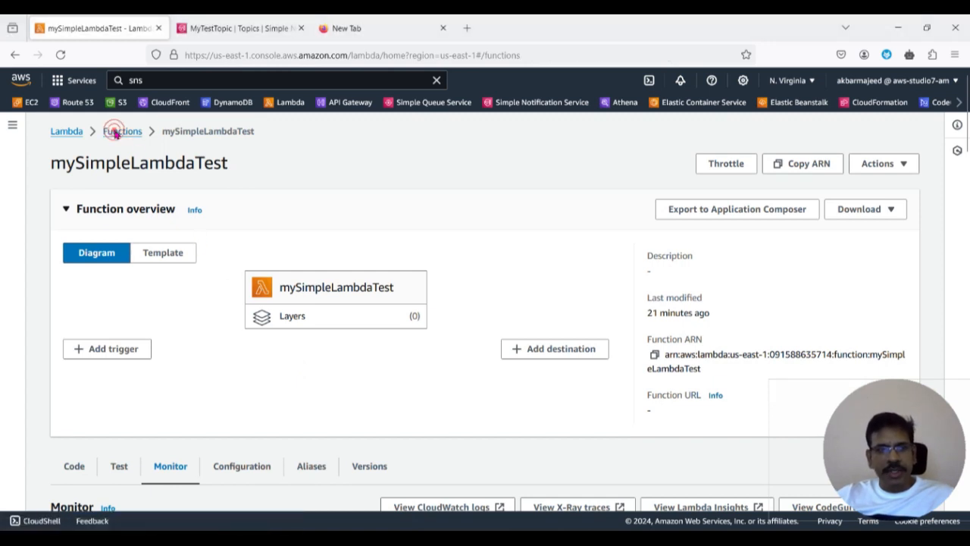
left_click(162, 458)
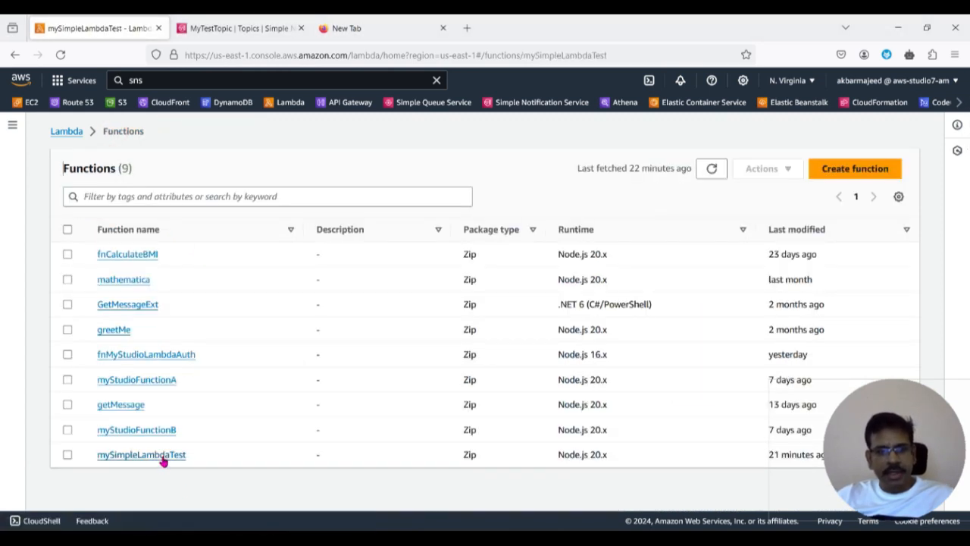
scroll(305, 489, "down", 1)
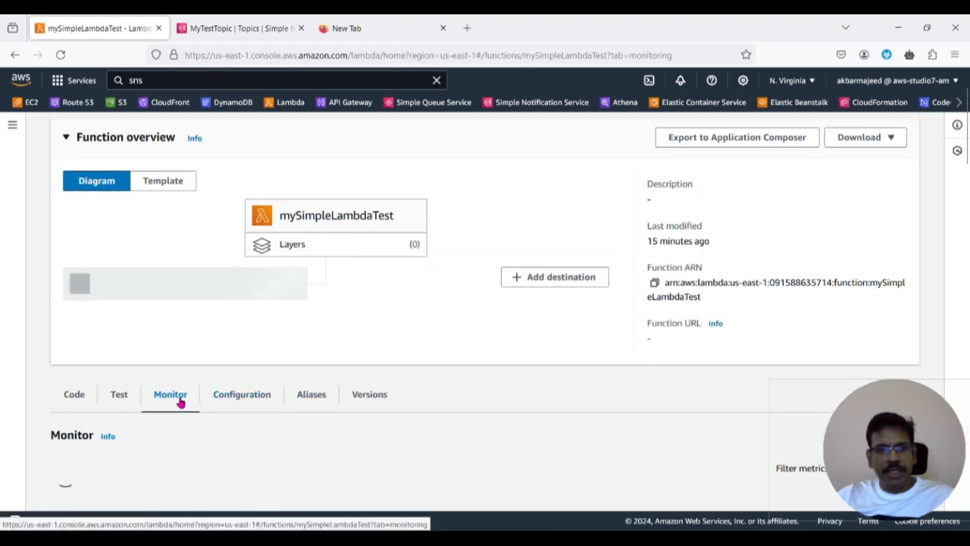
scroll(190, 400, "down", 3)
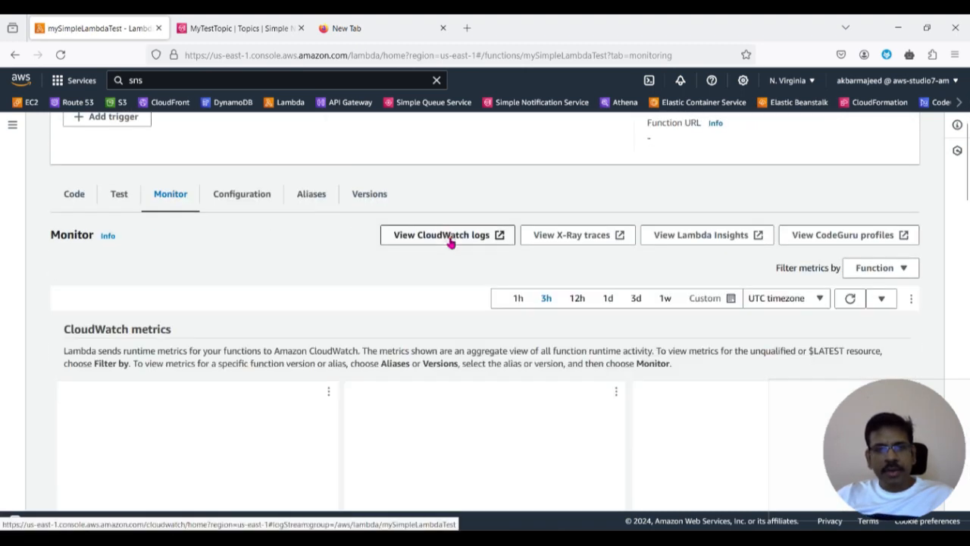
left_click(450, 240)
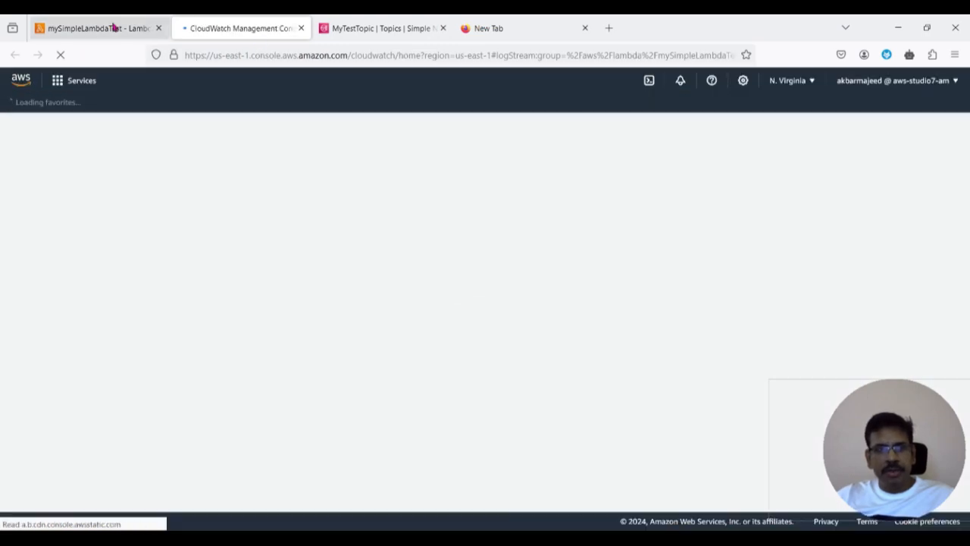
Step: Return to mySimpleLambdaTest's code in index.mjs and examine the console.log(event) line that logs the incoming event
left_click(112, 28)
left_click(344, 255)
scroll(318, 265, "up", 5)
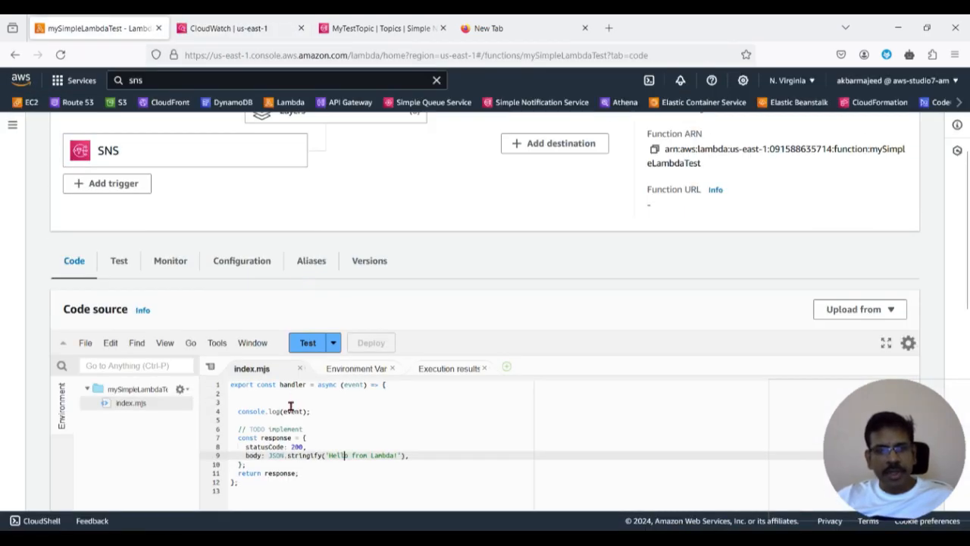
scroll(280, 379, "down", 3)
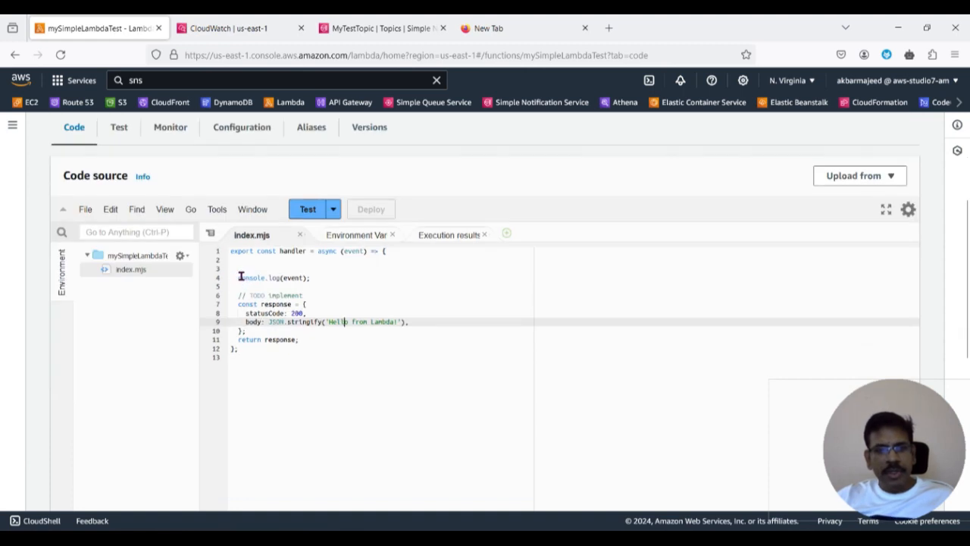
left_click(289, 278)
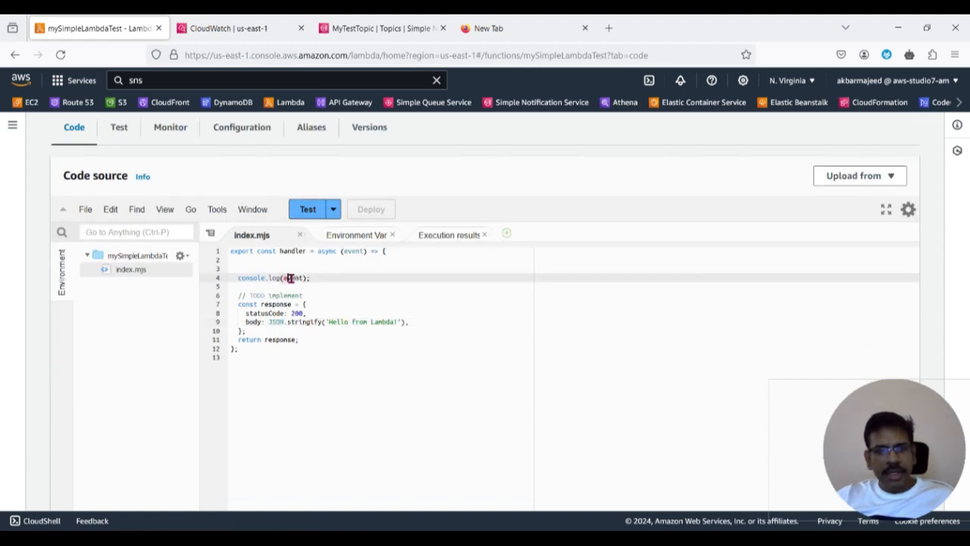
left_click(314, 278)
left_click_drag(234, 278, 342, 278)
left_click(341, 278)
left_click(242, 277)
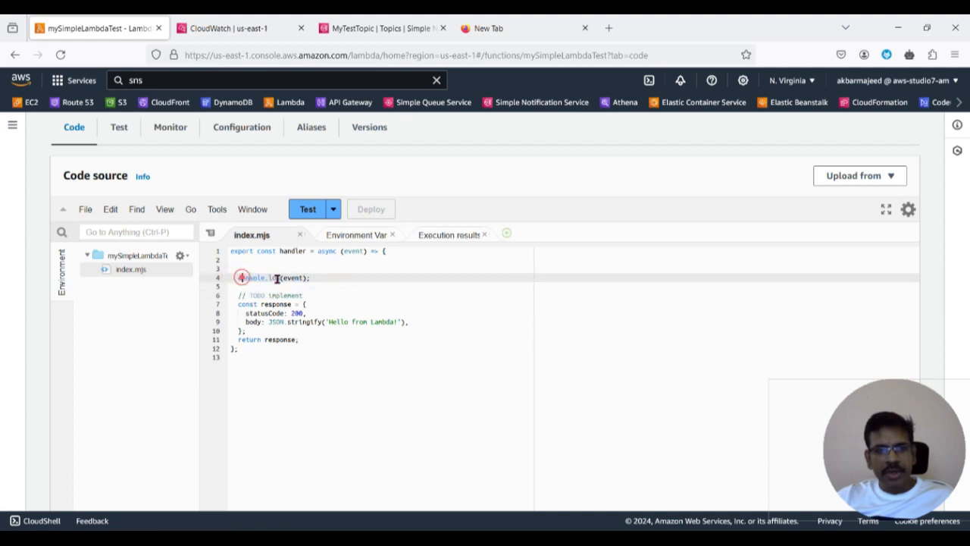
left_click(292, 279)
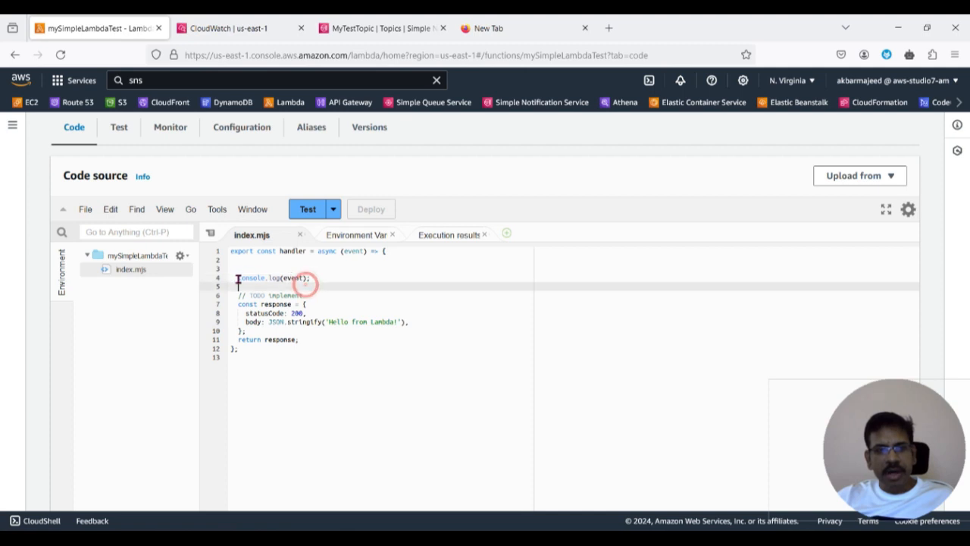
left_click_drag(309, 278, 238, 277)
left_click(305, 312)
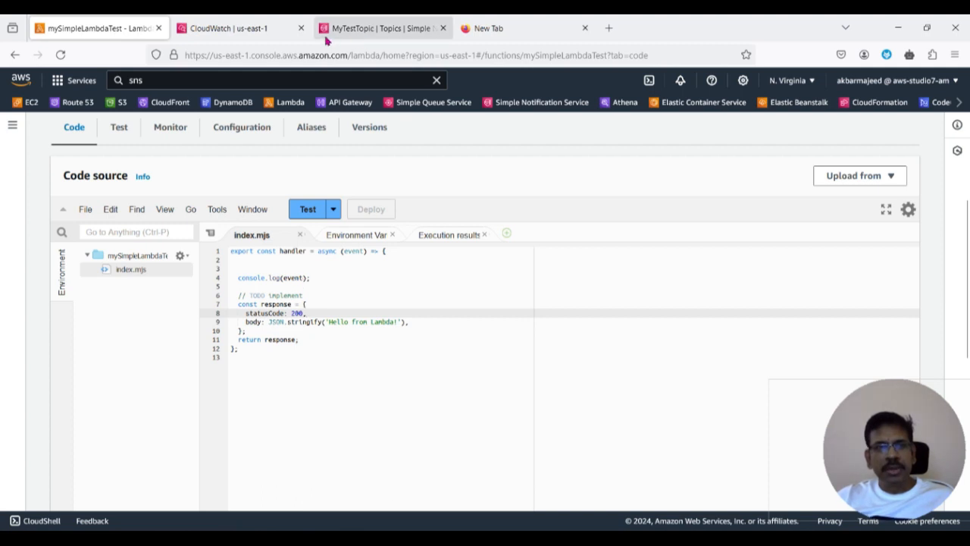
Step: Open the most recent log stream in the /aws/lambda/mySimpleLambdaTest log group in CloudWatch
left_click(258, 30)
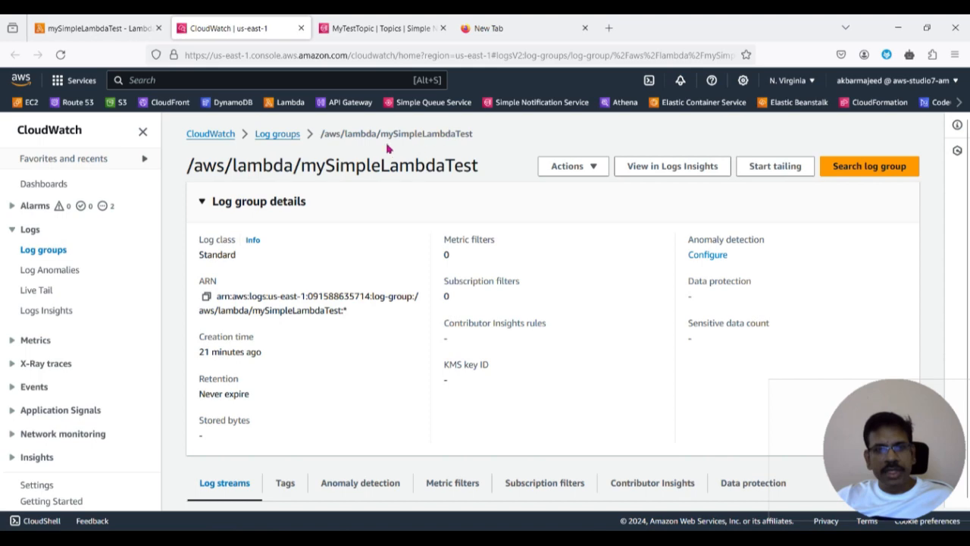
scroll(378, 406, "down", 3)
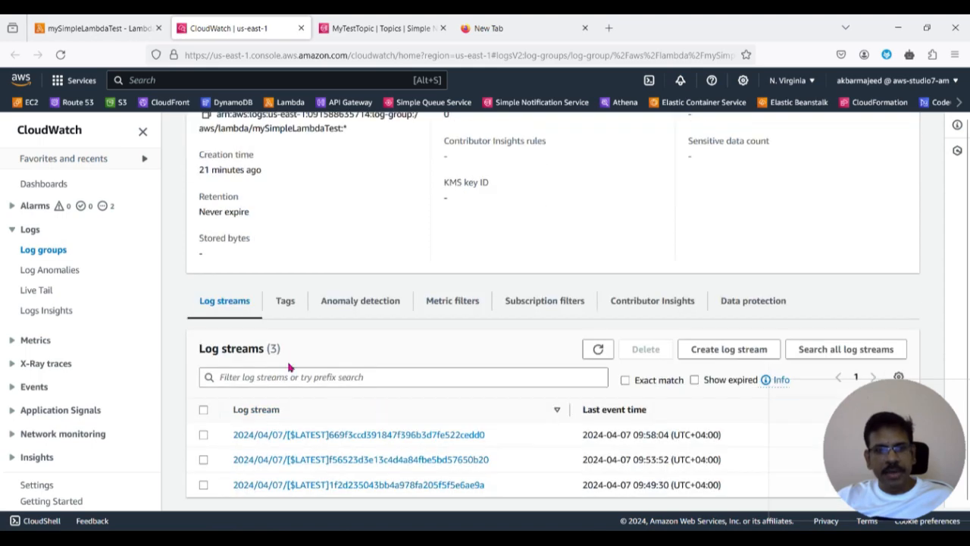
left_click(340, 435)
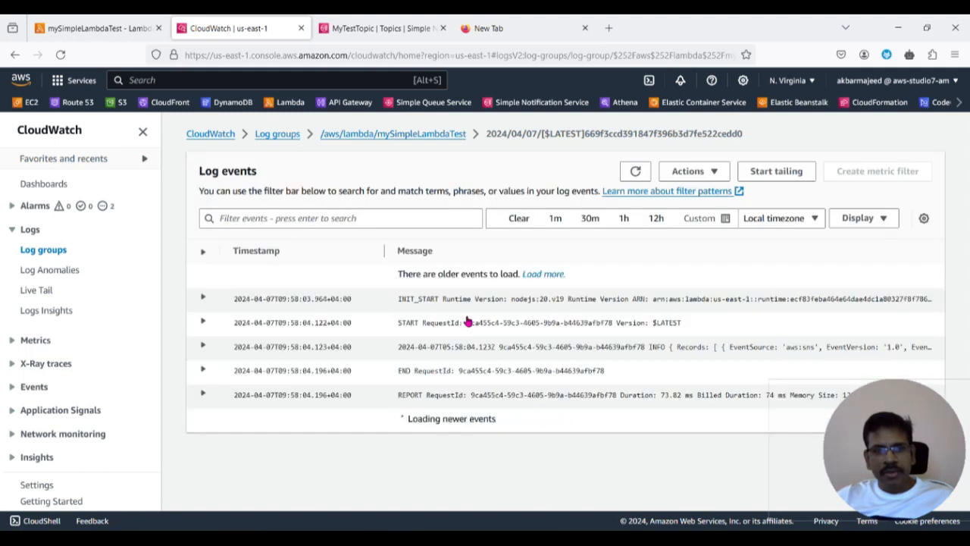
Step: Expand the INFO log event and examine the logged Records array, including its EventSource and Sns fields
left_click(203, 346)
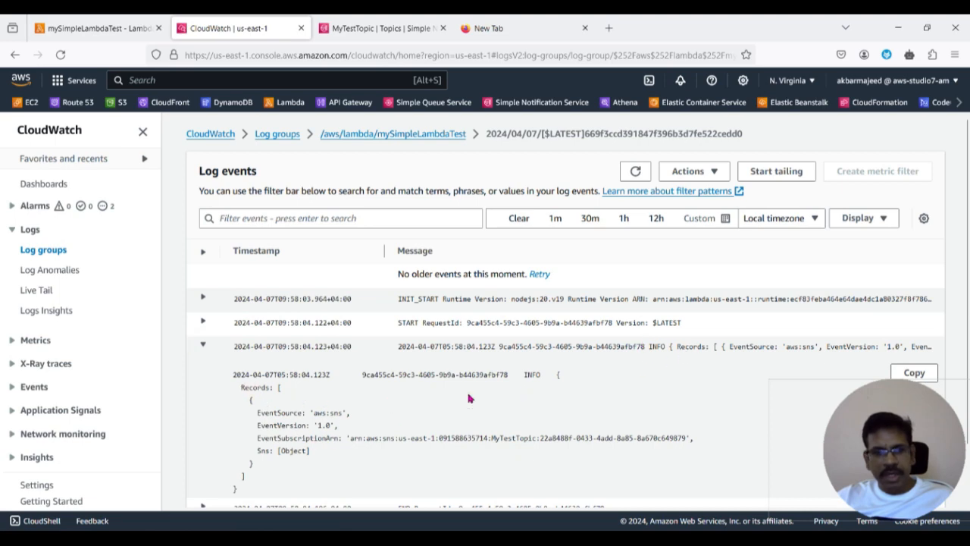
left_click_drag(525, 375, 545, 376)
left_click(517, 391)
left_click_drag(237, 388, 353, 469)
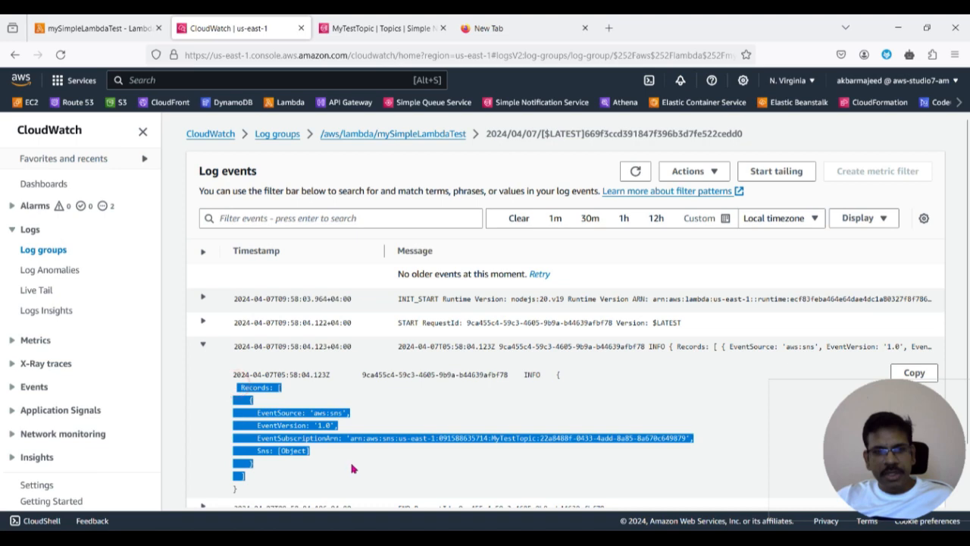
left_click(318, 449)
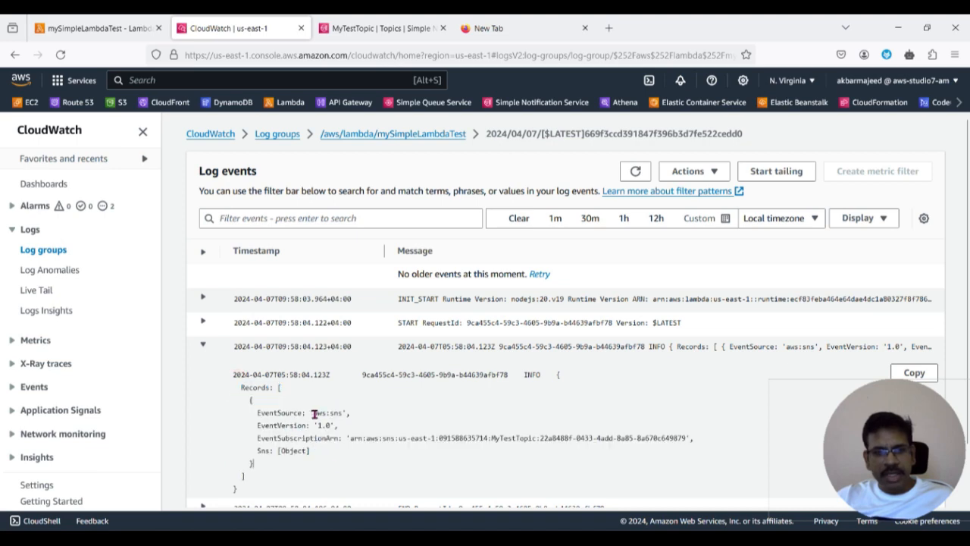
triple_click(260, 412)
left_click(332, 429)
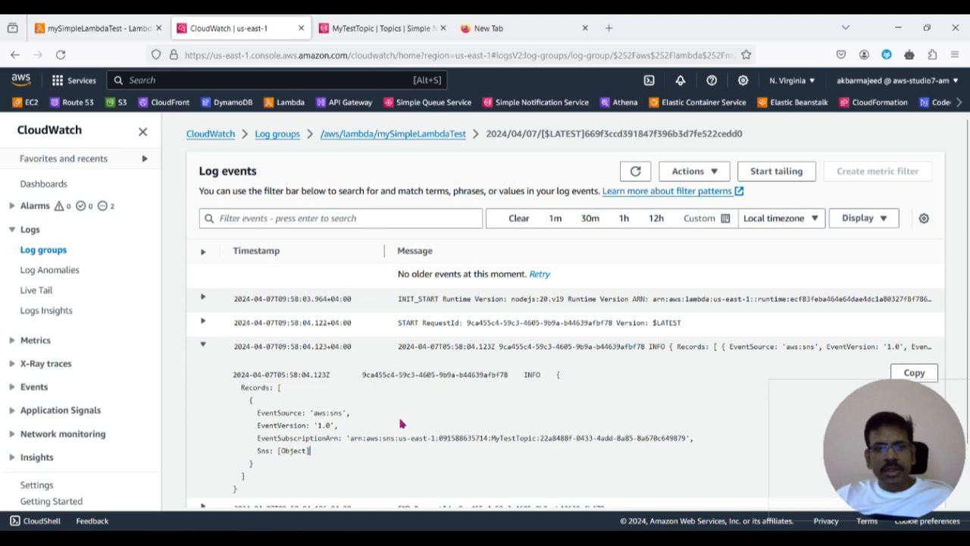
scroll(401, 424, "down", 1)
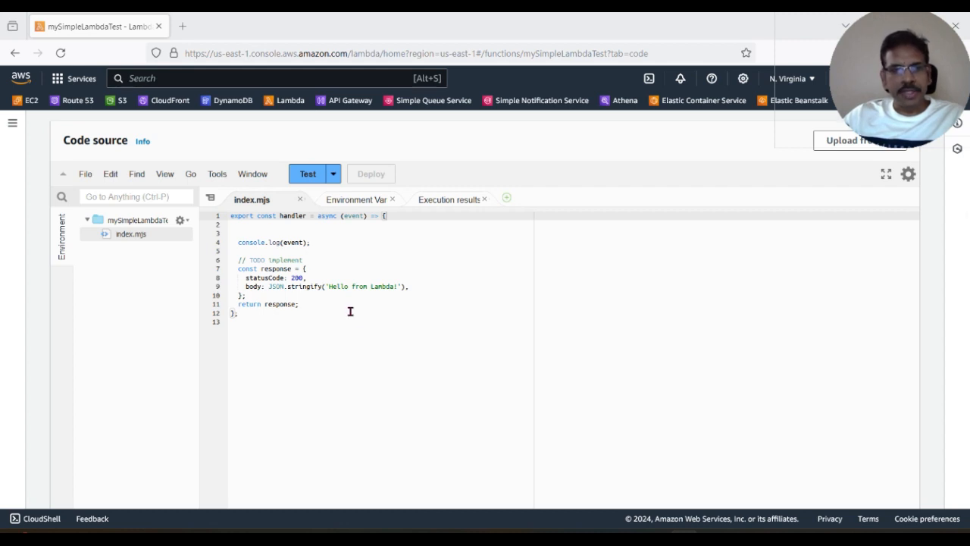
Step: Insert a setTimeout-based timeOut promise helper at the start of the index.mjs handler, with an awaited timeOut(4000) call that logs its resolved value
left_click(360, 232)
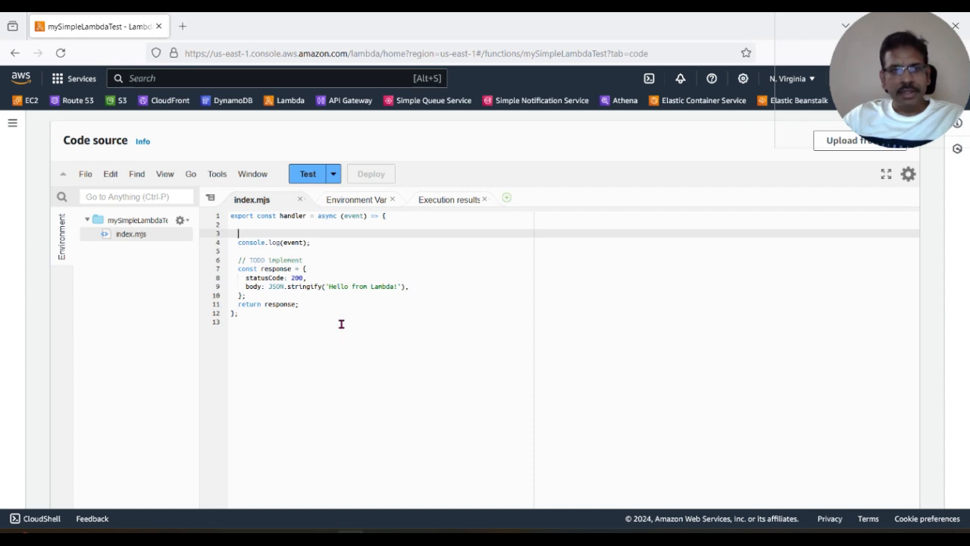
left_click(401, 217)
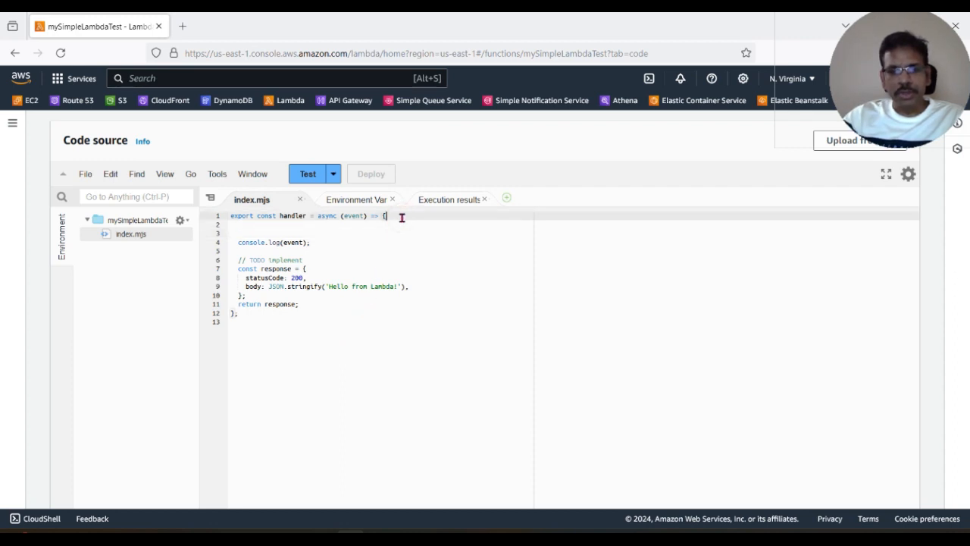
key("Return")
key("Return")
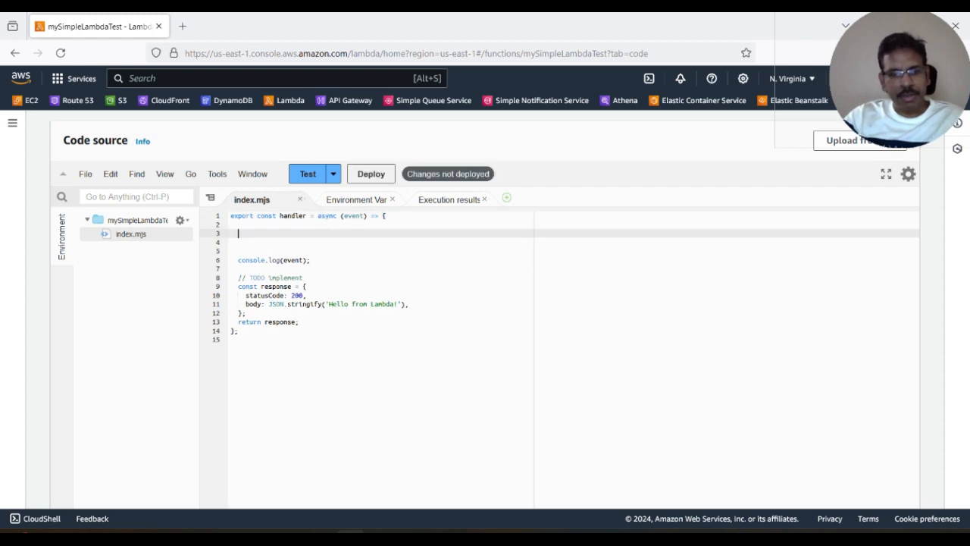
key("ctrl+v")
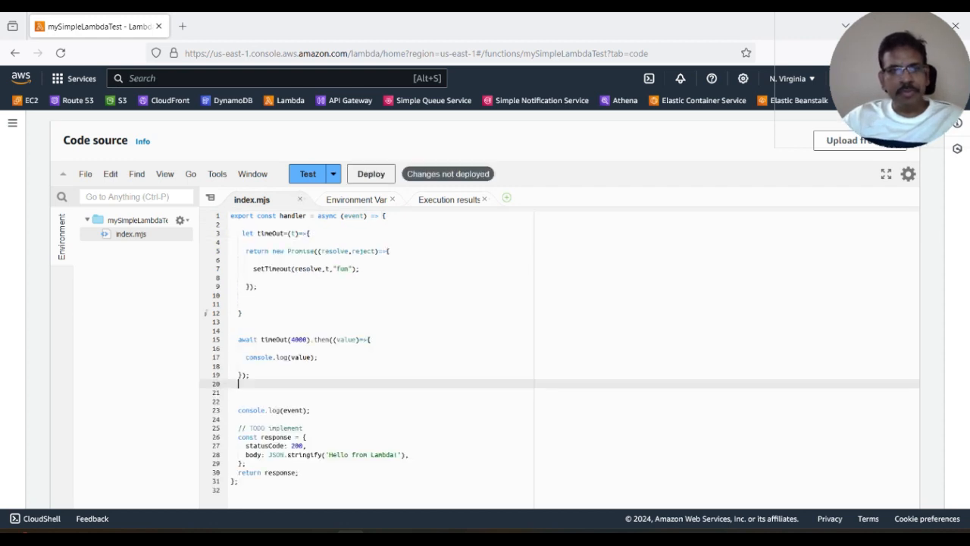
Step: Review the inserted delay code in index.mjs, from the setTimeout call through await timeOut(4000) to the console.log(event) line
left_click(445, 300)
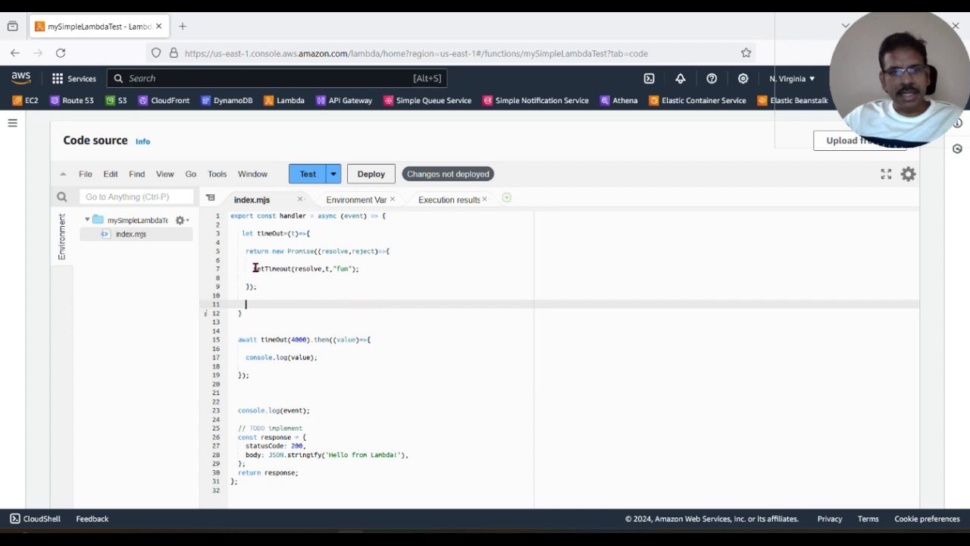
left_click_drag(253, 267, 330, 260)
left_click(361, 269)
left_click(360, 303)
left_click(295, 338)
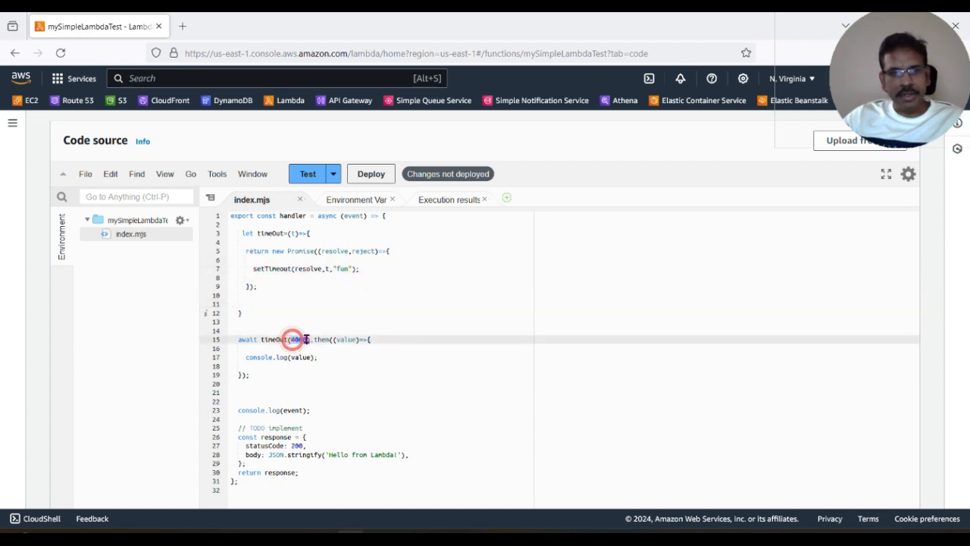
left_click(311, 356)
left_click(283, 383)
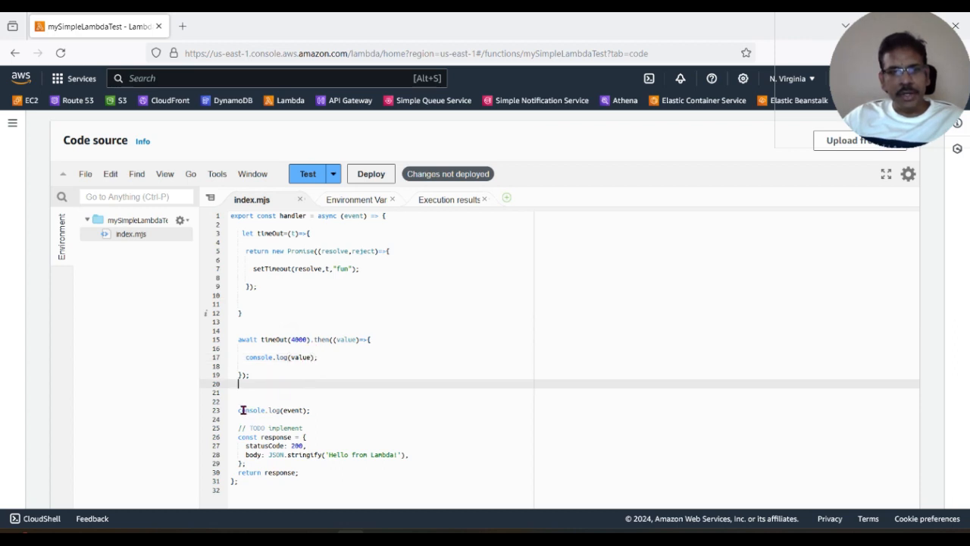
left_click(306, 410)
left_click(314, 339)
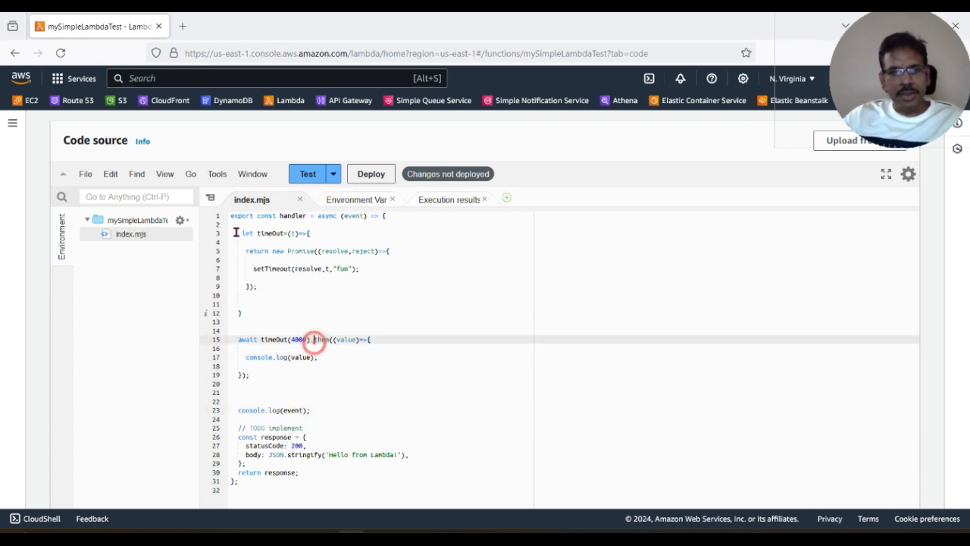
left_click_drag(240, 233, 343, 370)
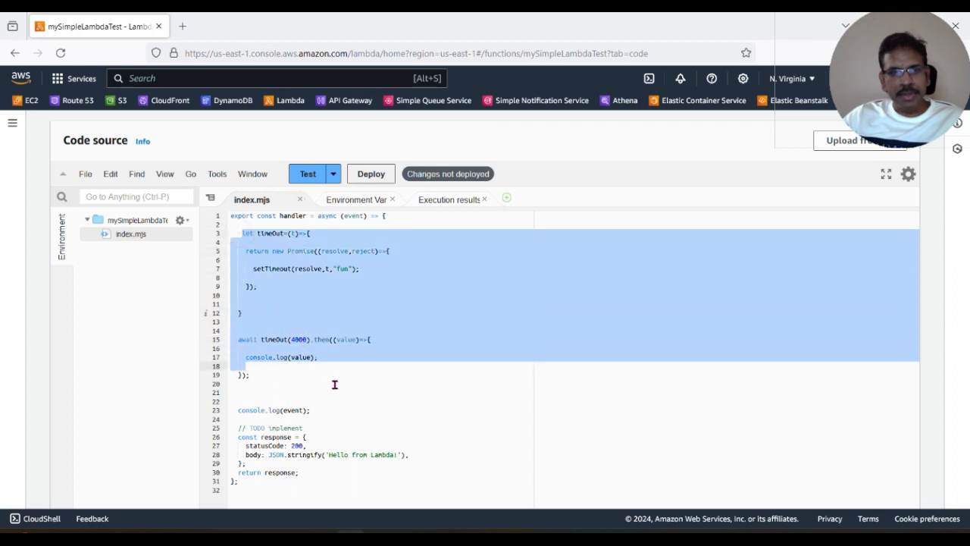
left_click(334, 385)
left_click(288, 356)
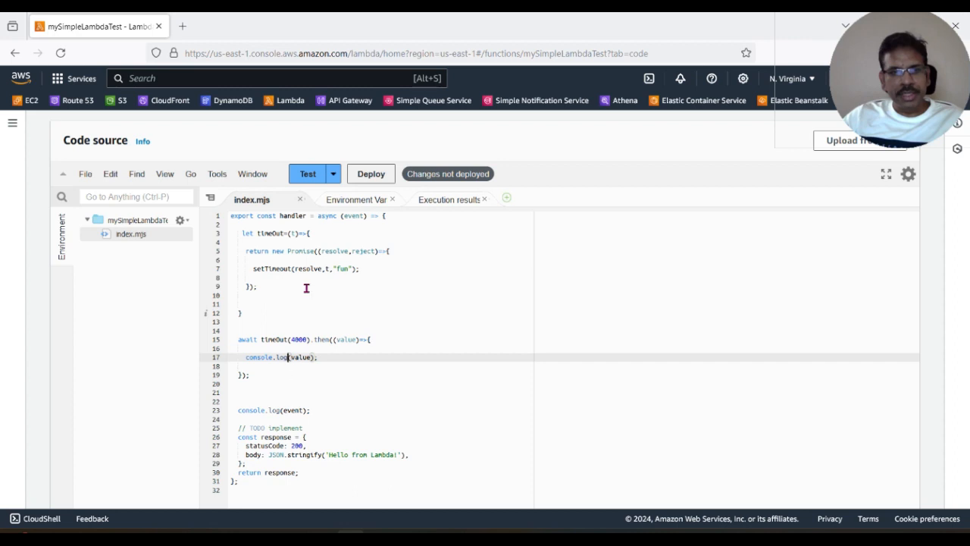
left_click(283, 395)
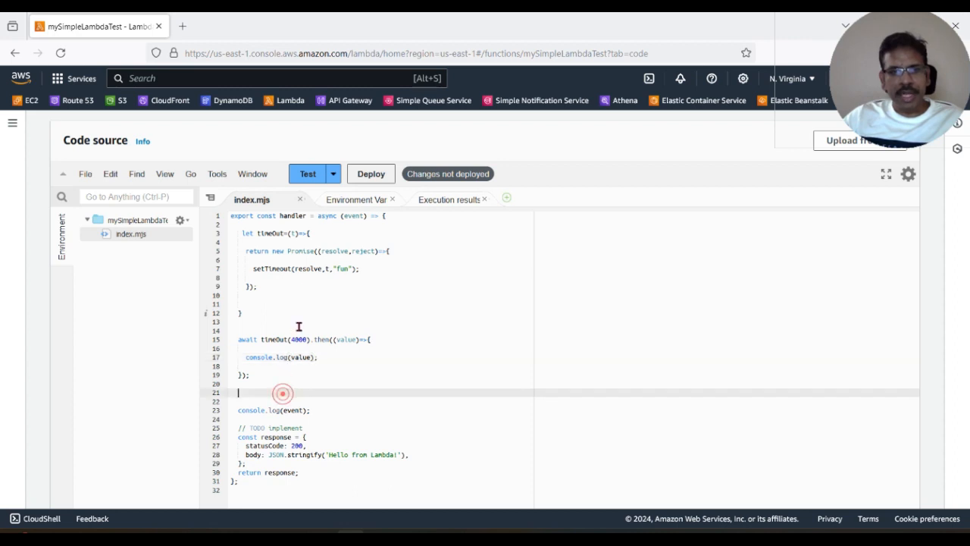
Step: Deploy the updated mySimpleLambdaTest code and open the function's general configuration to check its timeout
left_click(372, 175)
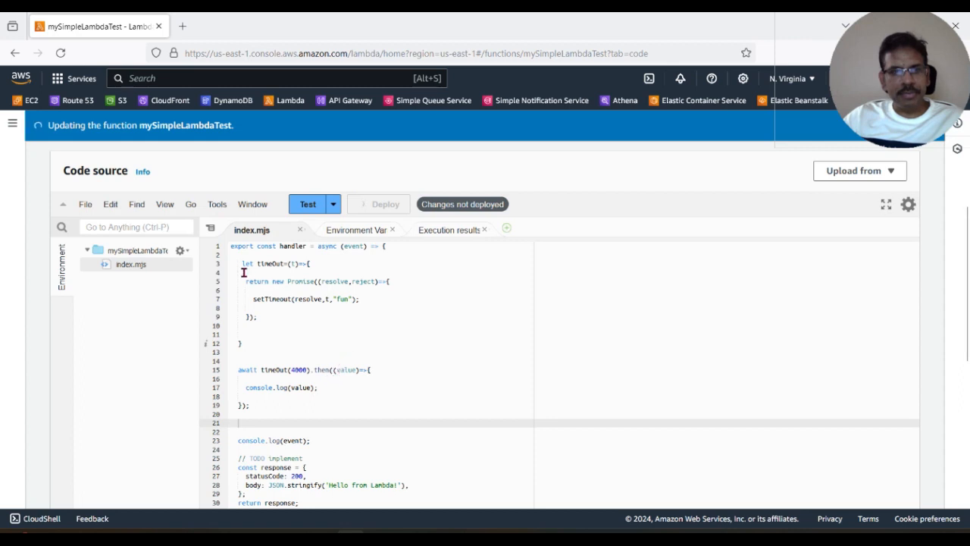
scroll(227, 250, "up", 3)
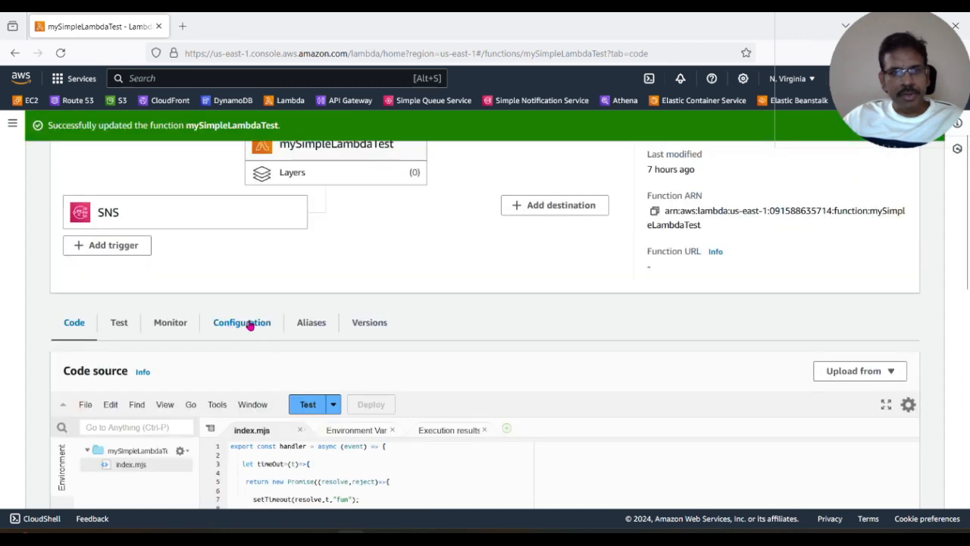
left_click(248, 323)
scroll(285, 389, "down", 3)
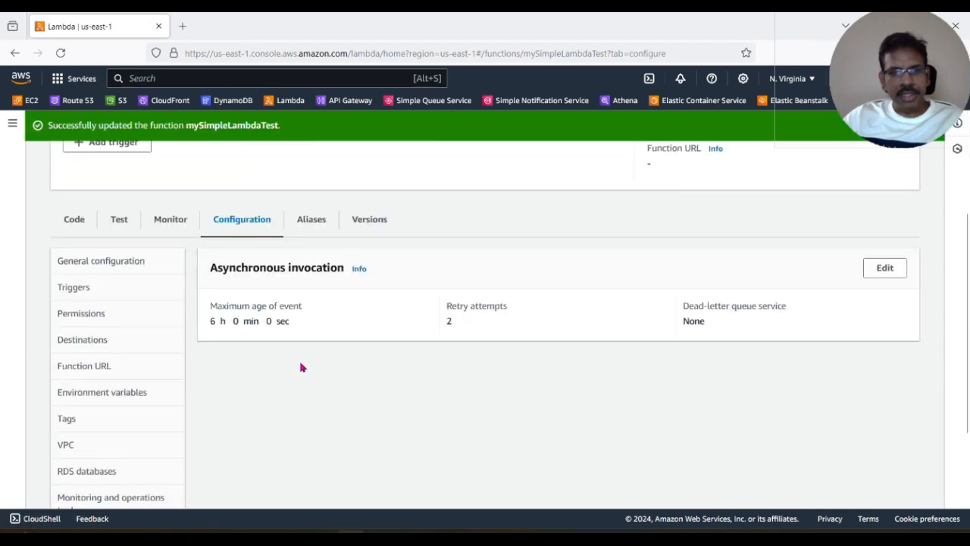
left_click(121, 264)
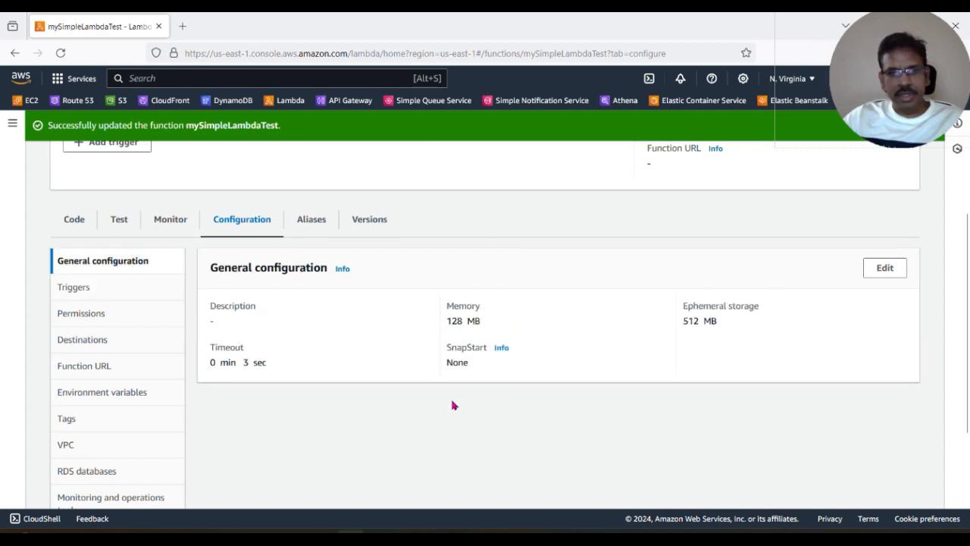
Step: Return to the function's code, check the 4000 ms delay in index.mjs, and run the function with its test event
left_click(73, 219)
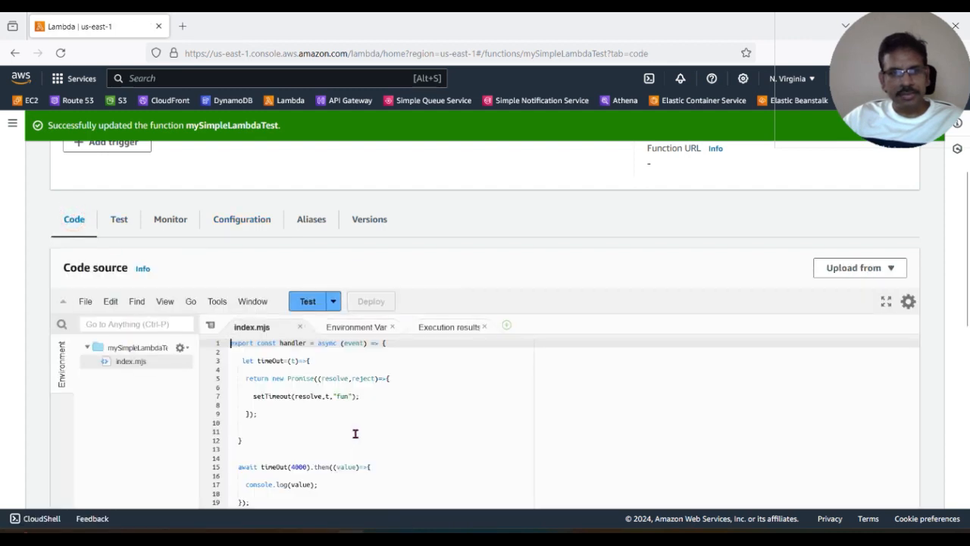
scroll(357, 436, "down", 3)
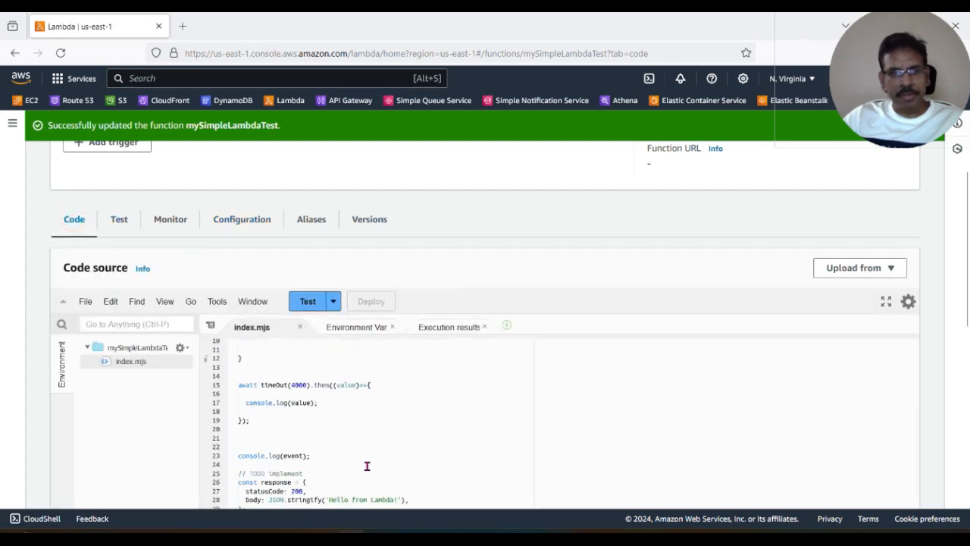
double_click(297, 385)
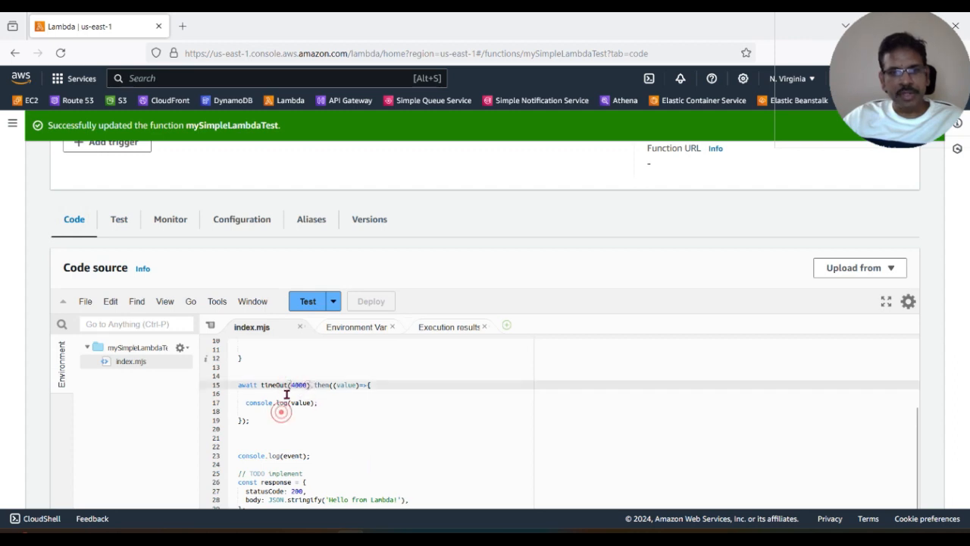
scroll(301, 446, "down", 2)
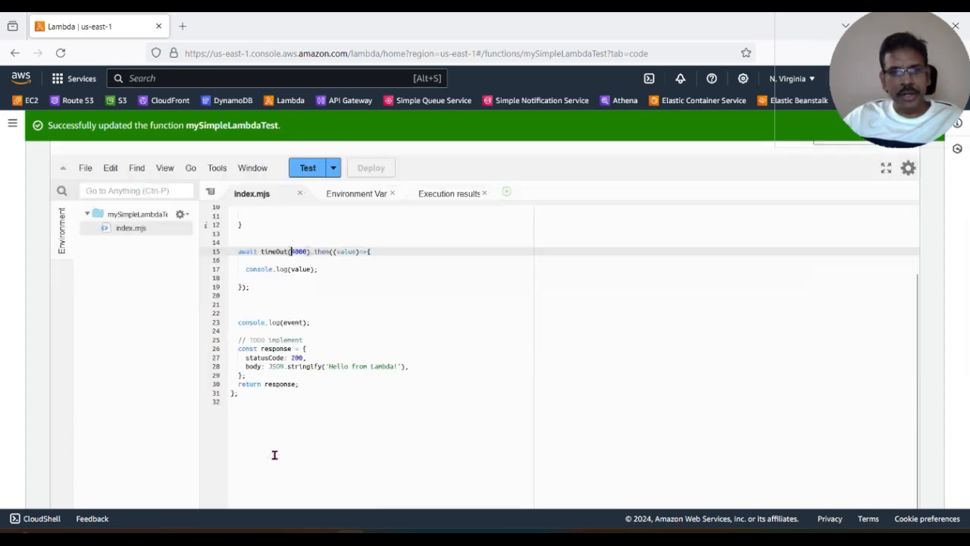
left_click(307, 342)
scroll(338, 385, "up", 3)
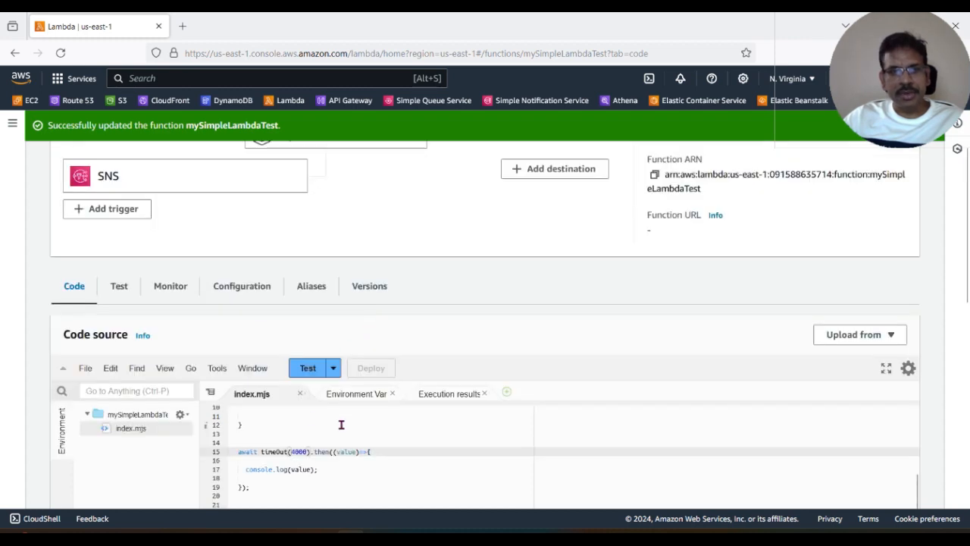
left_click(307, 369)
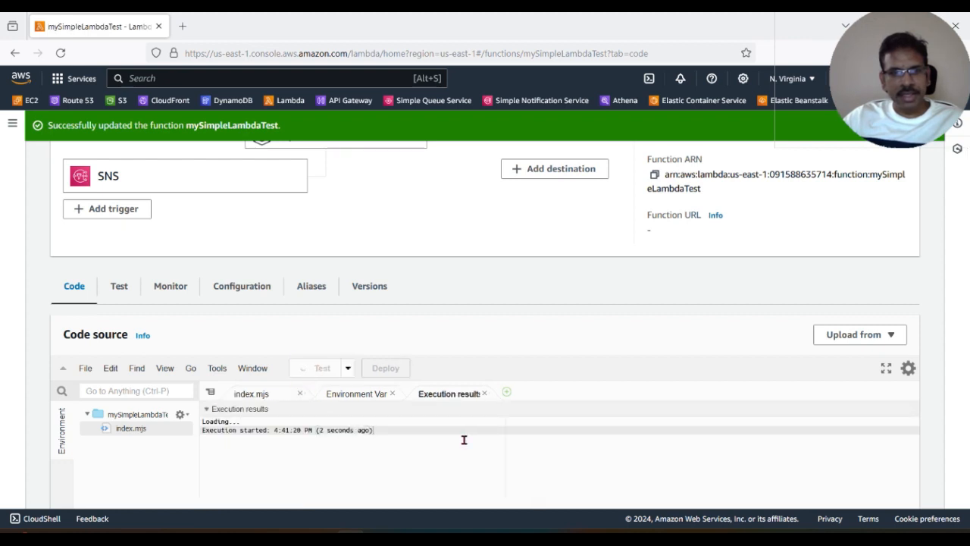
Step: Examine the errorMessage in the test run's execution results
scroll(447, 424, "down", 2)
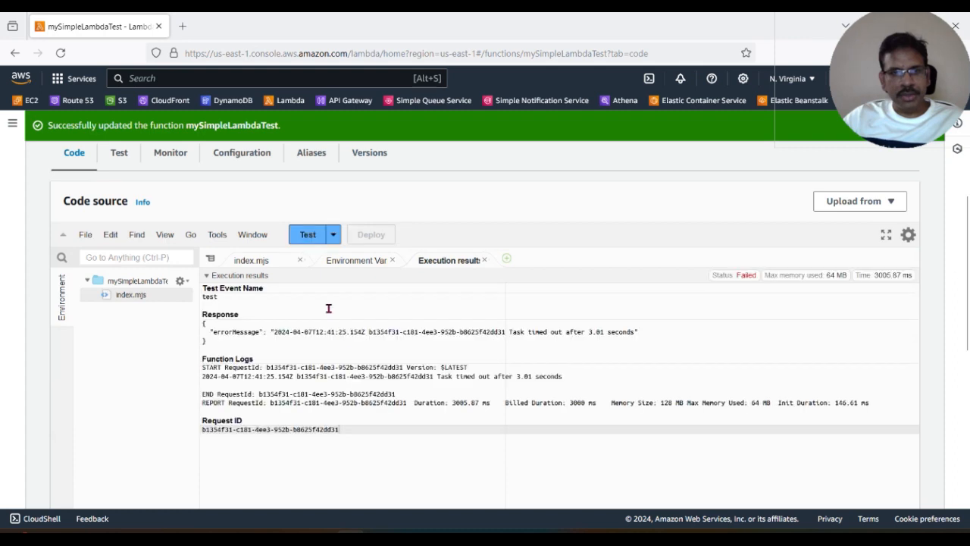
left_click_drag(214, 332, 259, 332)
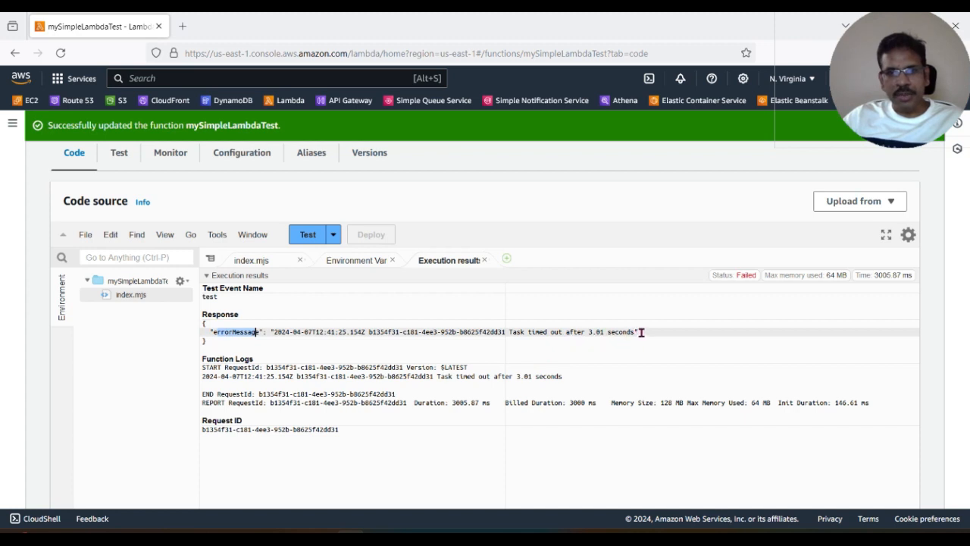
left_click_drag(642, 332, 250, 332)
left_click(355, 350)
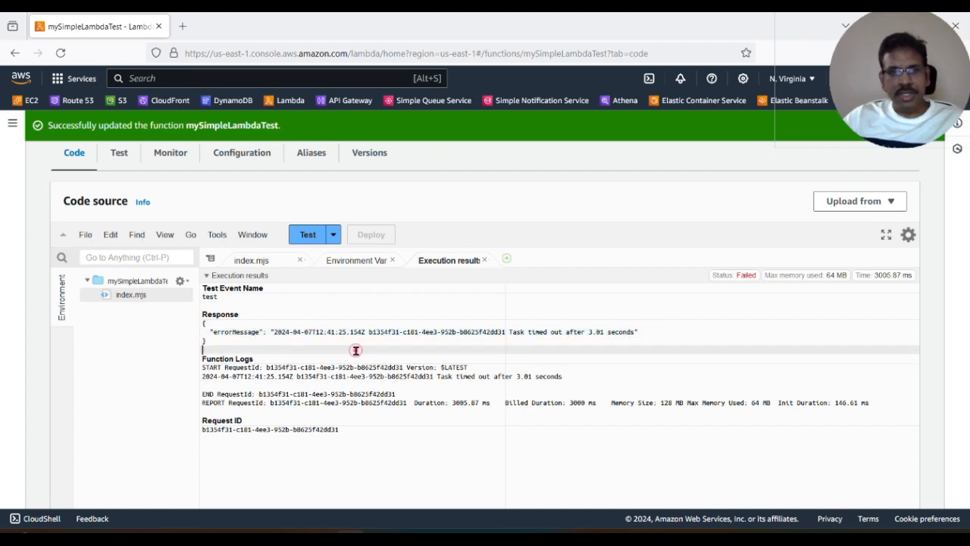
left_click(359, 332)
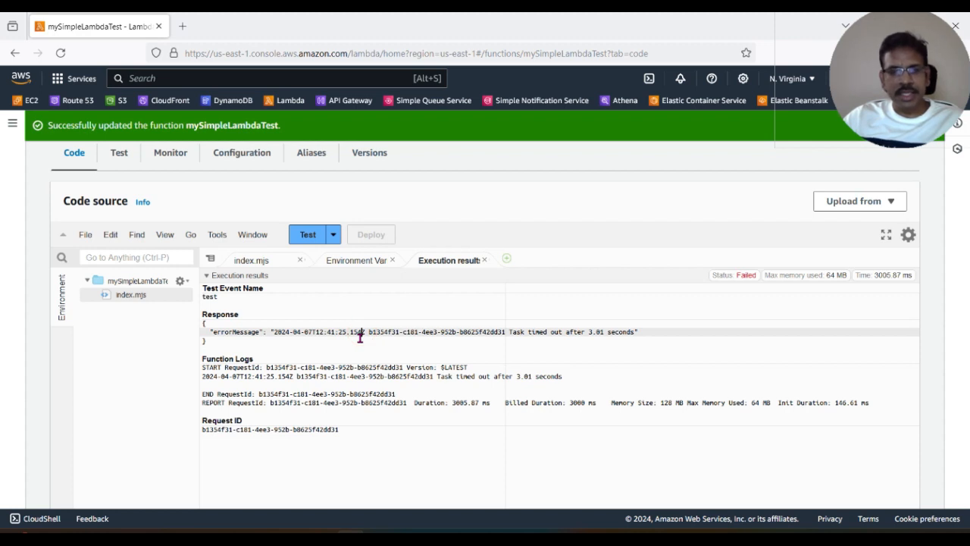
left_click(316, 332)
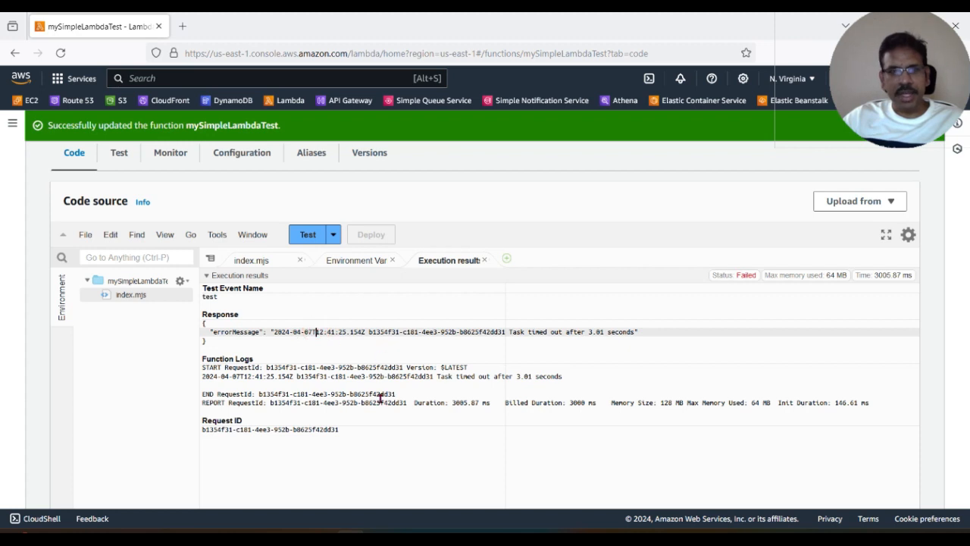
Step: Find Simple Notification Service by searching for "simple" and open the MyTestTopic topic
scroll(387, 406, "up", 3)
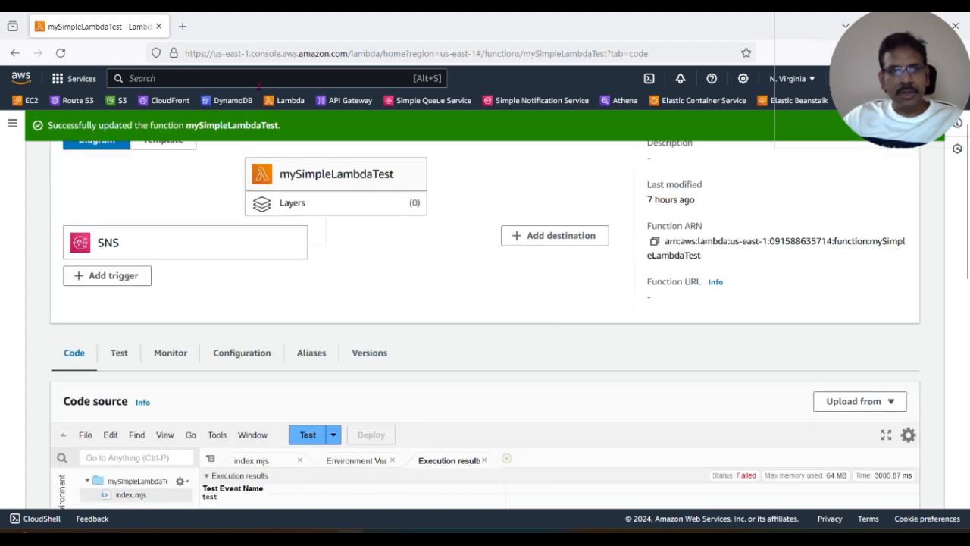
type("simple")
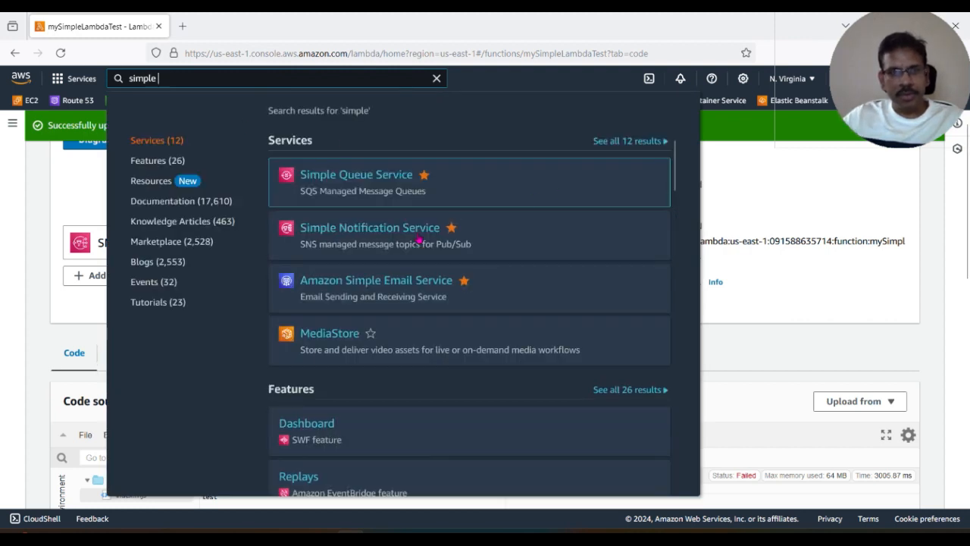
left_click(418, 226)
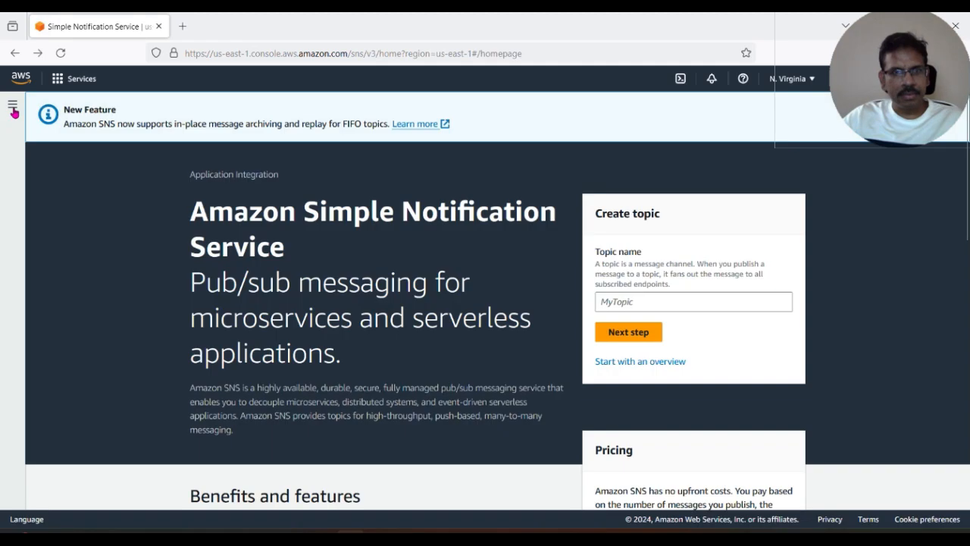
left_click(13, 107)
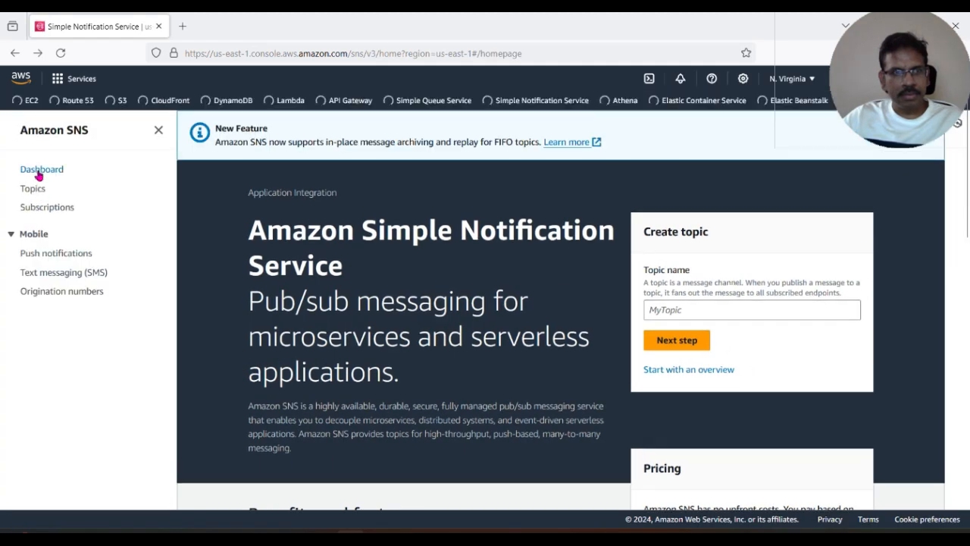
left_click(33, 190)
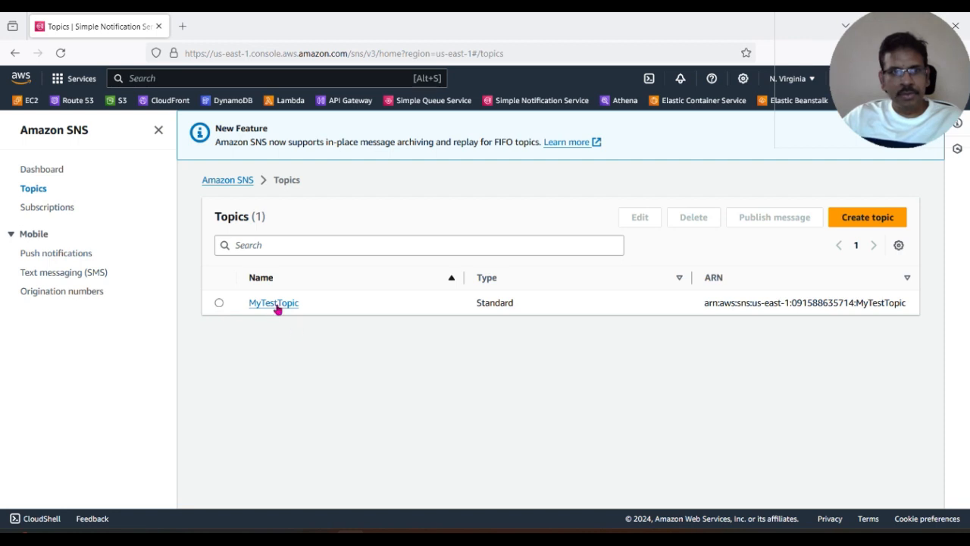
left_click(274, 304)
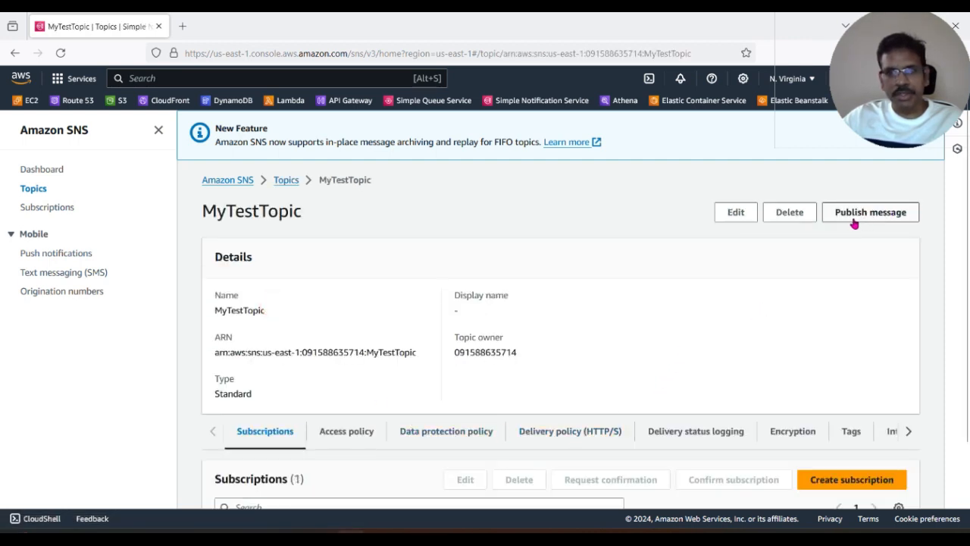
Step: Start a new message for MyTestTopic with the body "this is new message just like that."
left_click(857, 220)
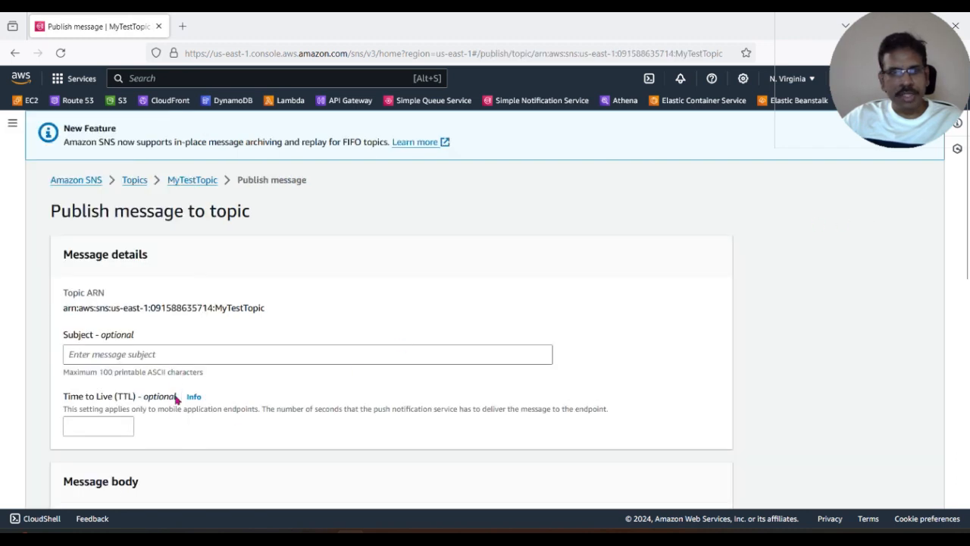
scroll(181, 471, "down", 3)
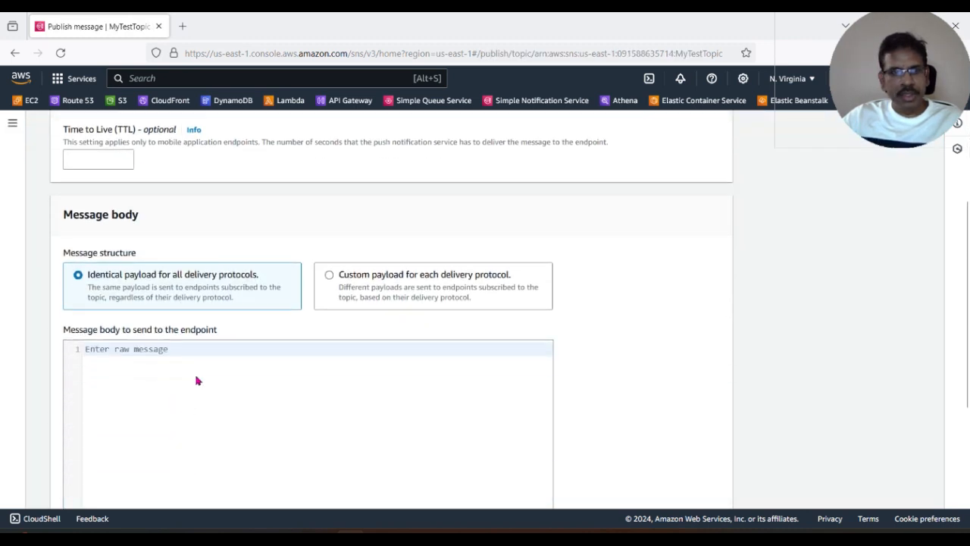
left_click(197, 380)
type("this is")
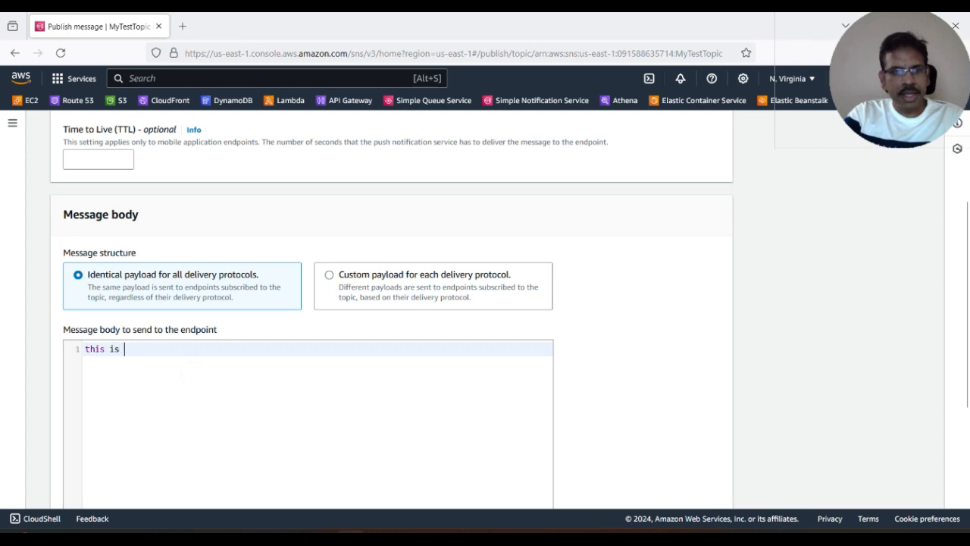
type(" new message just like that.")
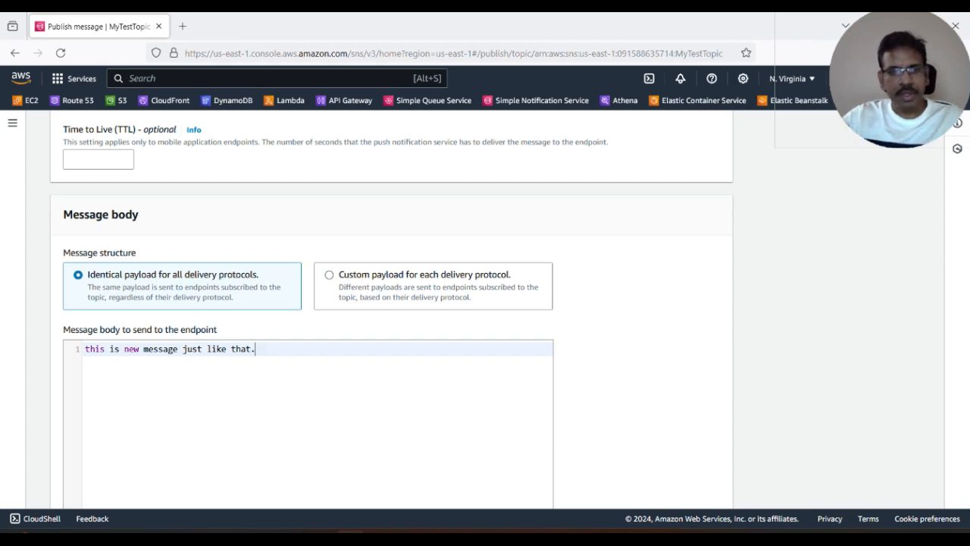
Step: Publish the message to MyTestTopic without message attributes and look over the topic's details and subscriptions
scroll(278, 395, "down", 3)
scroll(273, 395, "up", 4)
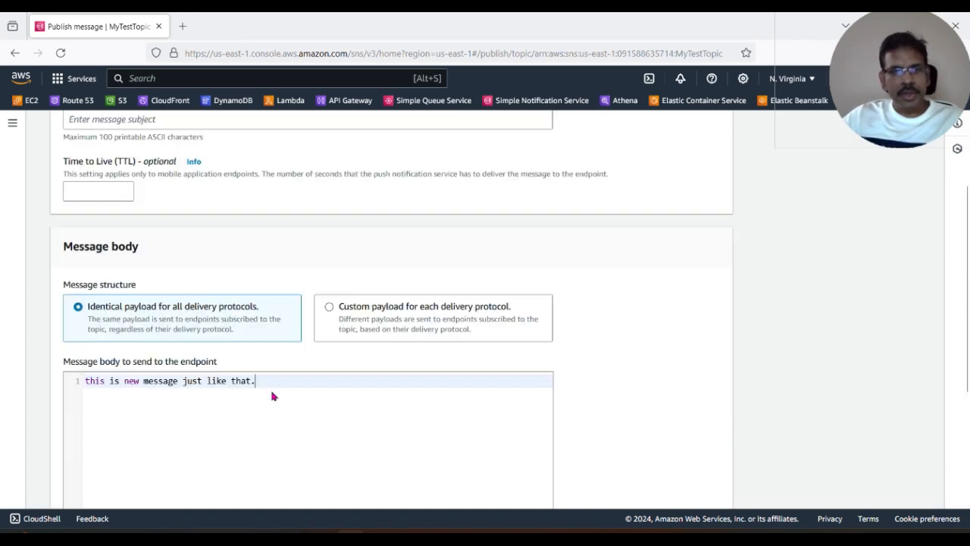
scroll(362, 433, "down", 3)
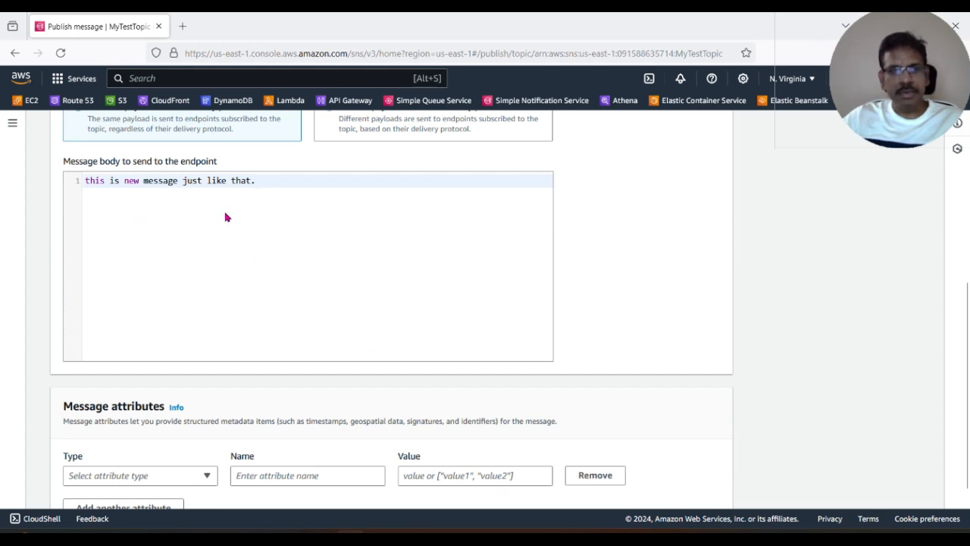
scroll(244, 425, "down", 1)
scroll(255, 382, "up", 2)
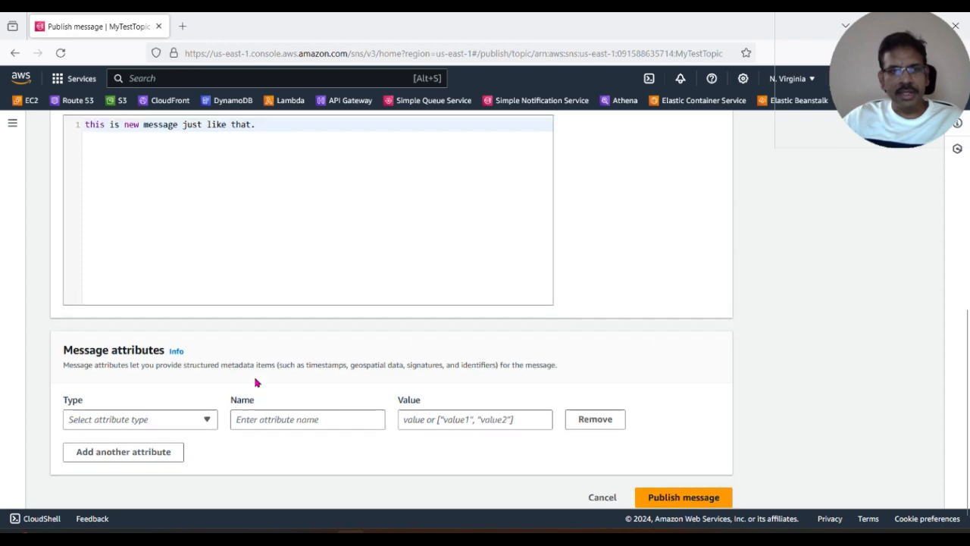
scroll(255, 382, "down", 2)
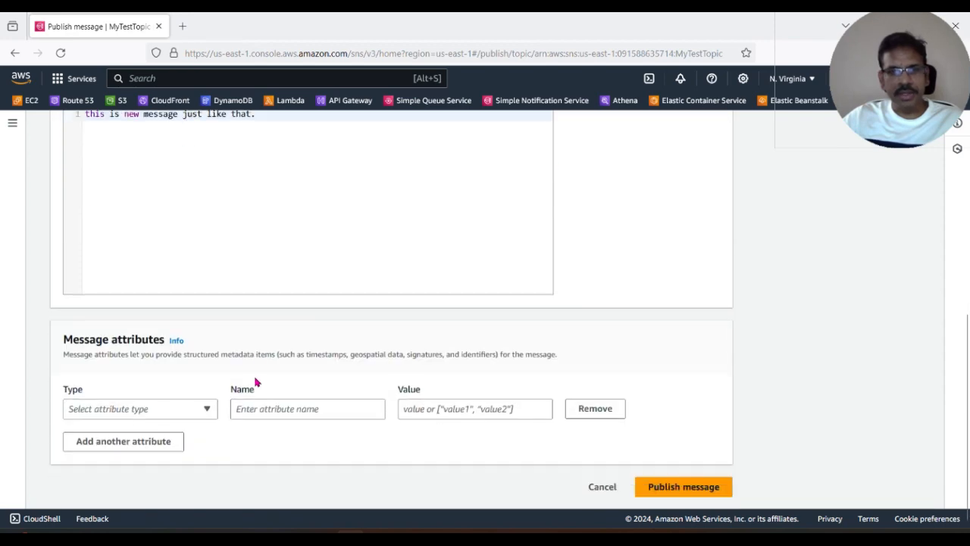
left_click(682, 489)
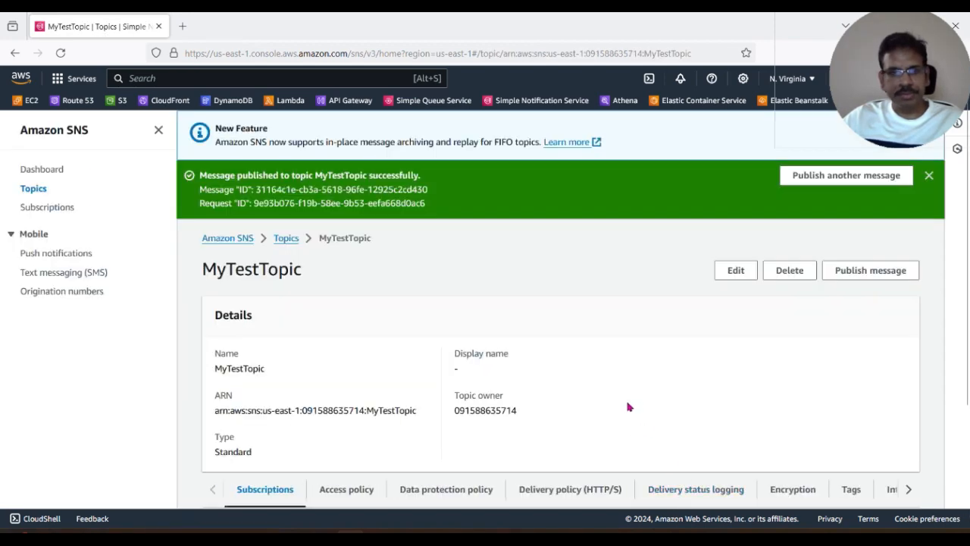
scroll(497, 439, "down", 3)
scroll(500, 441, "up", 1)
scroll(500, 441, "down", 1)
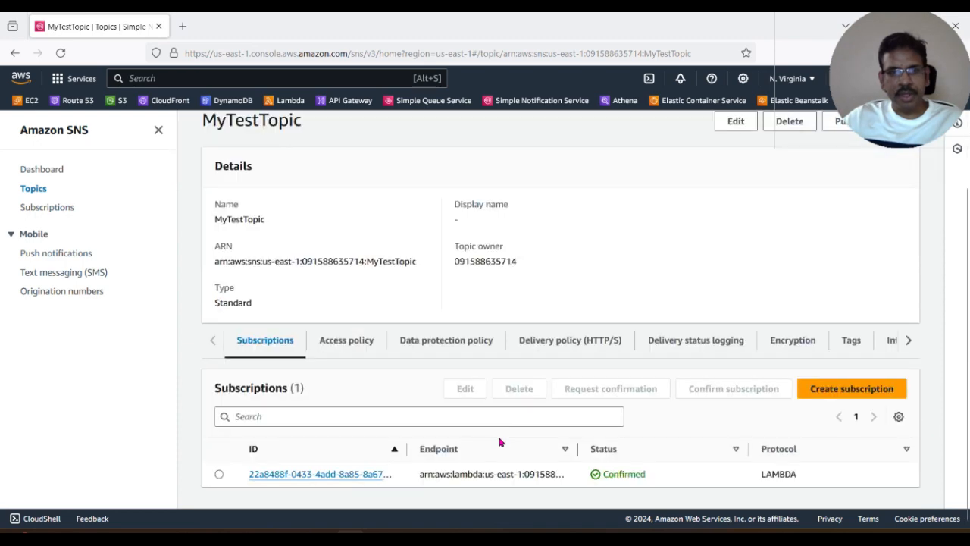
scroll(498, 440, "up", 2)
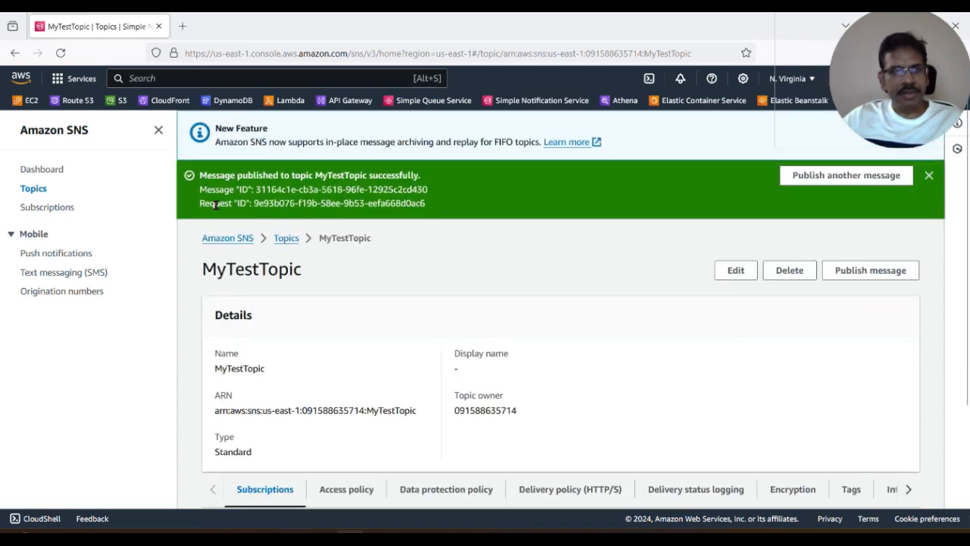
Step: Switch to CloudWatch by searching for "cloud wat" and open its list of log groups
left_click(283, 101)
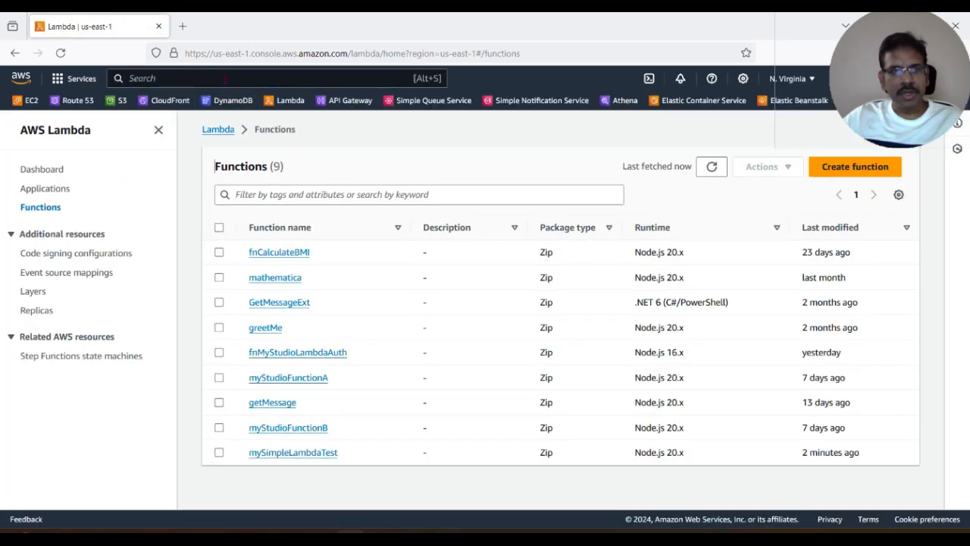
left_click(225, 78)
type("cloud")
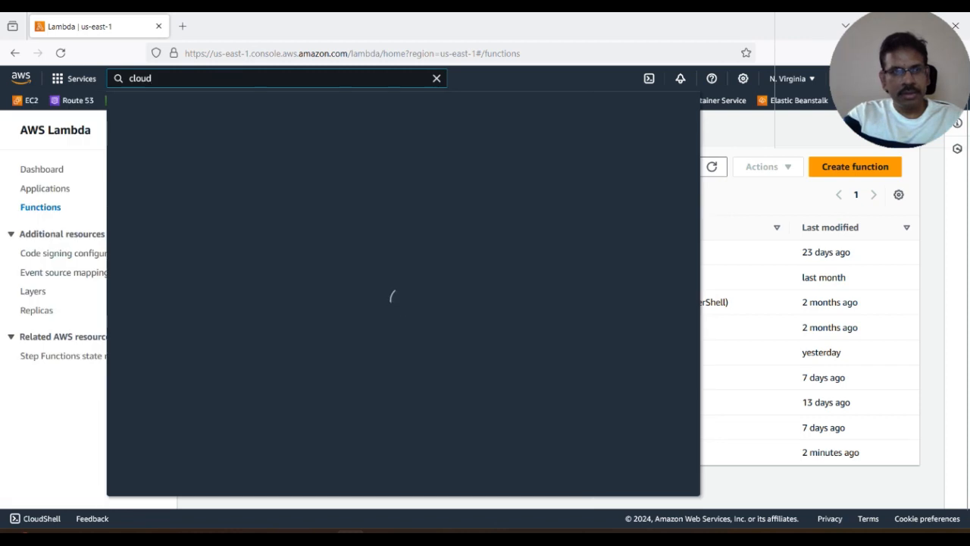
type(" wat")
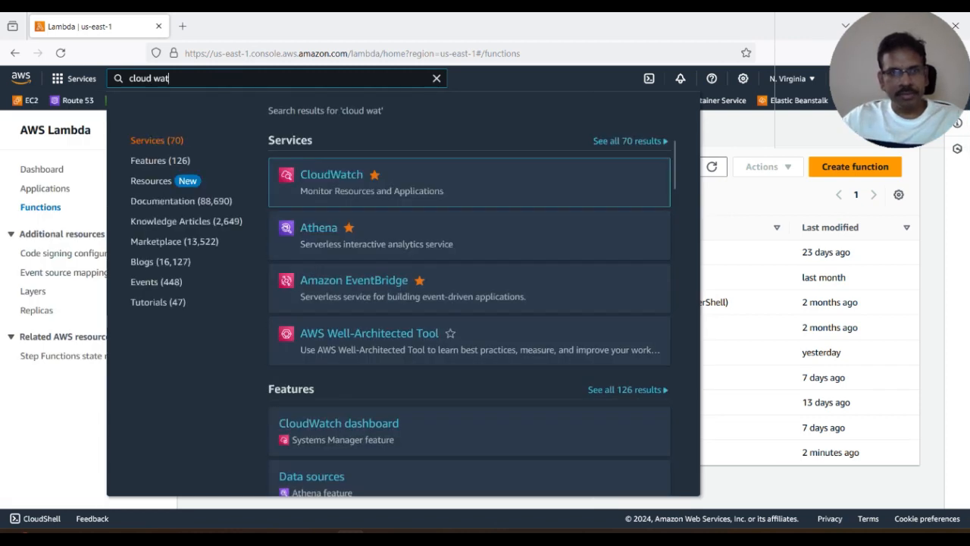
left_click(325, 181)
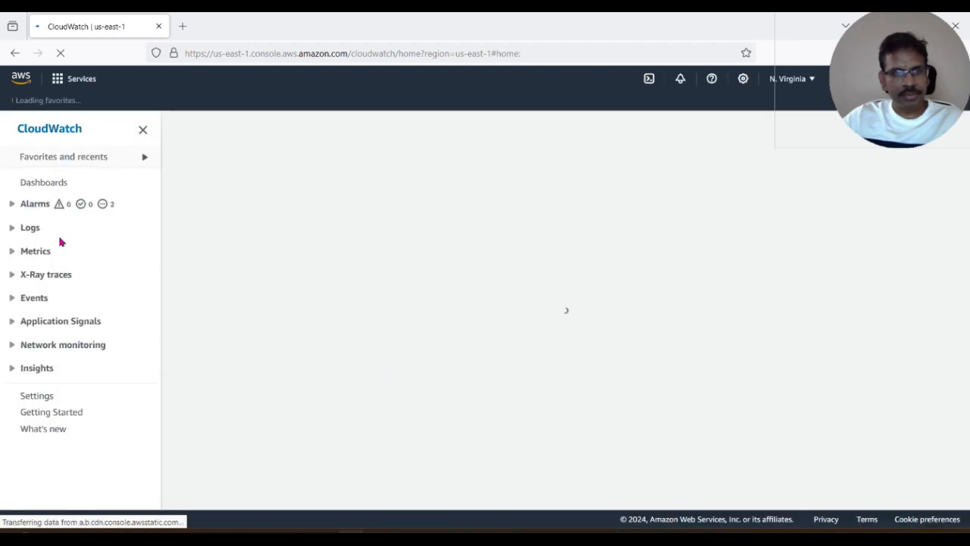
left_click(14, 228)
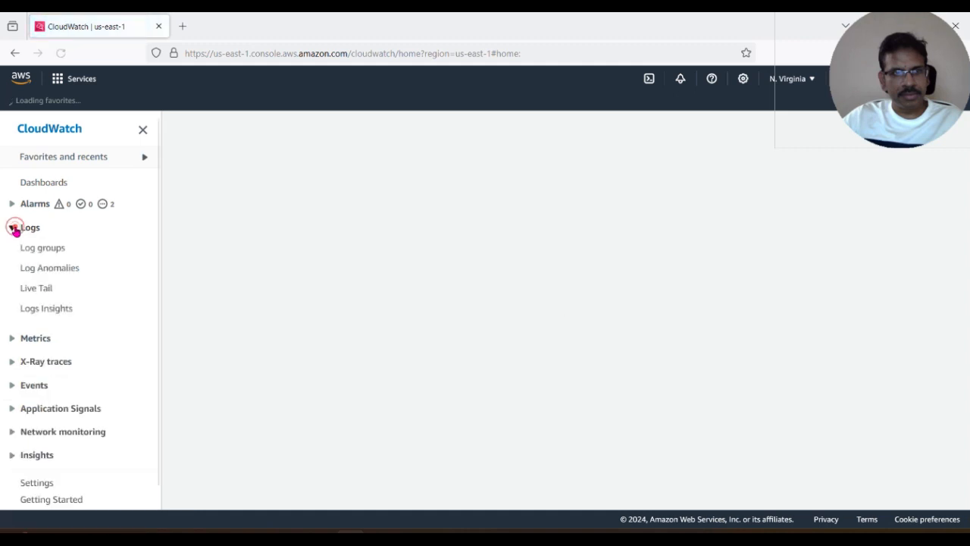
left_click(62, 247)
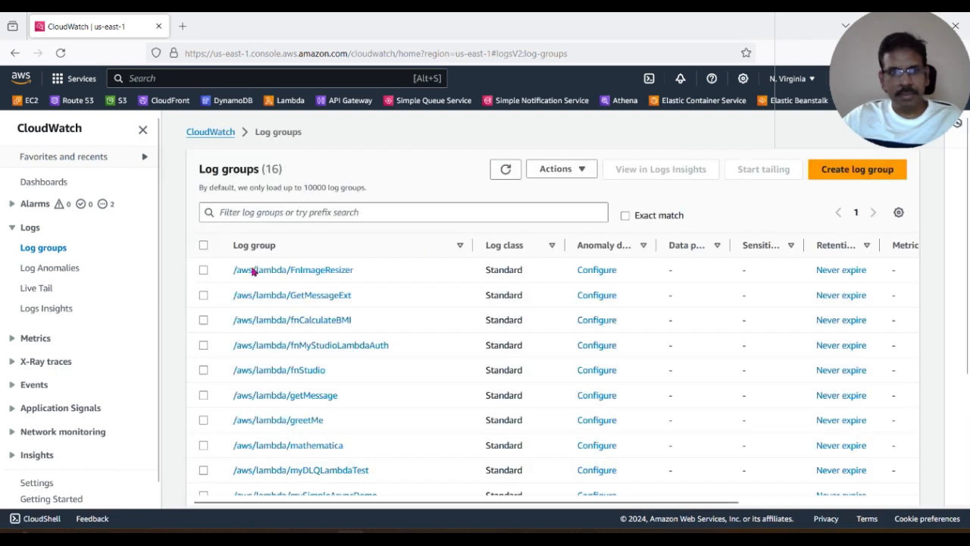
Step: Open the /aws/lambda/mySimpleLambdaTest log group and its most recent log stream
scroll(373, 441, "down", 3)
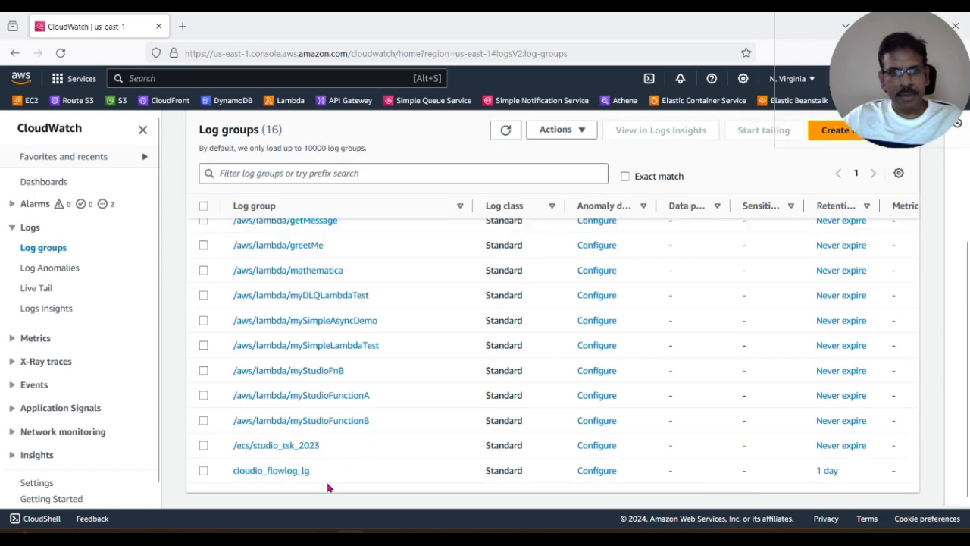
left_click(340, 347)
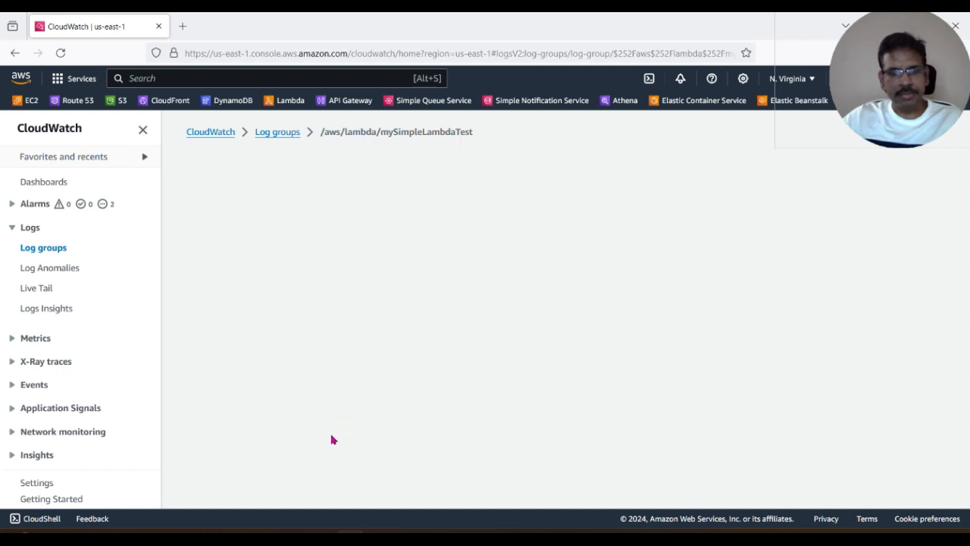
scroll(335, 445, "down", 1)
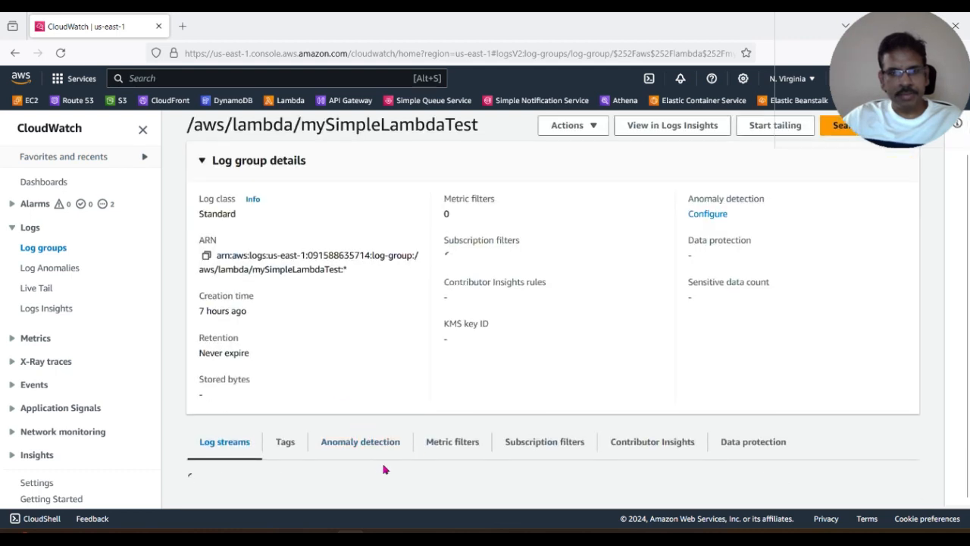
scroll(394, 450, "down", 1)
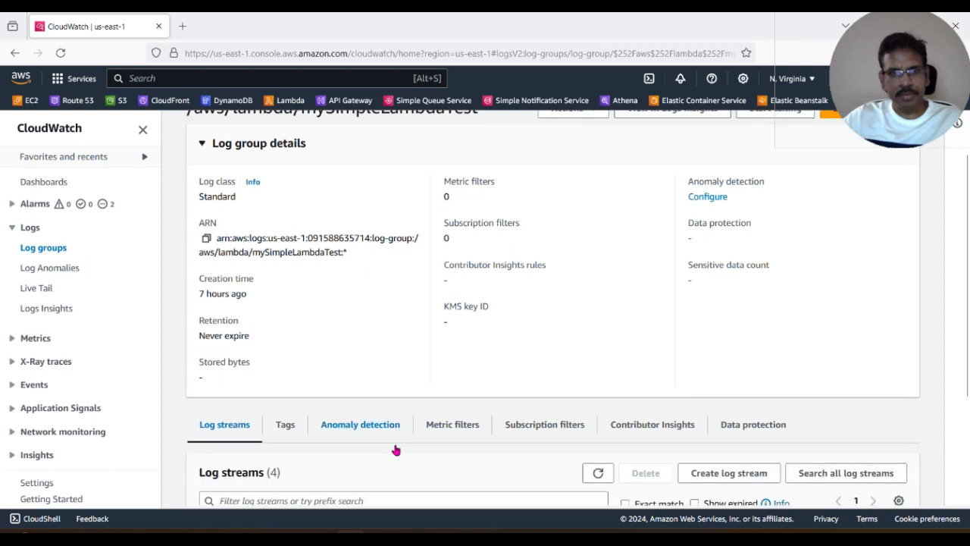
scroll(396, 448, "down", 2)
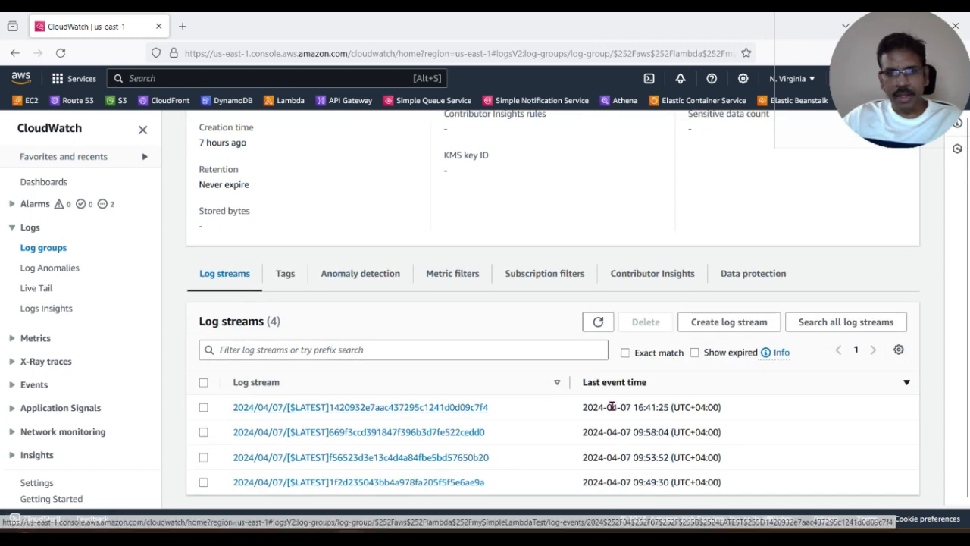
left_click(348, 407)
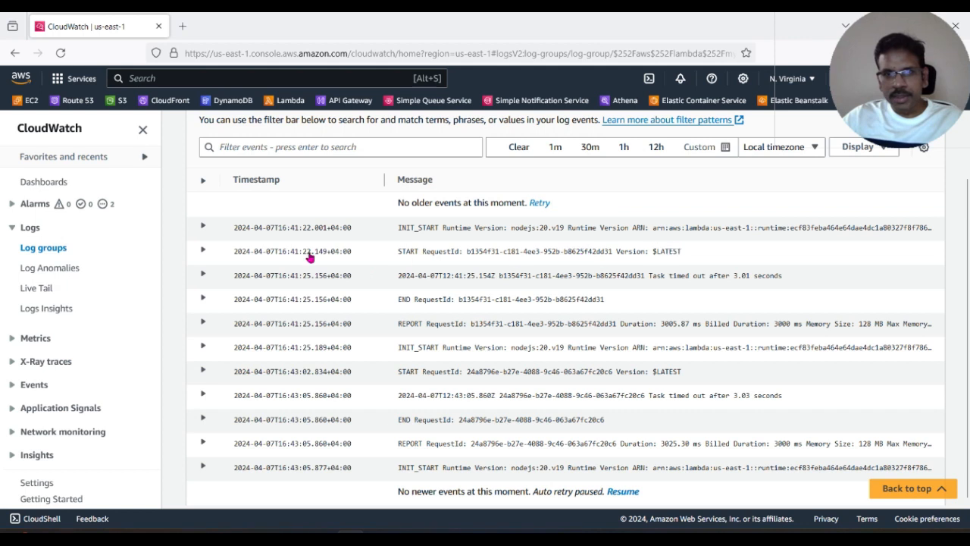
Step: Expand the first invocation's INIT_START, START and timeout log events and examine the timeout message
left_click(204, 227)
left_click(203, 227)
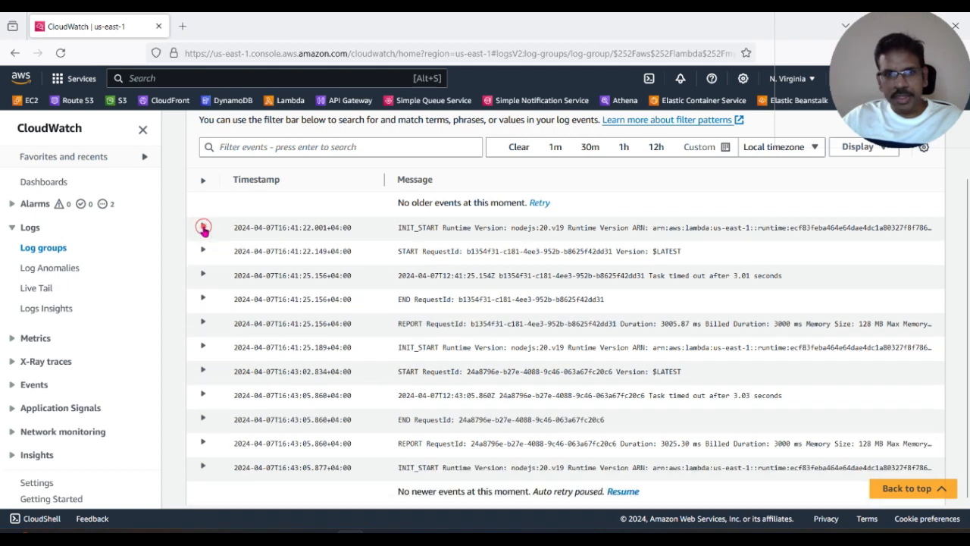
left_click(255, 276)
left_click_drag(487, 303, 584, 316)
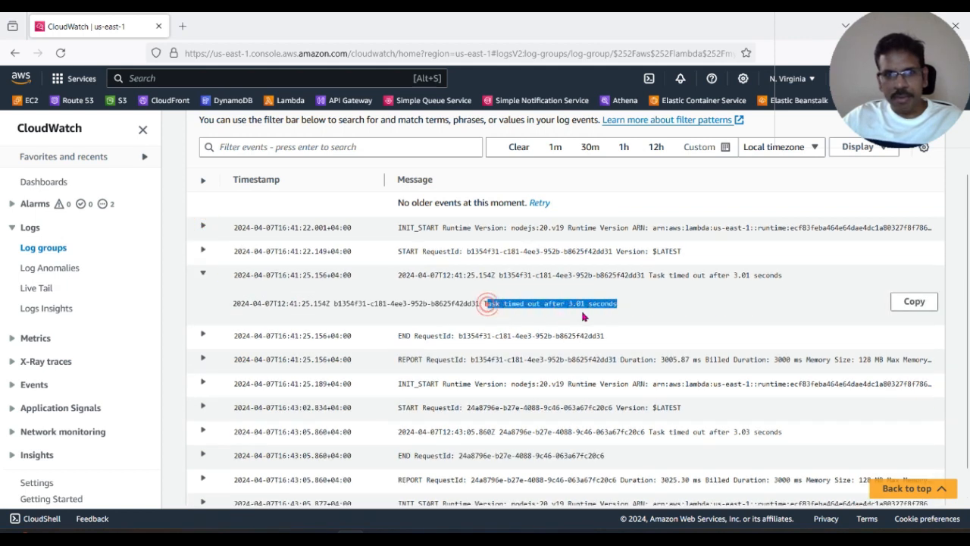
left_click(203, 251)
left_click(205, 228)
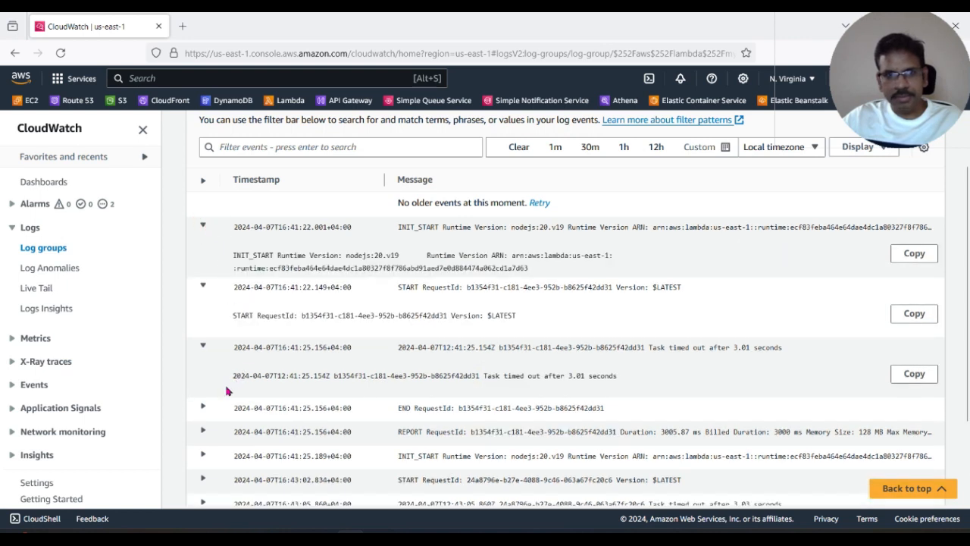
Step: Expand the first invocation's END and REPORT log events to examine their request ID, duration and memory details
left_click(203, 408)
scroll(254, 394, "down", 2)
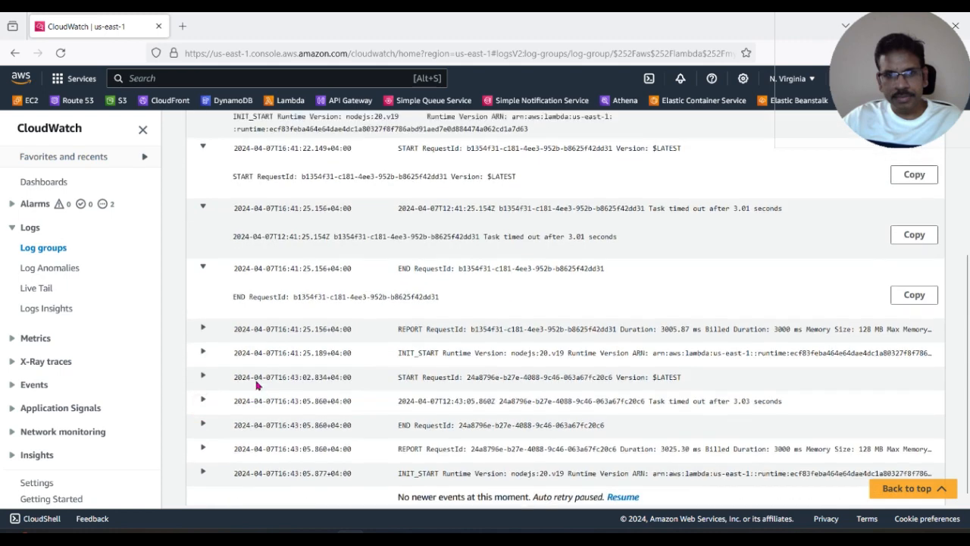
scroll(258, 383, "up", 1)
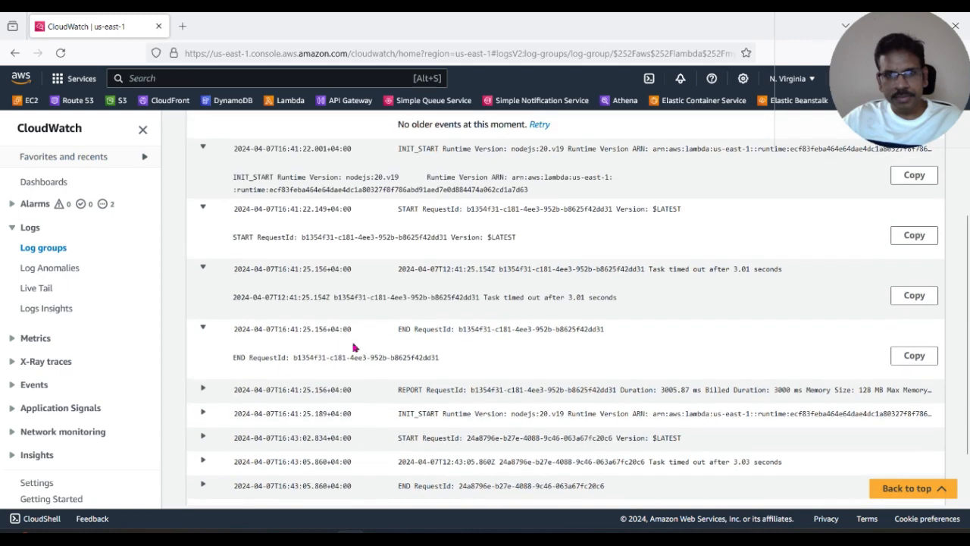
left_click(203, 389)
scroll(201, 391, "down", 2)
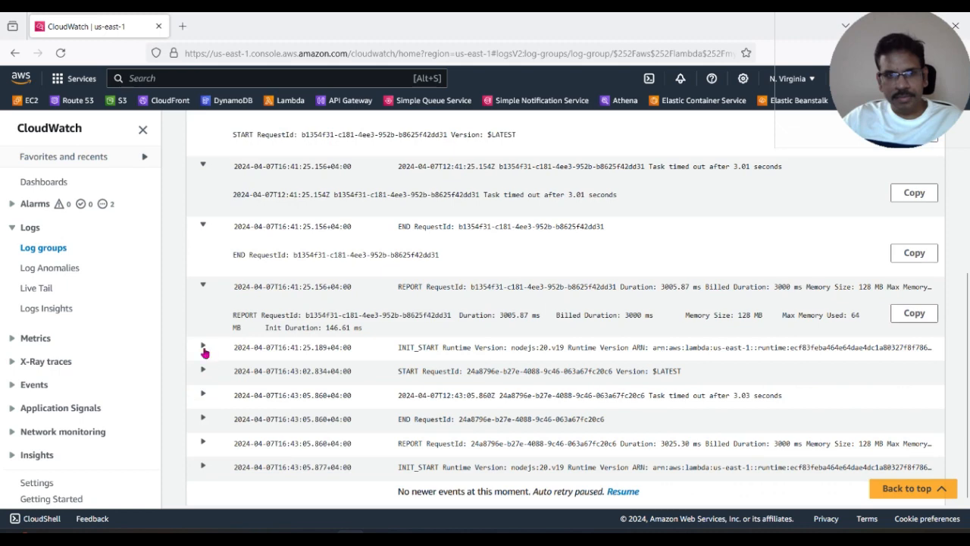
Step: Expand the second invocation's INIT_START, START and timeout log events and examine the timeout message
left_click(202, 347)
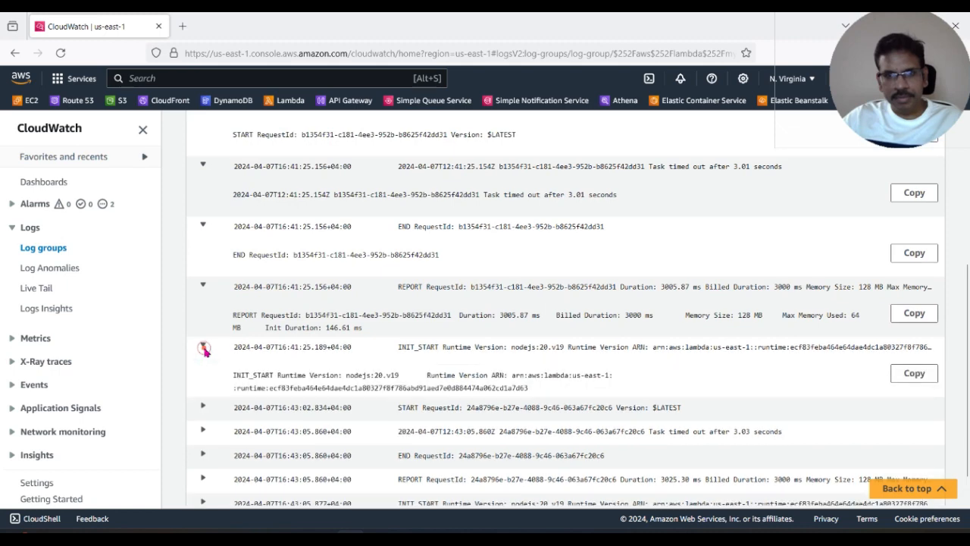
left_click(202, 407)
scroll(201, 406, "down", 2)
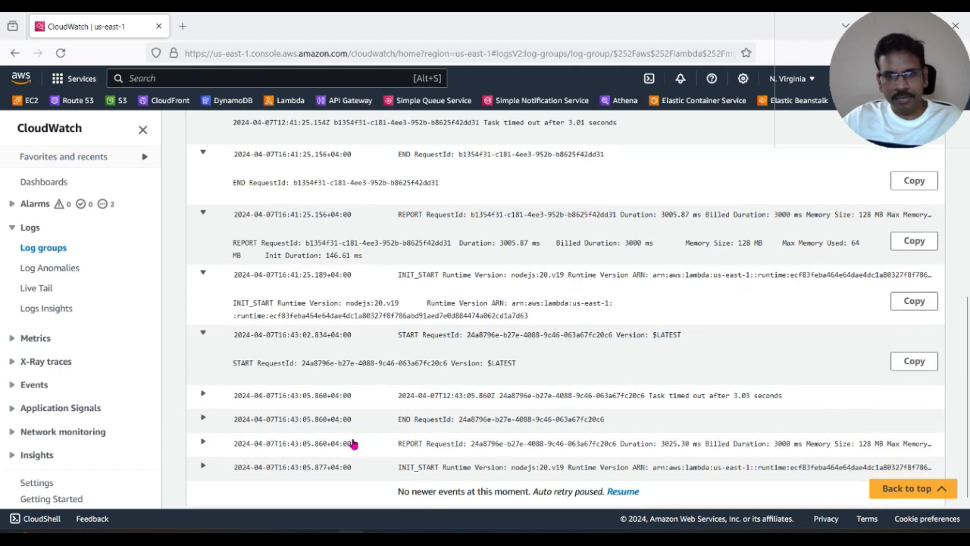
left_click(202, 395)
scroll(318, 433, "down", 1)
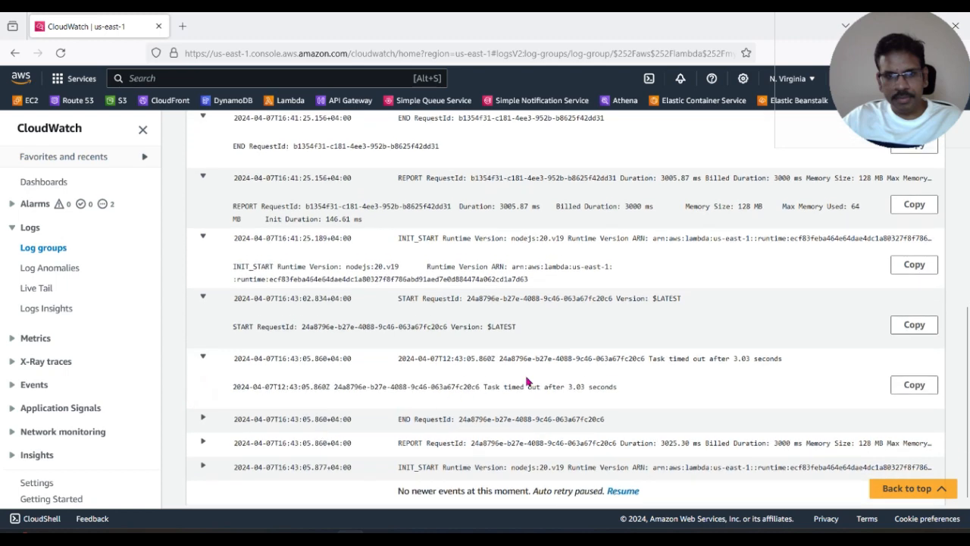
left_click_drag(483, 386, 632, 393)
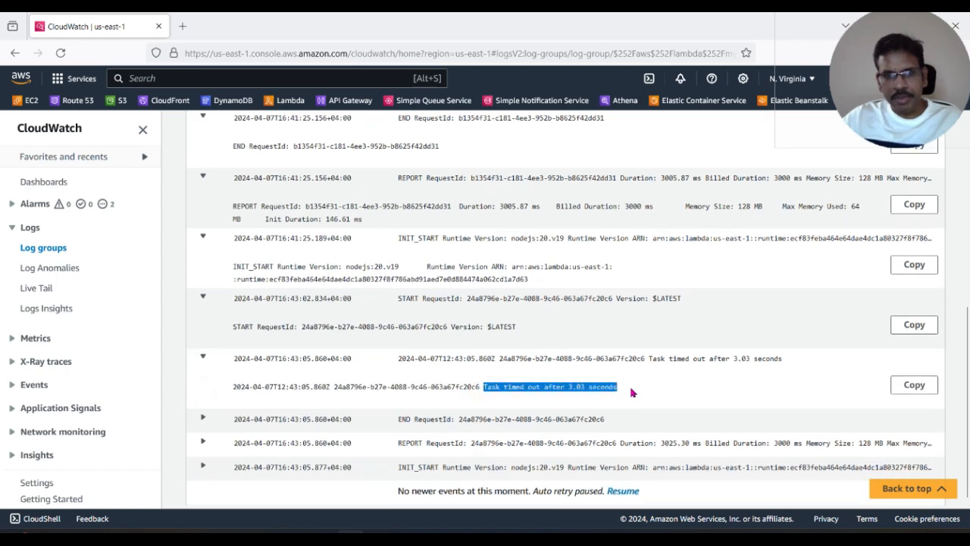
Step: Compare the timeout messages and request IDs of the first and second invocations in the log stream
scroll(557, 385, "up", 5)
scroll(529, 415, "down", 3)
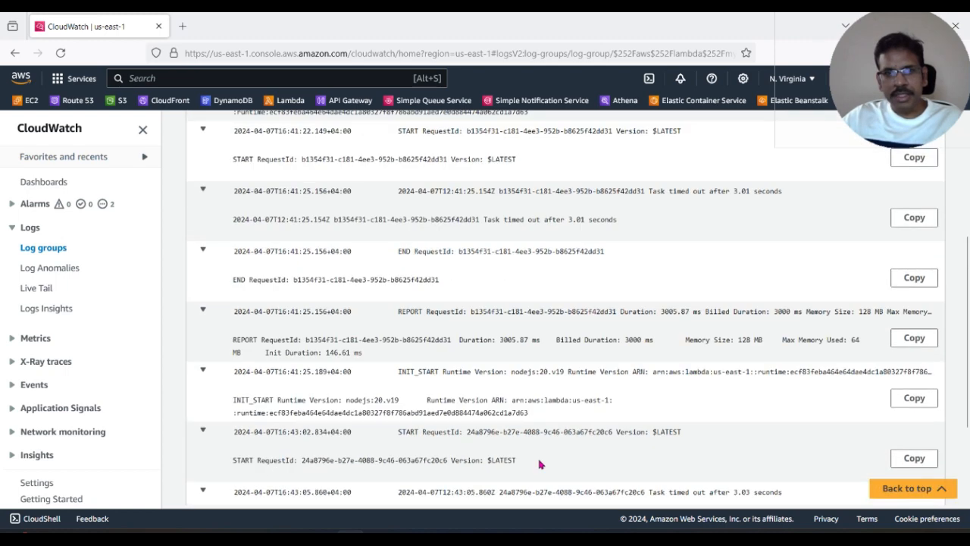
scroll(552, 386, "up", 1)
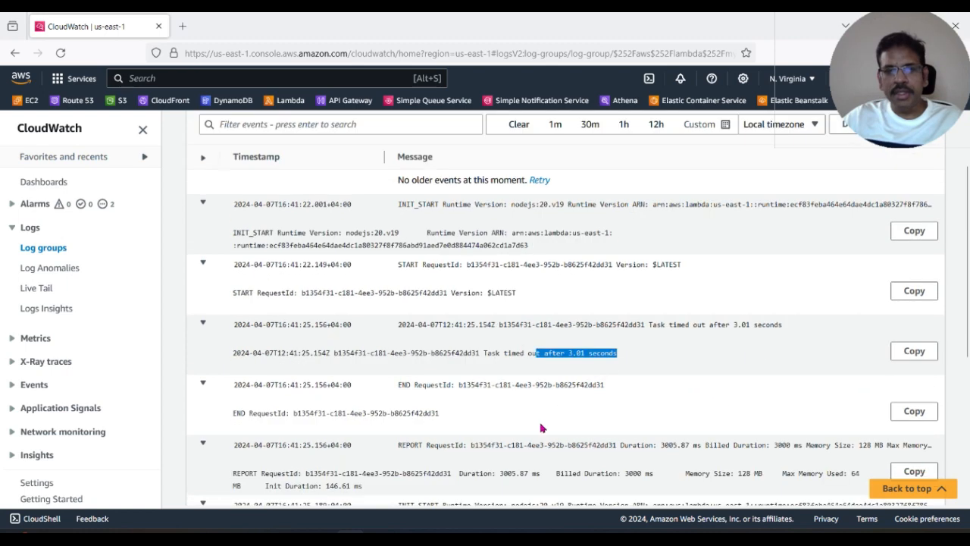
scroll(541, 427, "down", 2)
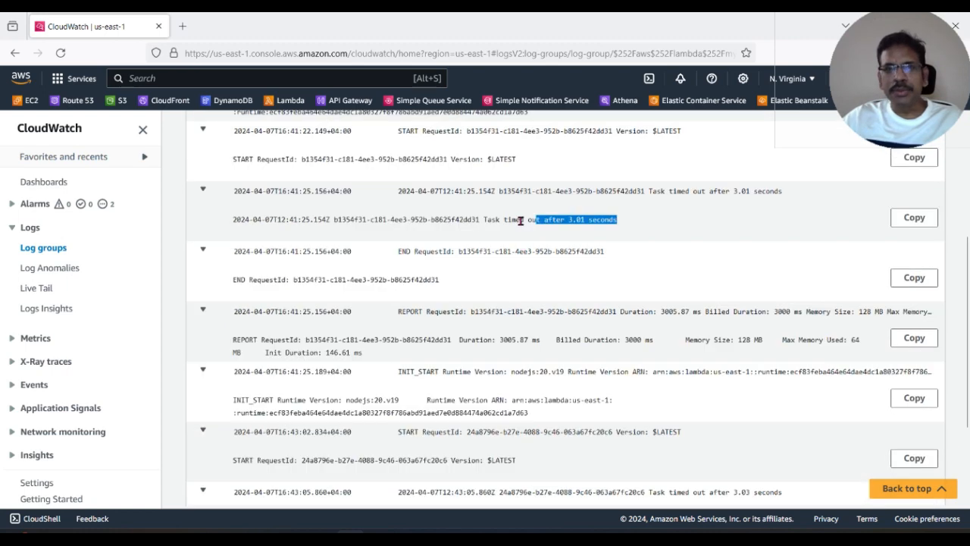
scroll(544, 470, "down", 2)
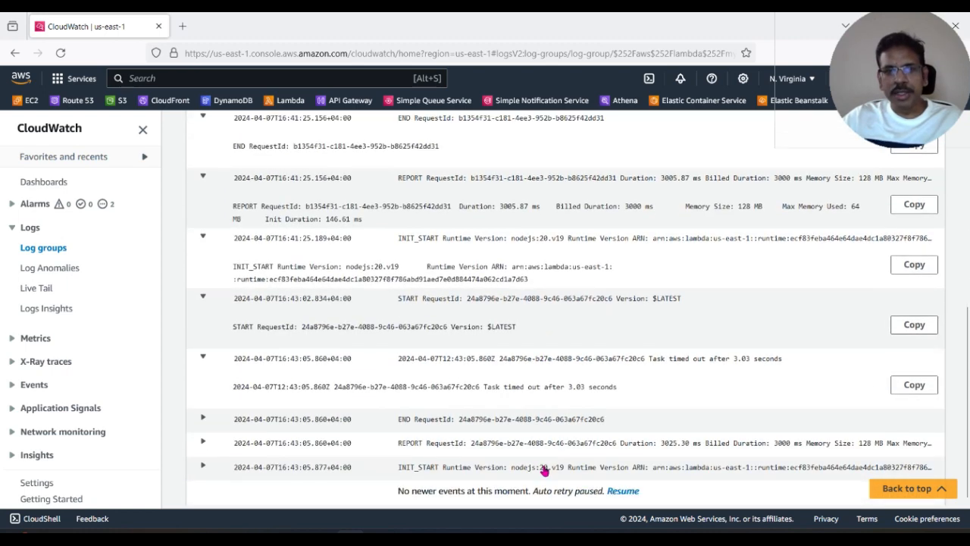
scroll(544, 470, "up", 2)
left_click_drag(484, 220, 614, 221)
scroll(520, 448, "down", 3)
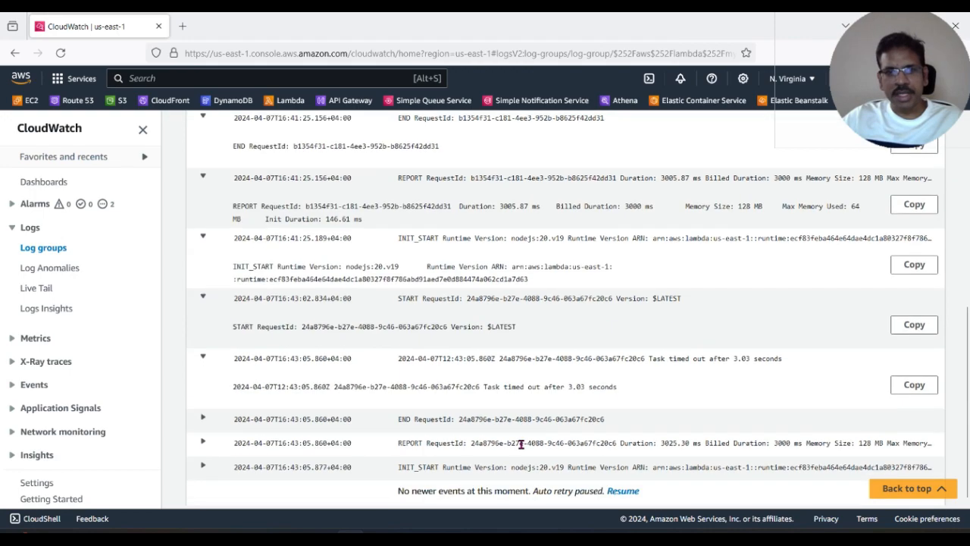
scroll(520, 443, "up", 6)
scroll(530, 413, "down", 2)
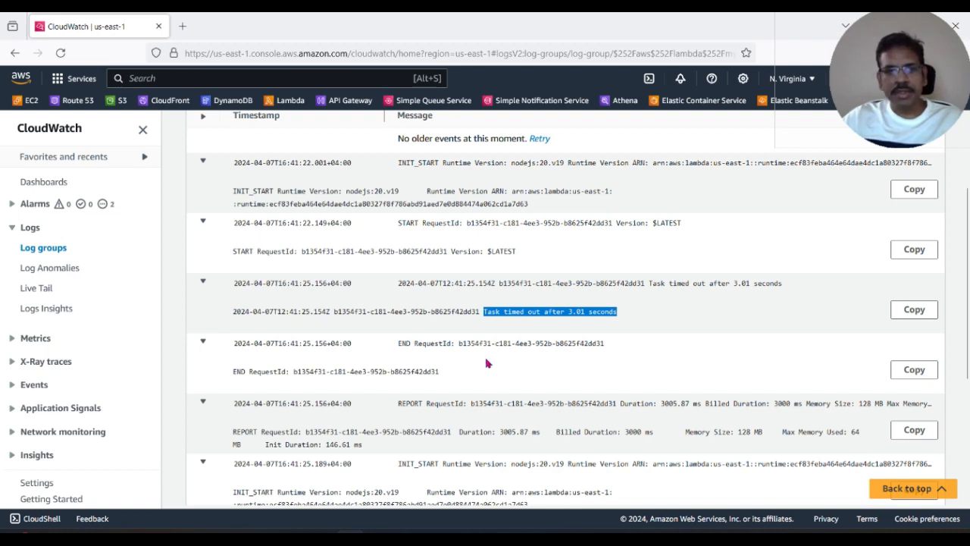
scroll(478, 428, "up", 2)
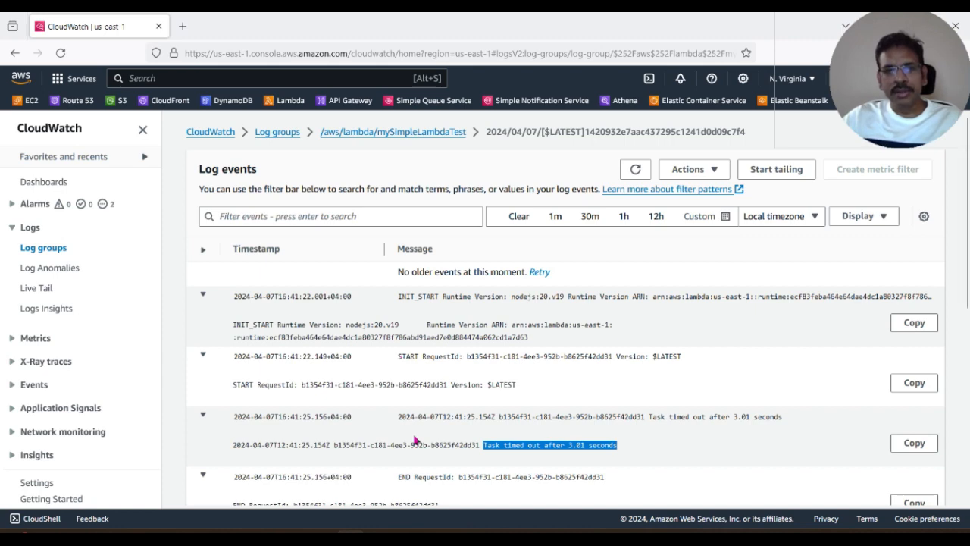
scroll(413, 451, "down", 2)
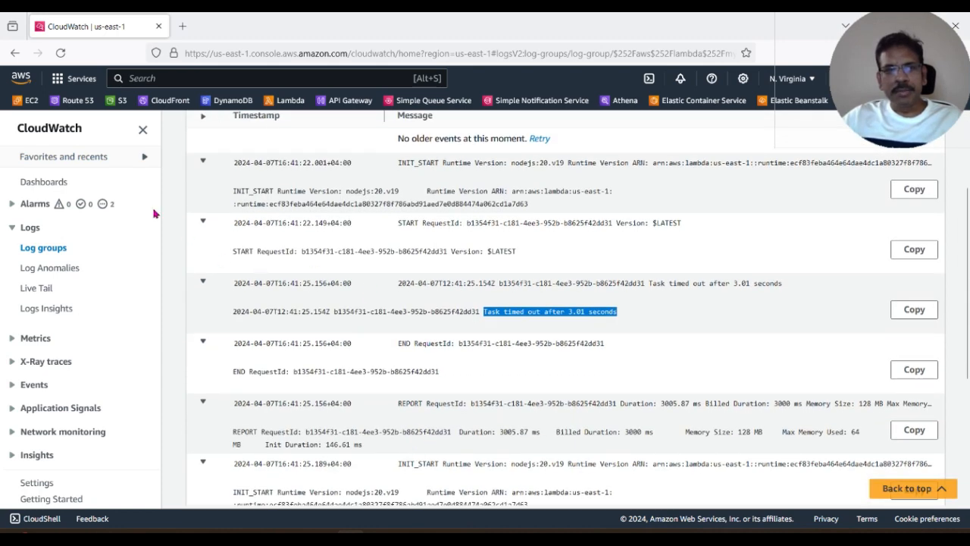
Step: Switch to Lambda and open the asynchronous invocation configuration of mySimpleLambdaTest to examine its event age, retry and dead-letter queue settings
left_click(290, 100)
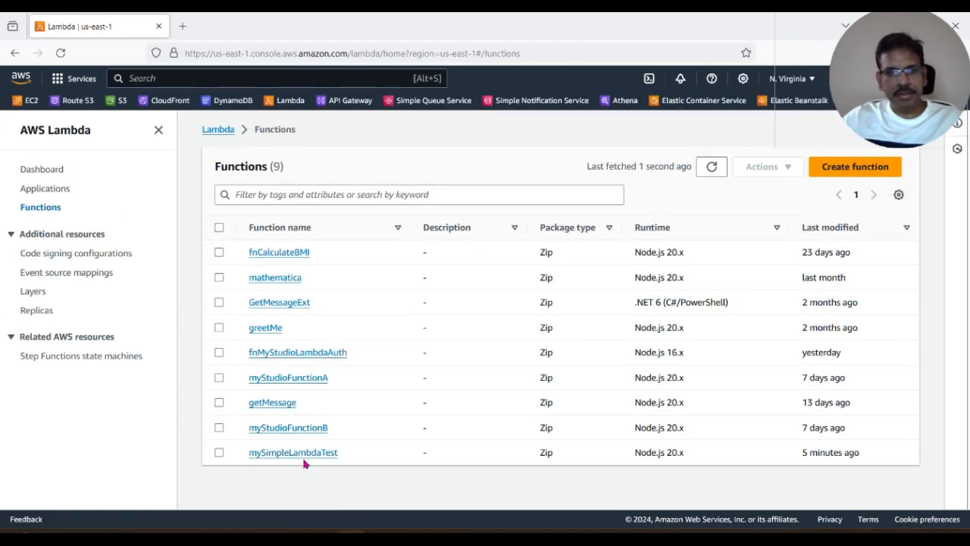
left_click(296, 453)
left_click(238, 460)
scroll(291, 454, "down", 3)
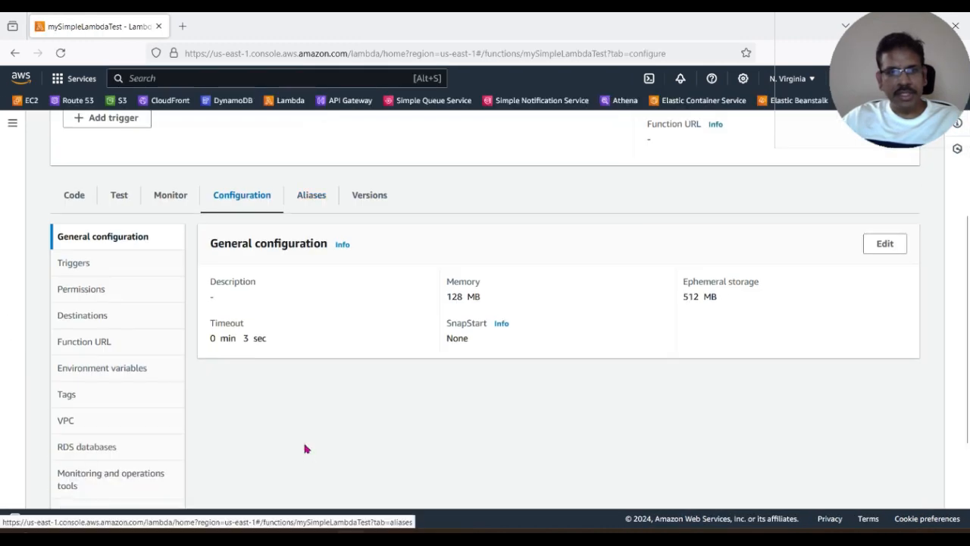
scroll(261, 378, "down", 2)
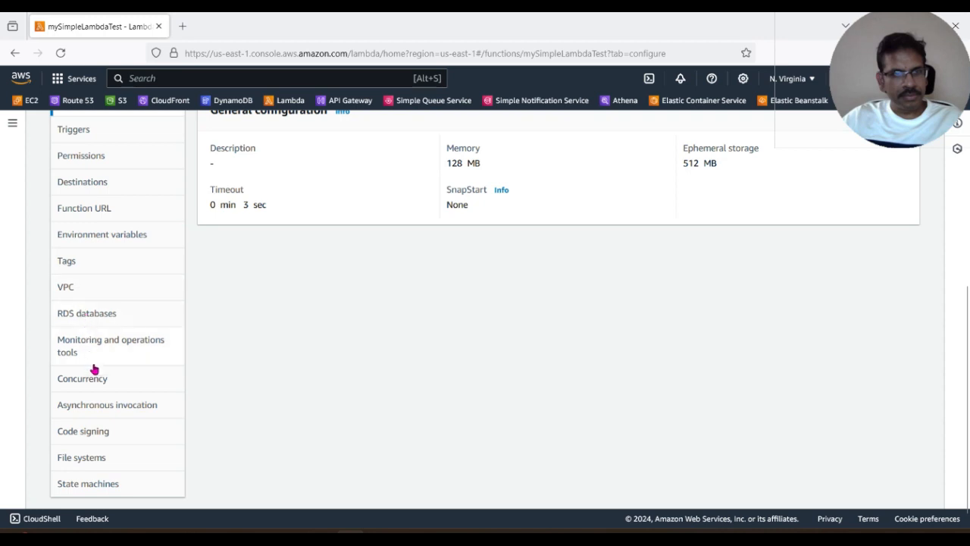
left_click(114, 409)
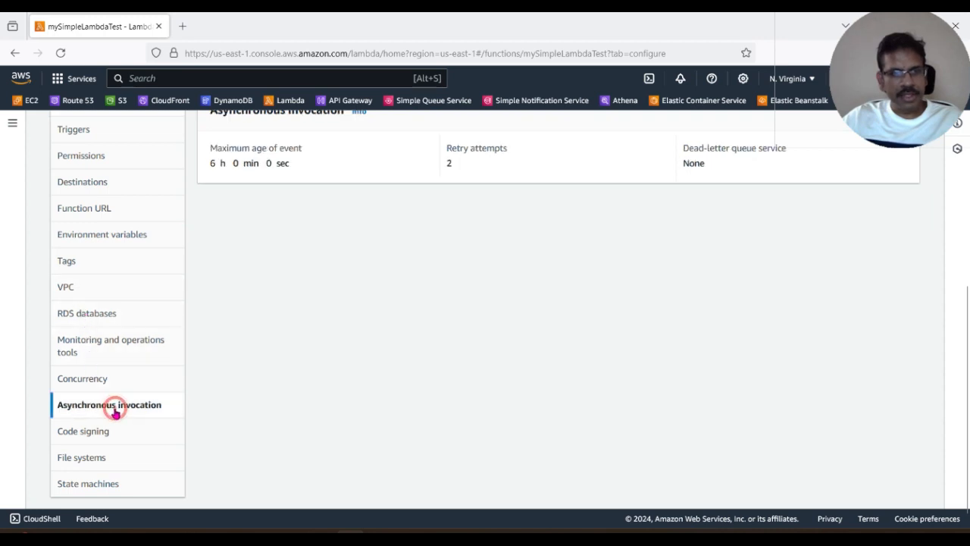
scroll(249, 420, "up", 3)
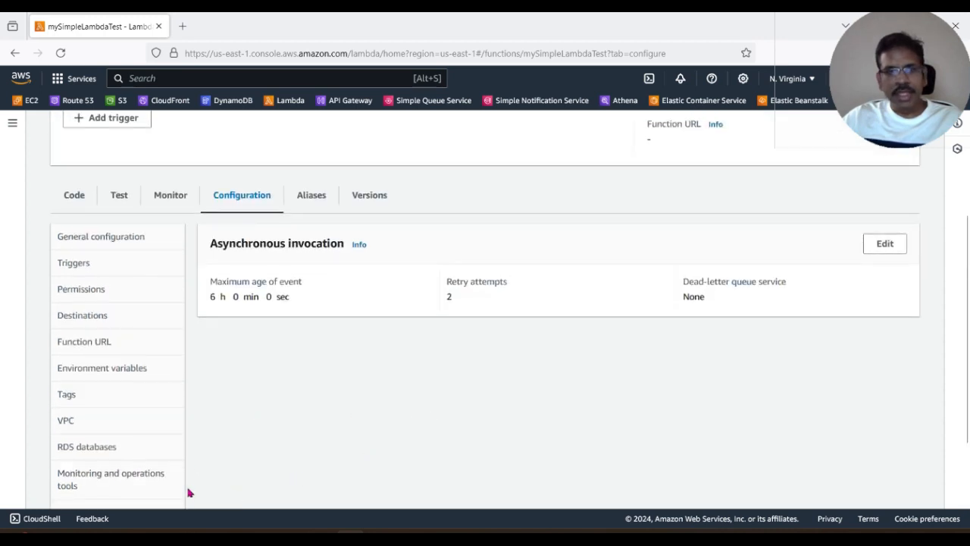
scroll(190, 493, "down", 2)
scroll(535, 375, "up", 2)
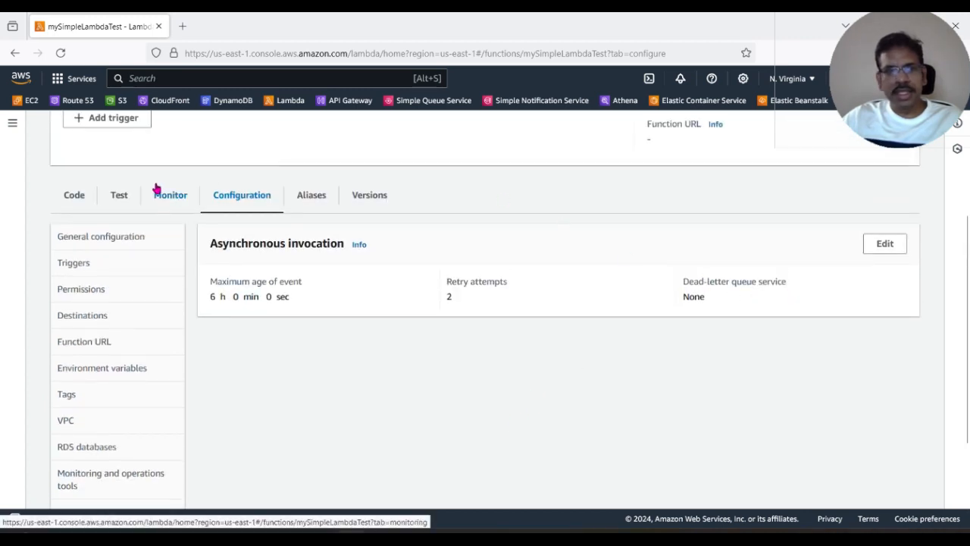
scroll(416, 369, "down", 1)
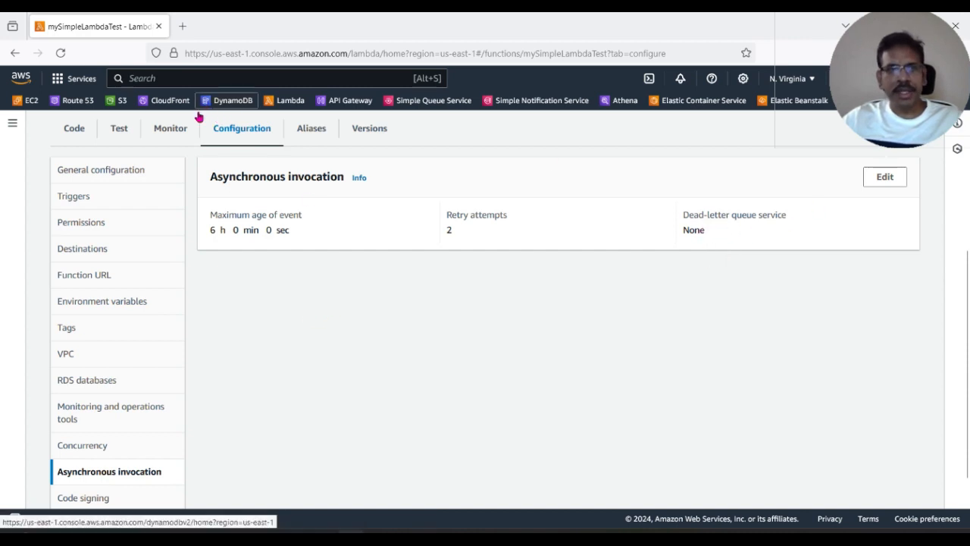
Step: Open Simple Queue Service in a new browser tab and start creating a queue
right_click(444, 107)
left_click(462, 115)
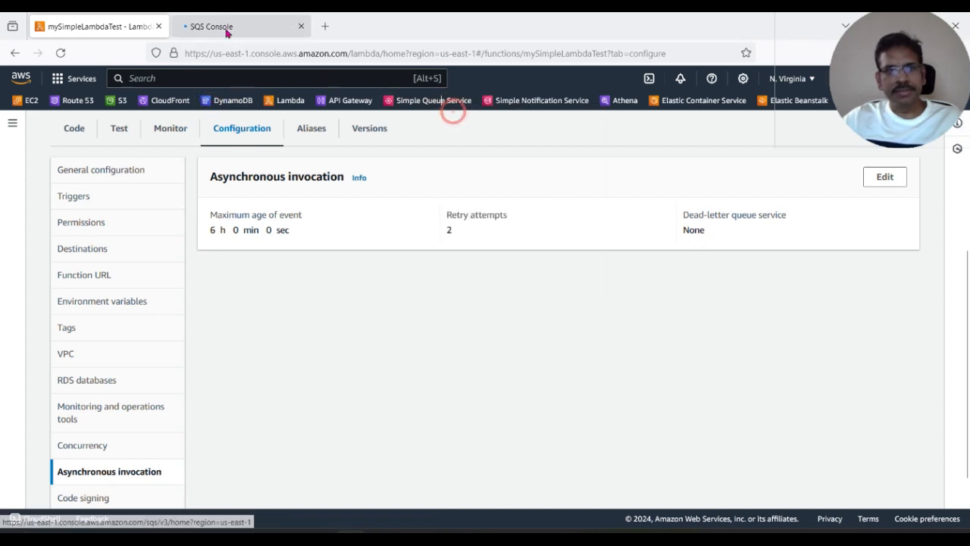
left_click(226, 27)
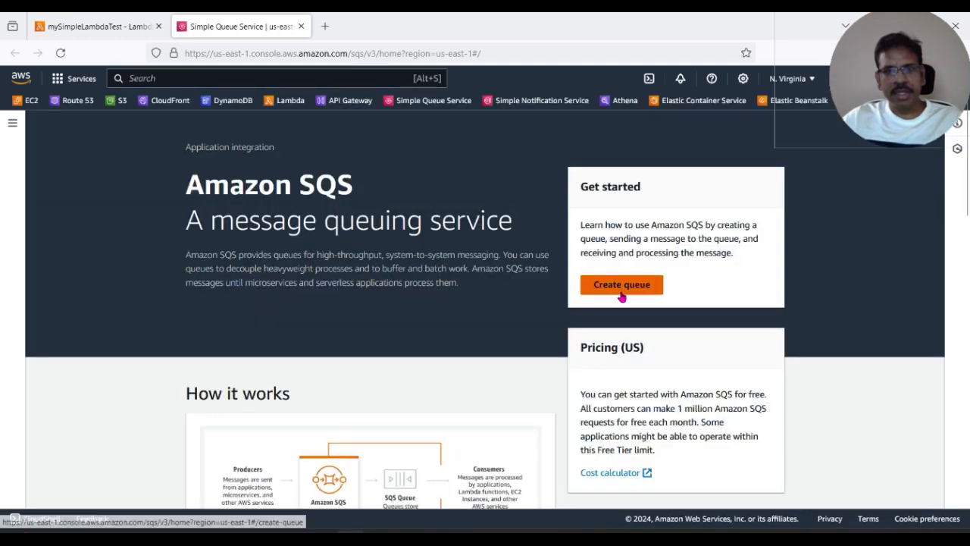
left_click(616, 286)
scroll(117, 394, "down", 2)
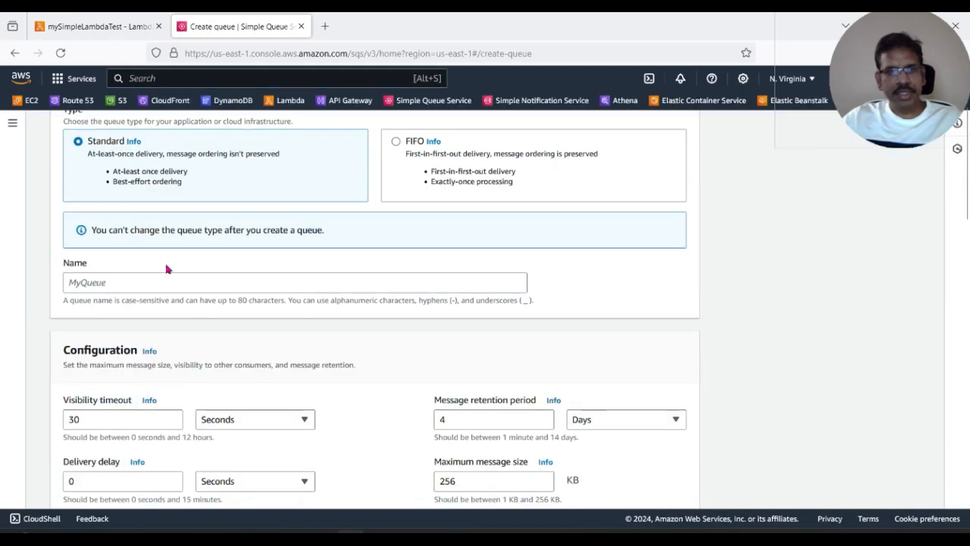
scroll(101, 217, "up", 3)
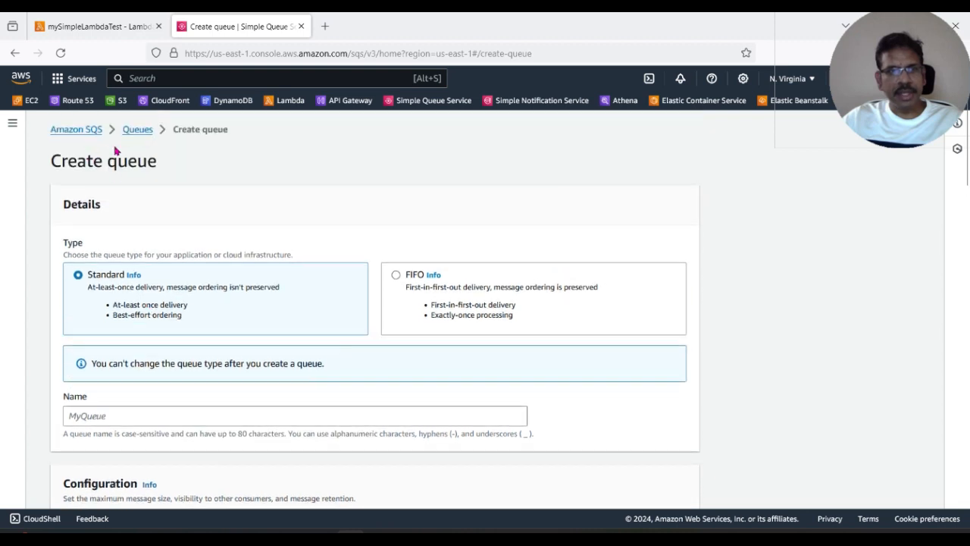
left_click_drag(57, 161, 157, 161)
Step: Name the standard queue MyDLQforSimpleLambda and create it with the default configuration, encryption and access policy
left_click(147, 417)
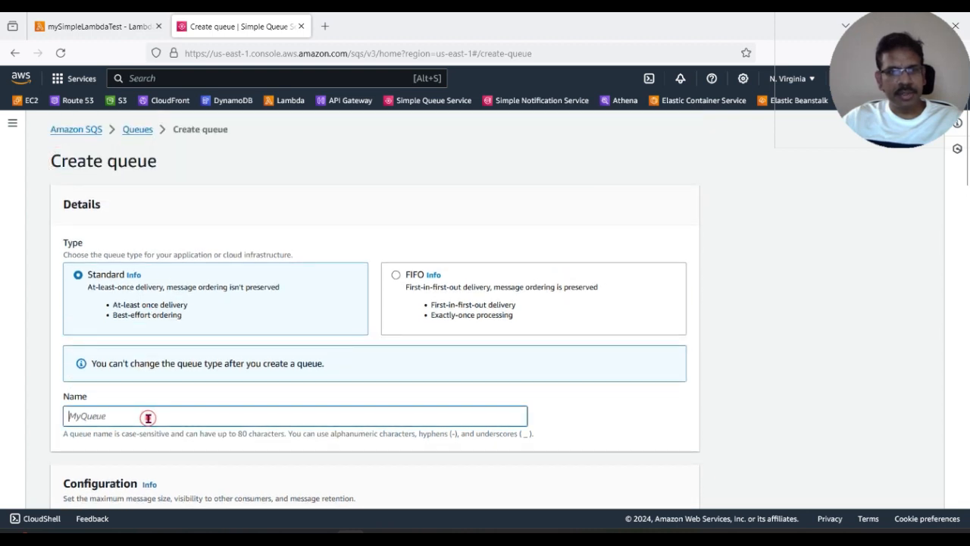
scroll(148, 419, "down", 2)
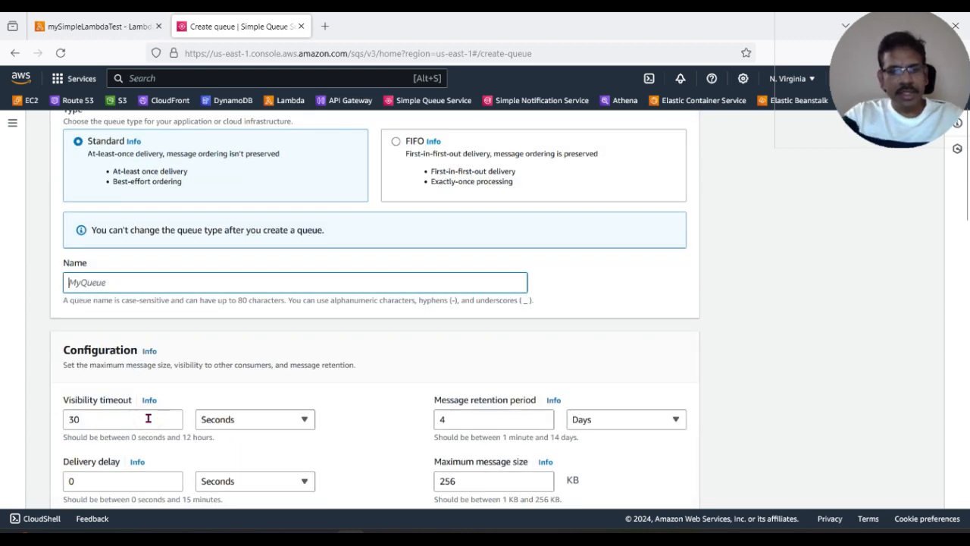
type("MyDLQforSimpleLambda")
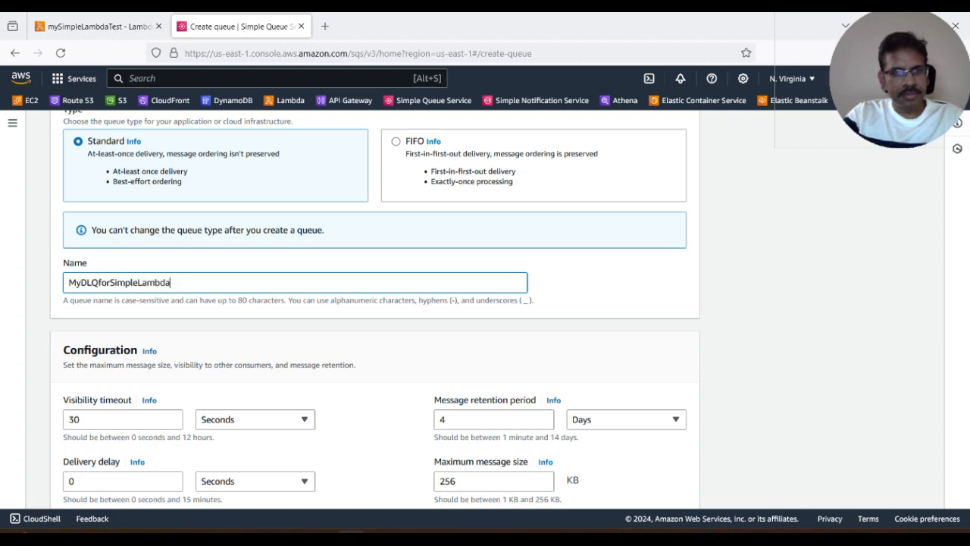
scroll(314, 405, "down", 5)
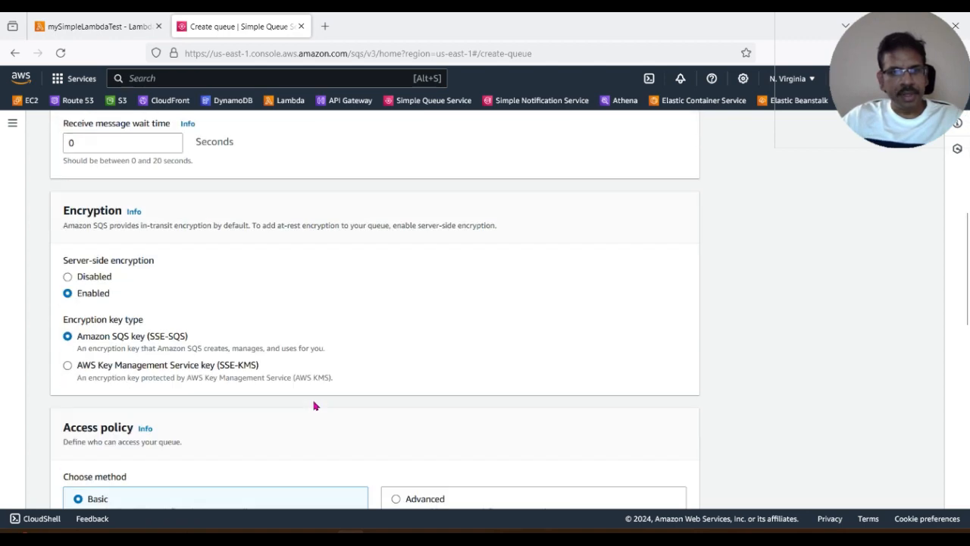
scroll(314, 405, "up", 3)
scroll(314, 405, "up", 3)
scroll(307, 429, "down", 10)
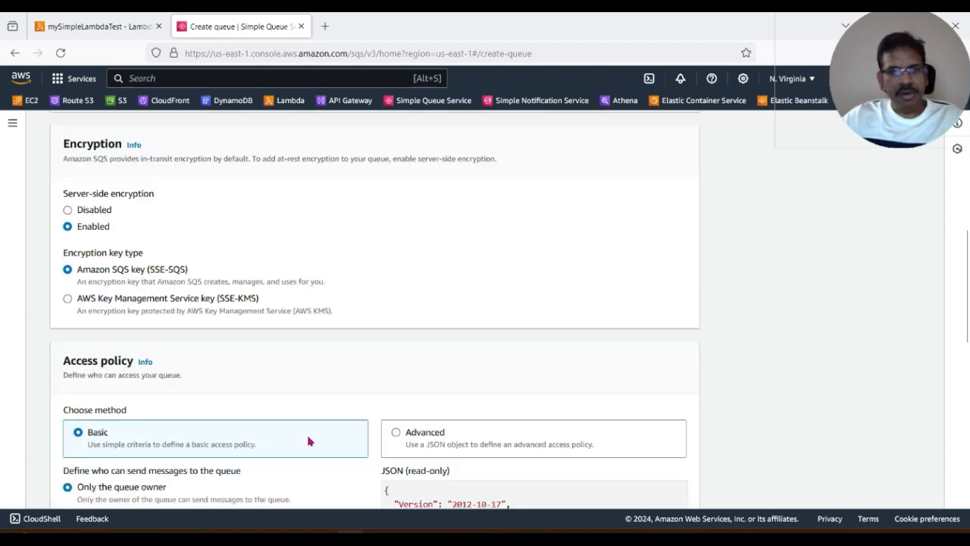
scroll(307, 440, "down", 5)
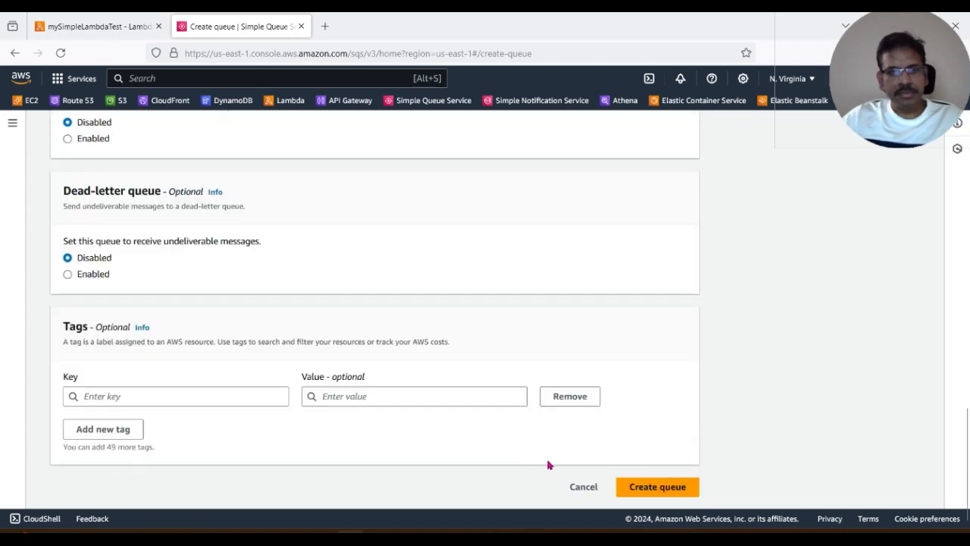
left_click(645, 487)
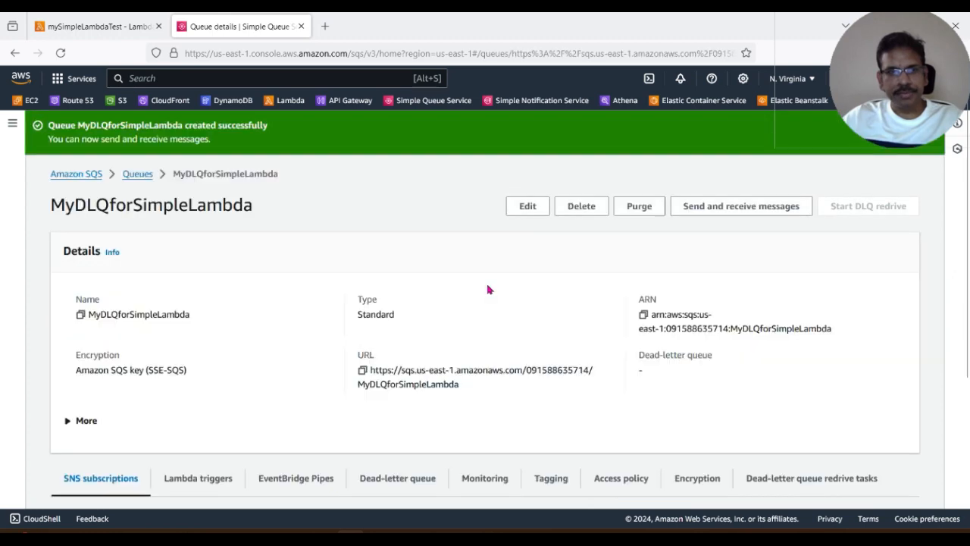
left_click_drag(49, 204, 280, 202)
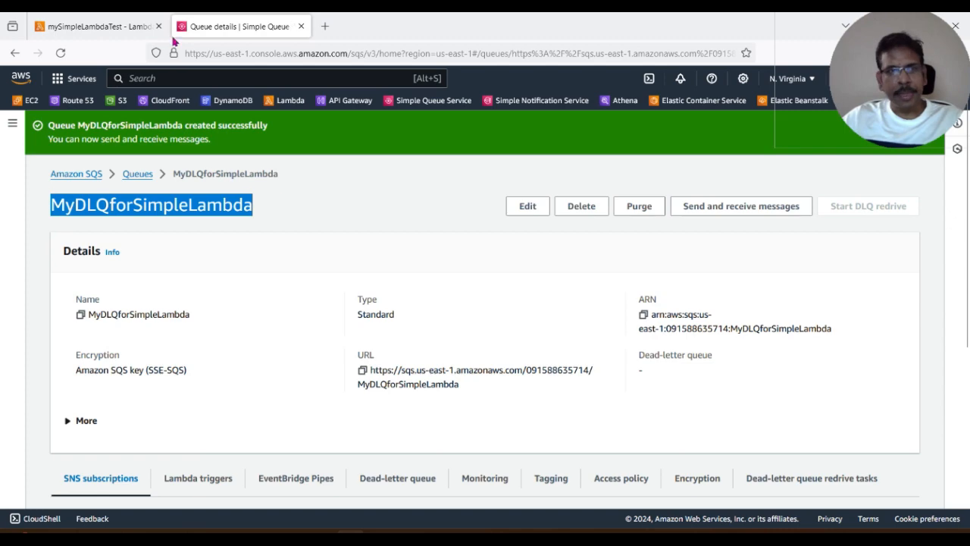
Step: Return to the mySimpleLambdaTest function in Lambda and review its overview and asynchronous invocation settings
left_click(114, 25)
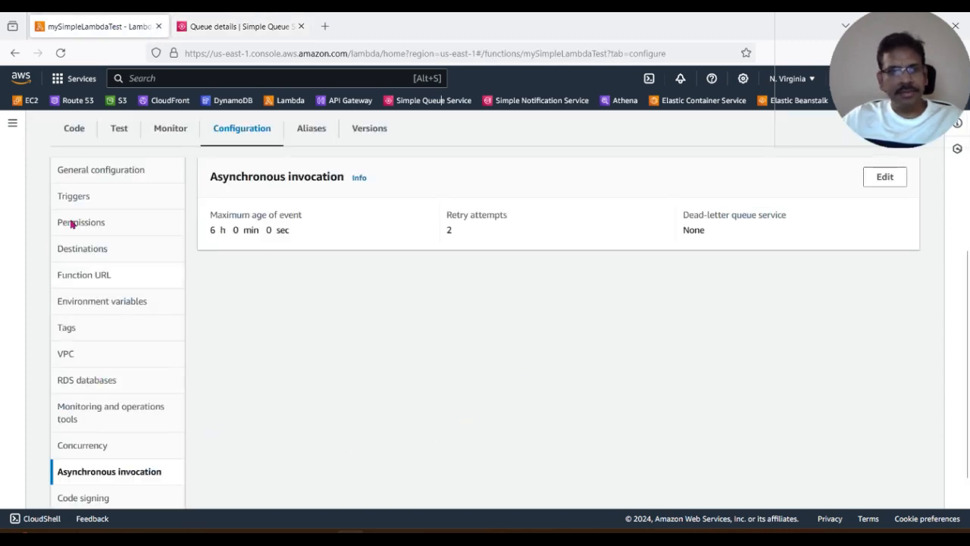
scroll(83, 273, "up", 5)
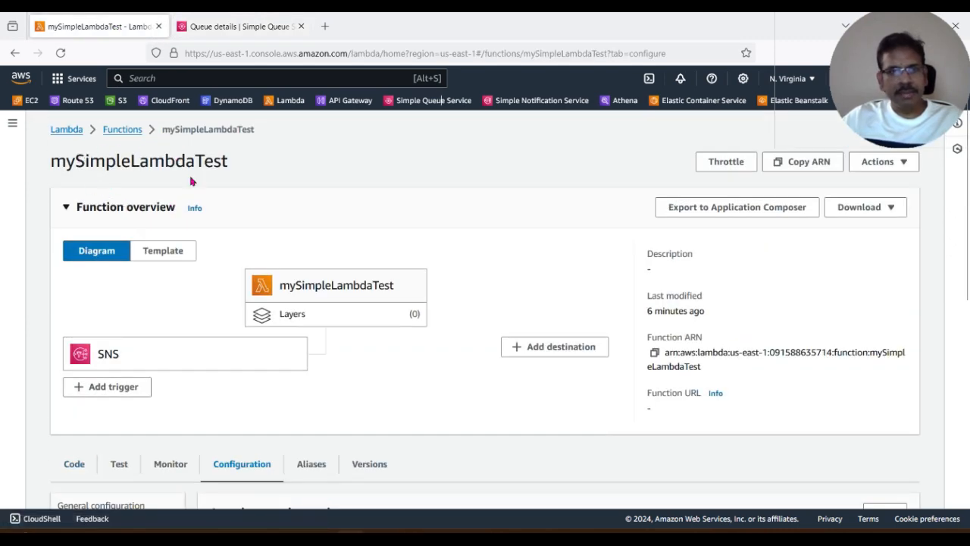
scroll(241, 368, "down", 4)
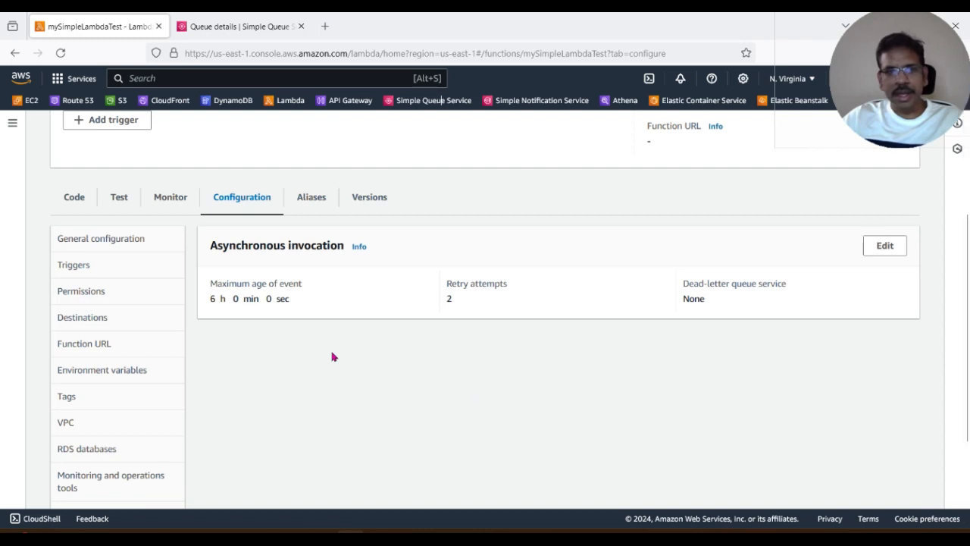
scroll(227, 387, "down", 2)
scroll(379, 423, "up", 3)
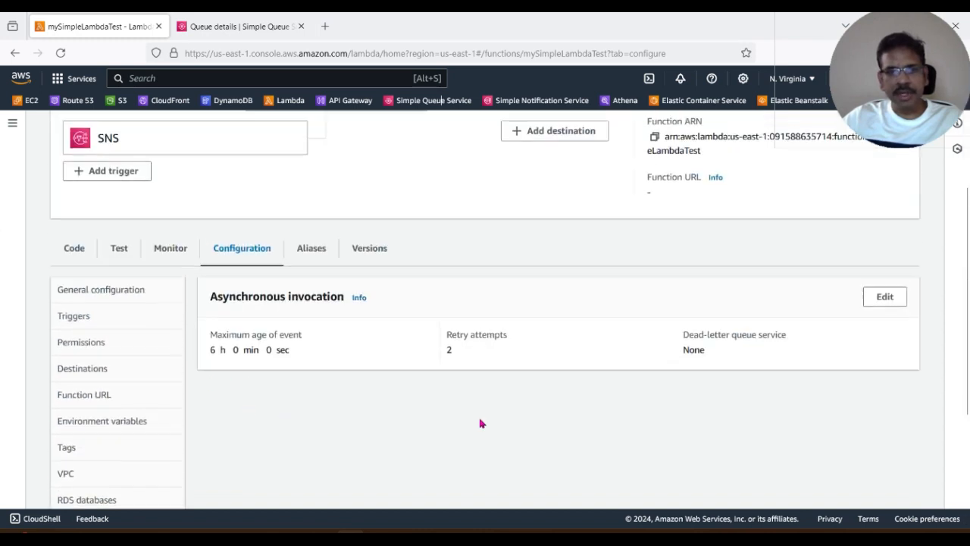
Step: Try to save Amazon SQS queue MyDLQforSimpleLambda as the dead-letter queue in the function's asynchronous configuration
left_click(884, 299)
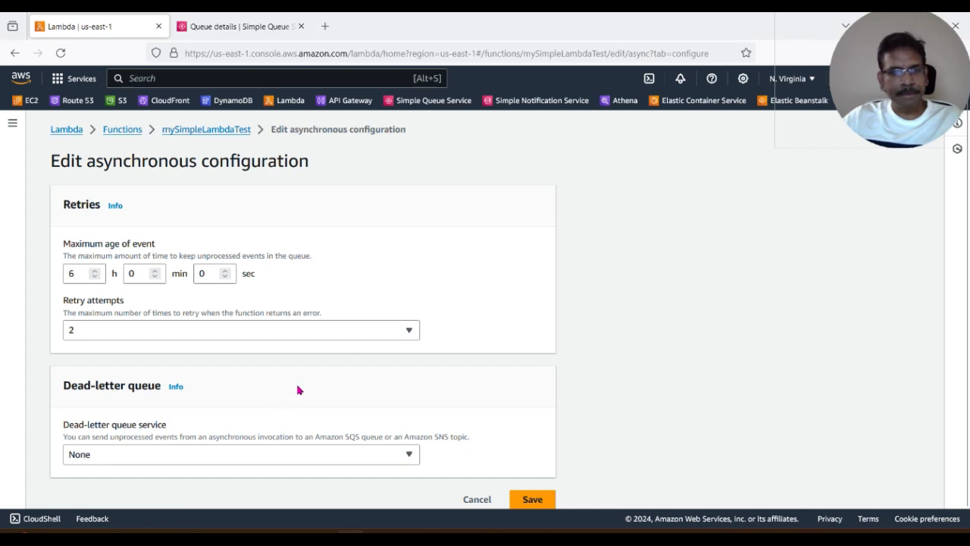
scroll(297, 390, "down", 1)
left_click(218, 445)
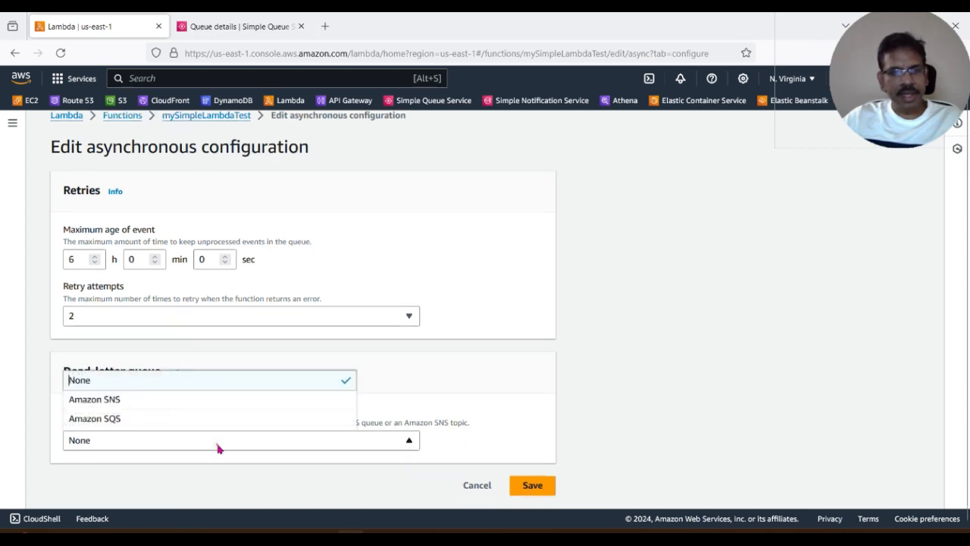
left_click(147, 418)
scroll(193, 427, "down", 1)
left_click(167, 440)
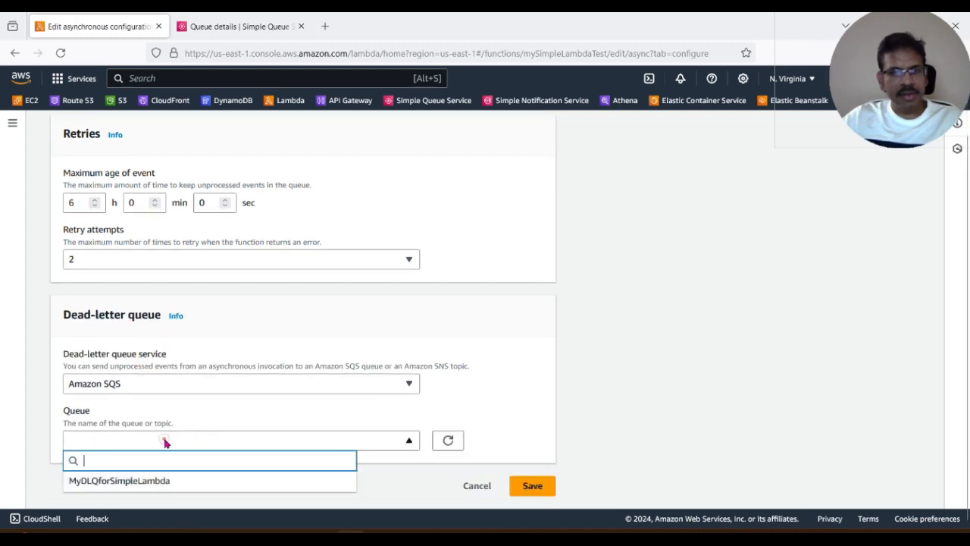
left_click(136, 482)
left_click(530, 488)
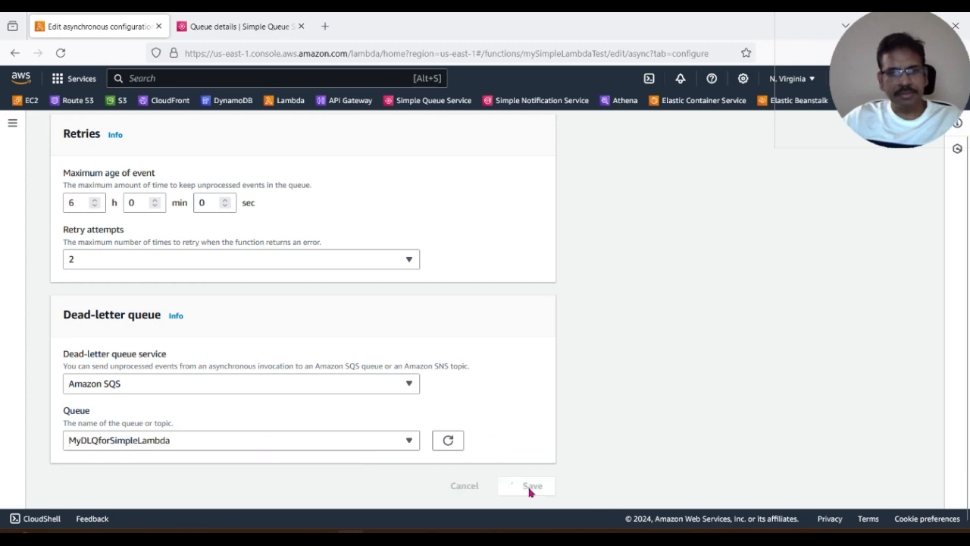
scroll(531, 494, "down", 2)
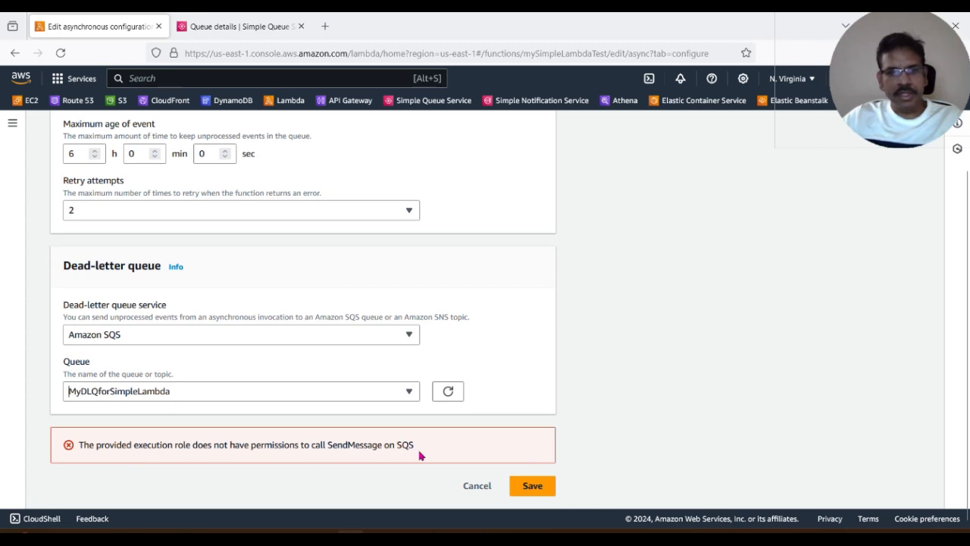
scroll(237, 383, "up", 3)
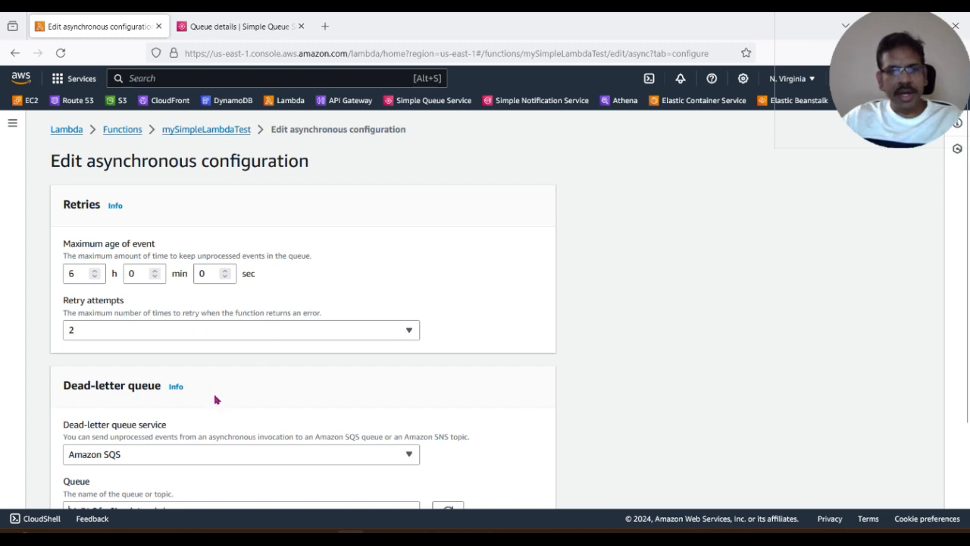
scroll(214, 400, "down", 3)
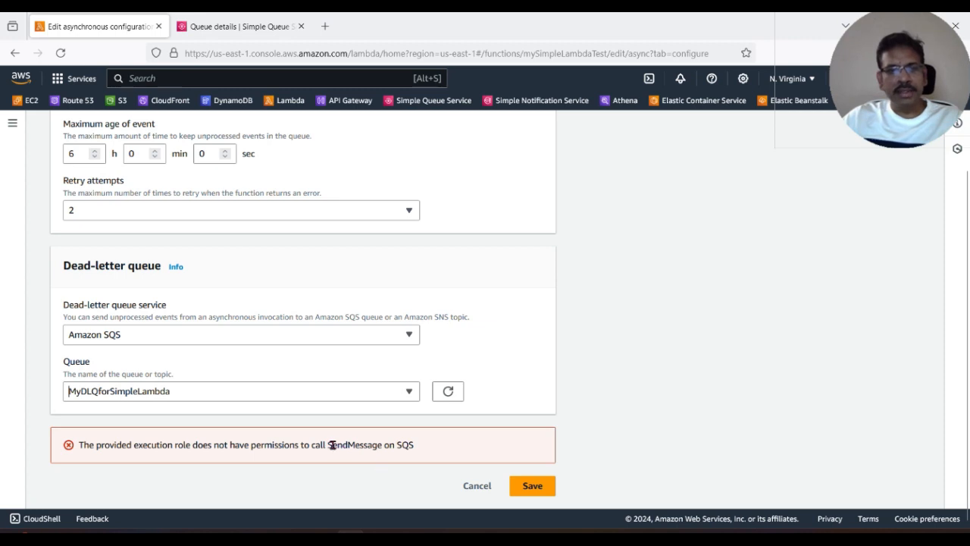
left_click_drag(327, 444, 382, 449)
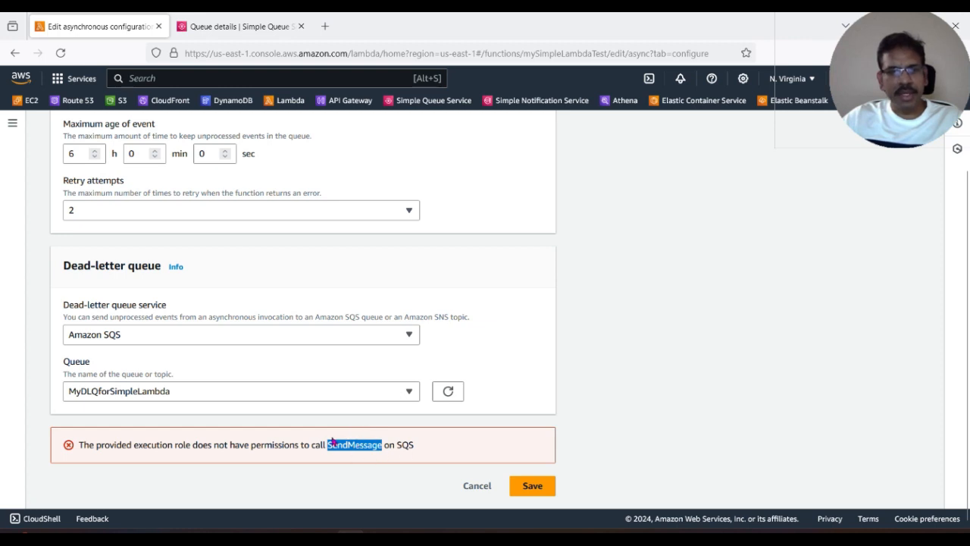
Step: Return to the mySimpleLambdaTest function, view its permissions configuration and open its execution role in IAM
scroll(338, 463, "up", 2)
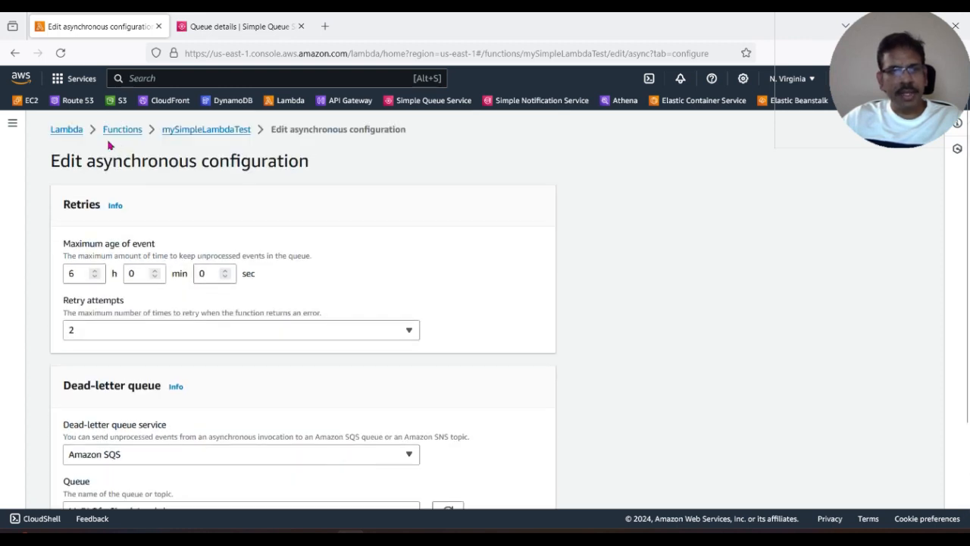
left_click(202, 131)
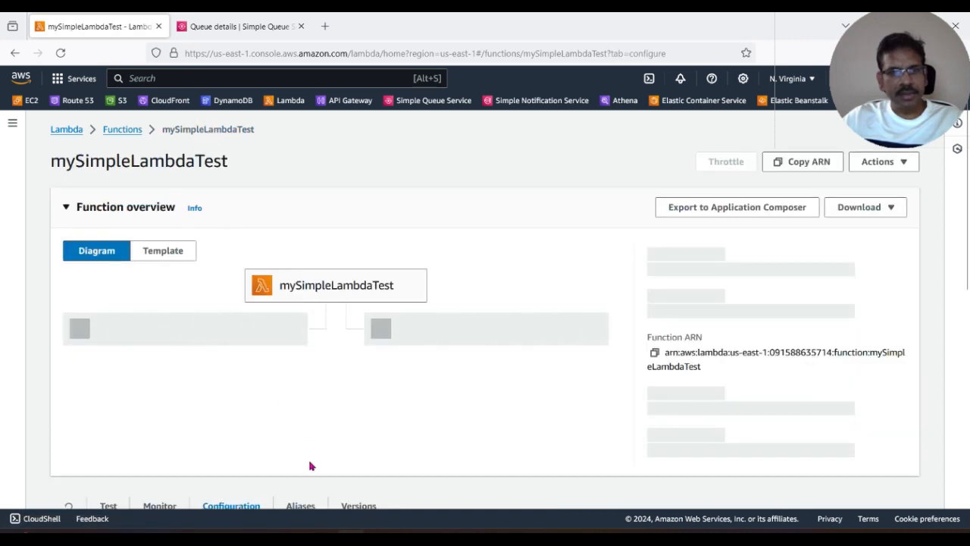
scroll(310, 464, "down", 3)
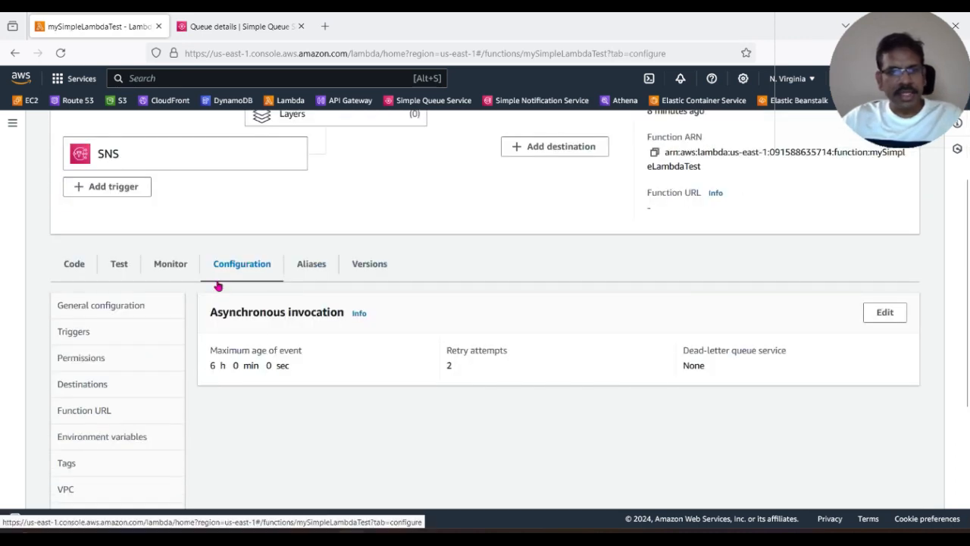
scroll(162, 428, "down", 1)
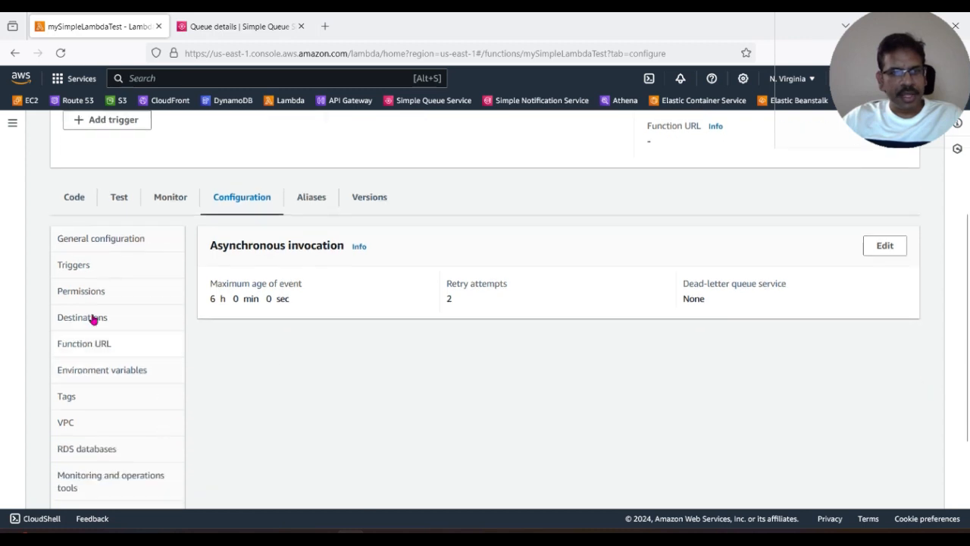
left_click(83, 293)
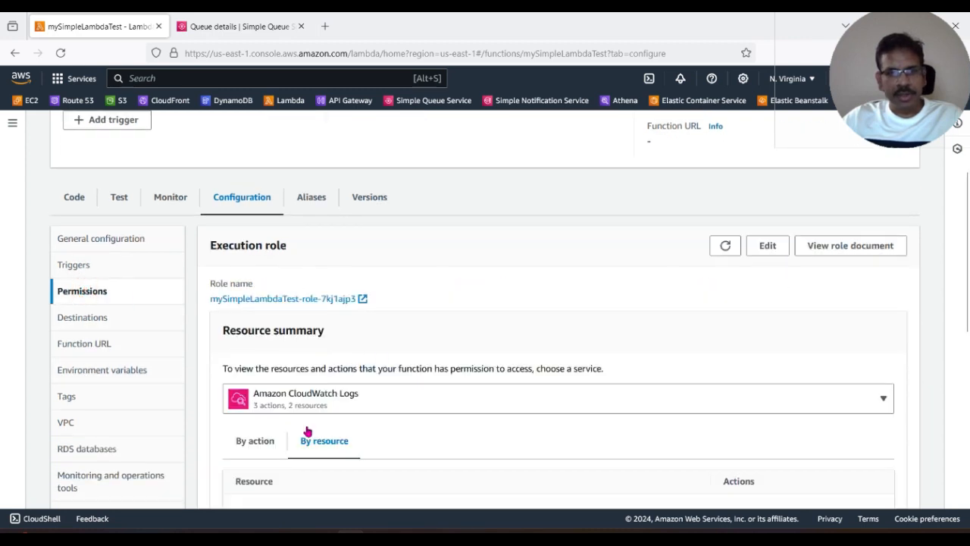
scroll(307, 432, "down", 2)
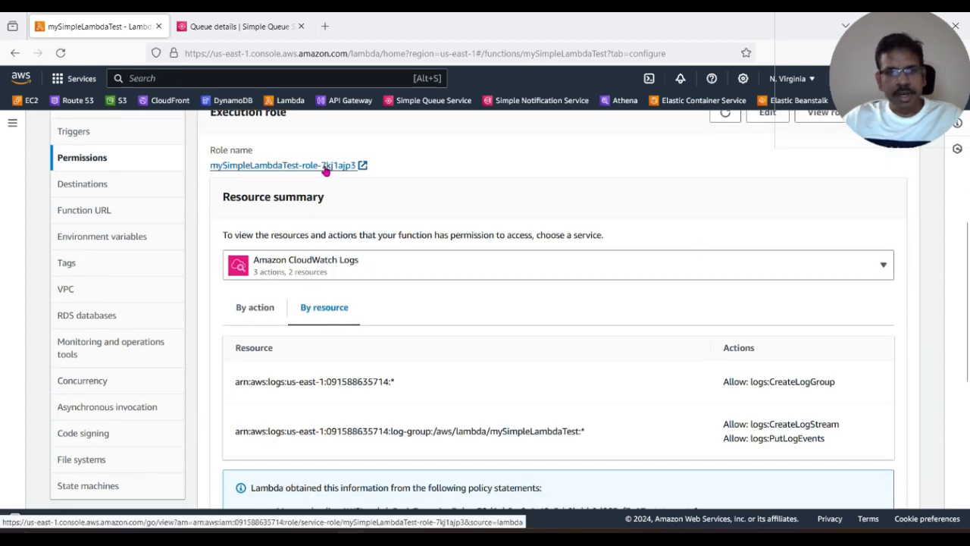
left_click(362, 166)
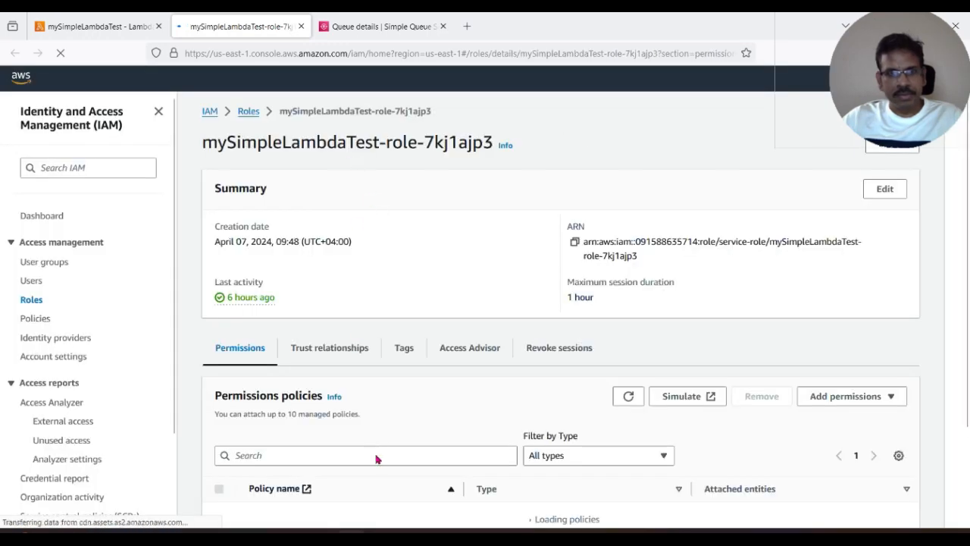
Step: Start an inline policy for the Lambda execution role and choose SQS as its service
scroll(449, 449, "down", 3)
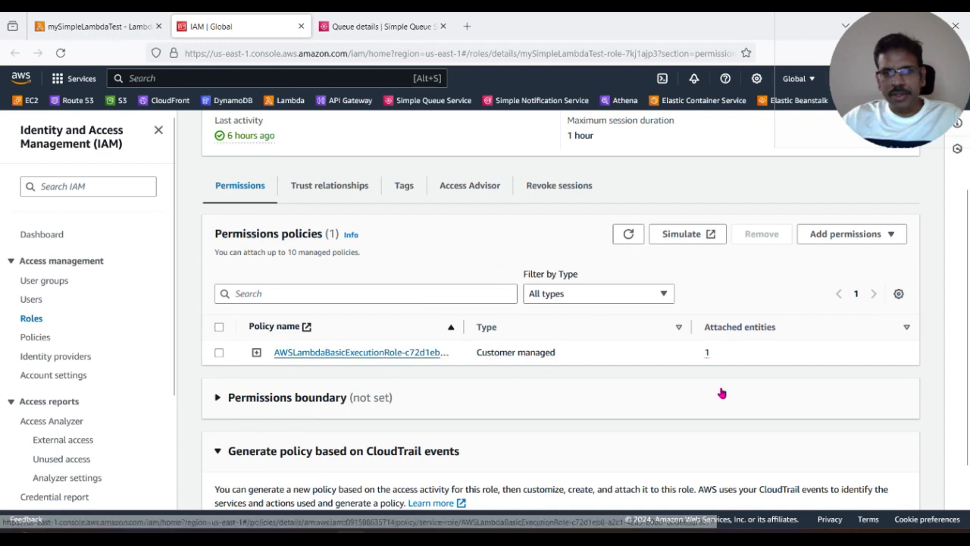
left_click(890, 240)
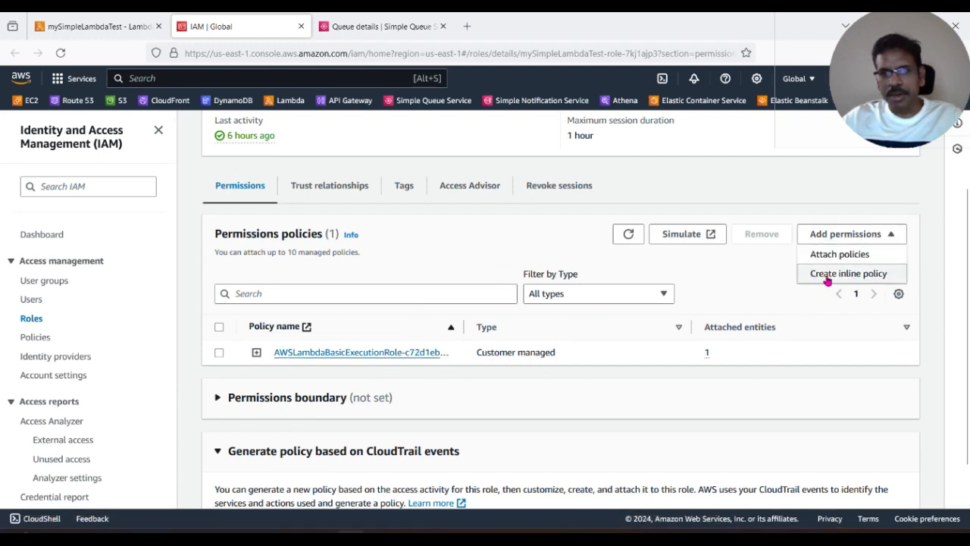
left_click(850, 278)
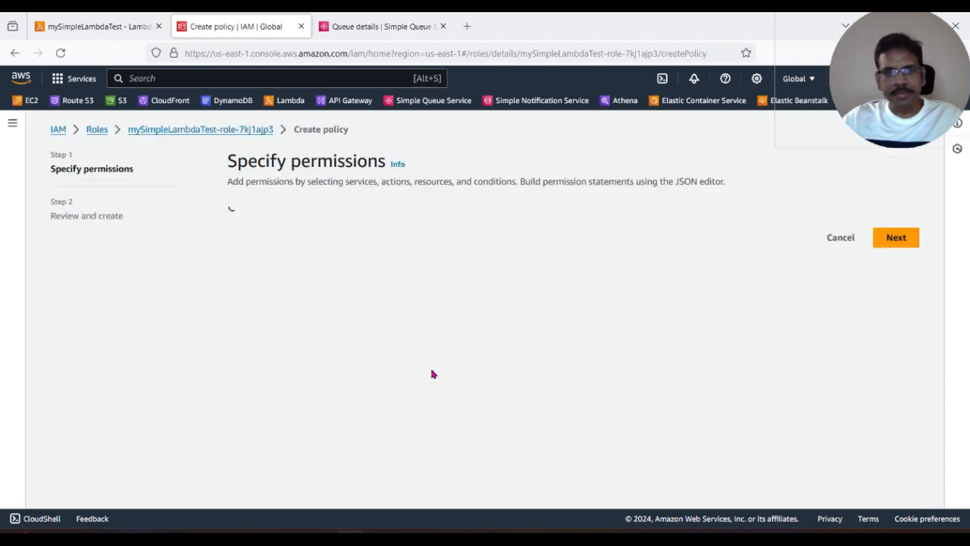
left_click(322, 341)
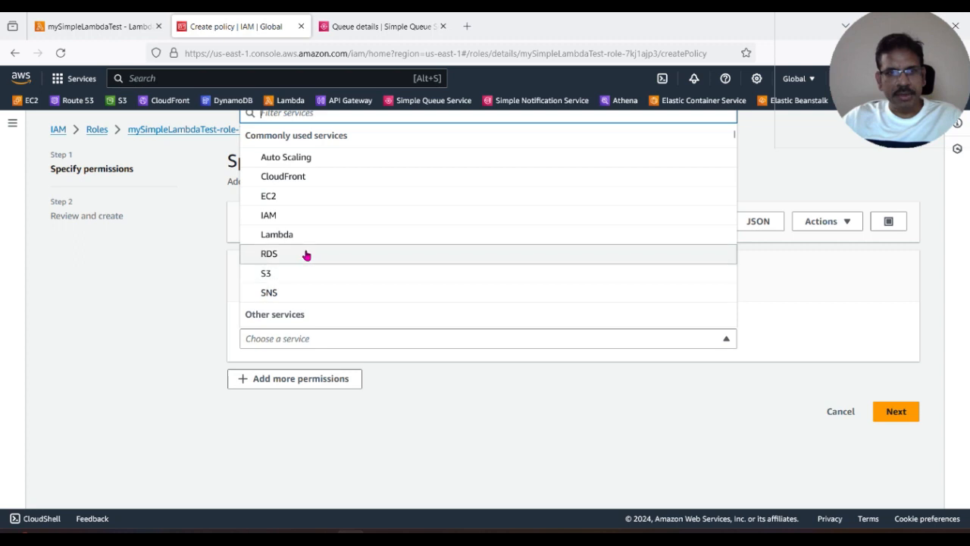
type("sq")
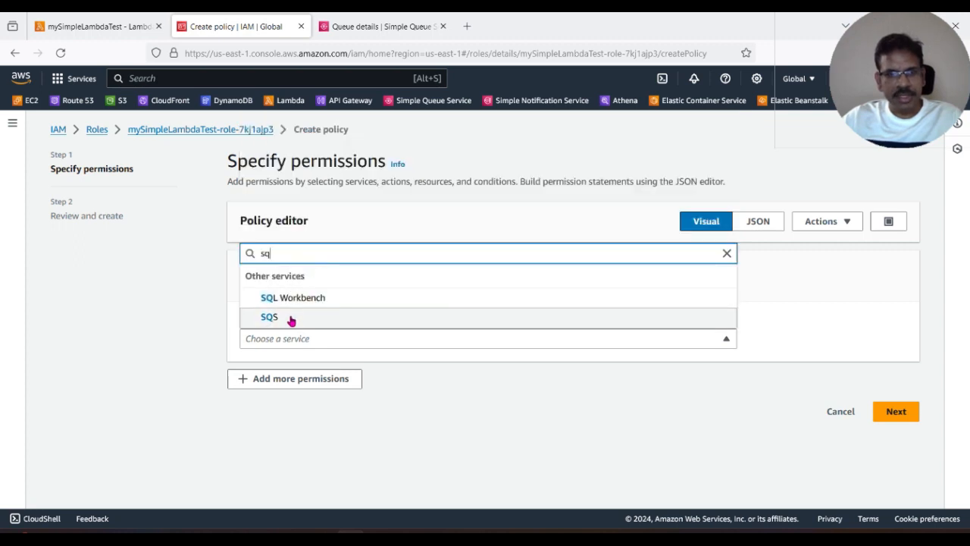
left_click(290, 318)
Step: Allow the SendMessage write action in the policy's SQS permissions
scroll(336, 433, "down", 2)
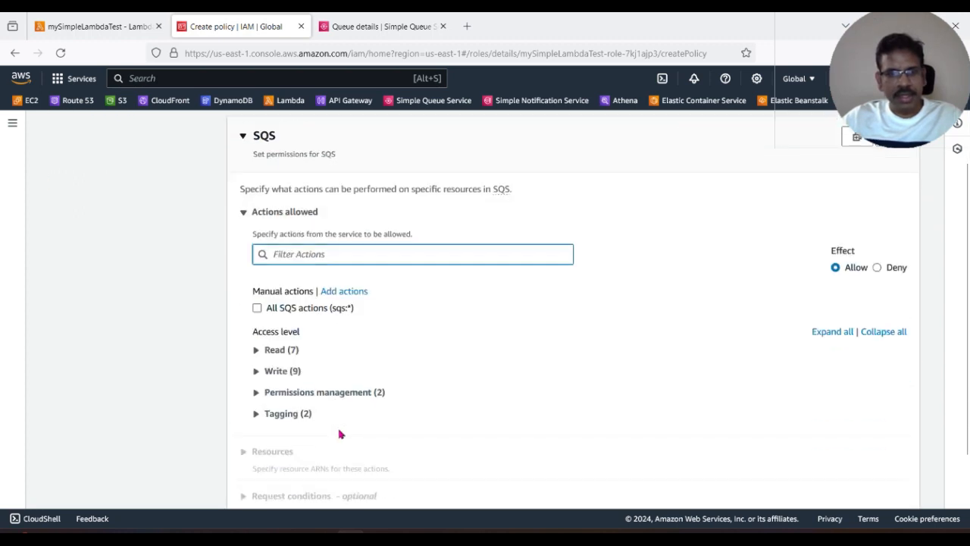
left_click(254, 371)
scroll(626, 366, "down", 2)
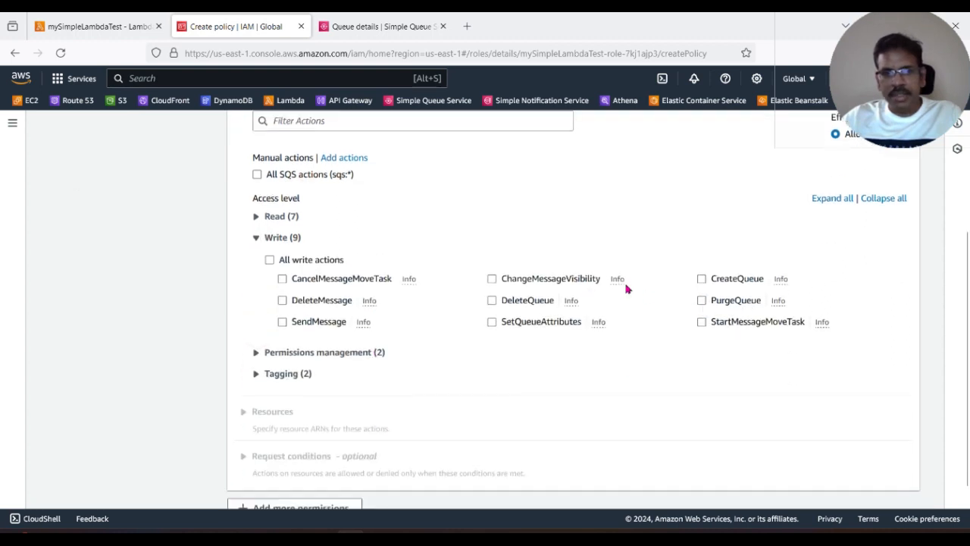
left_click(283, 323)
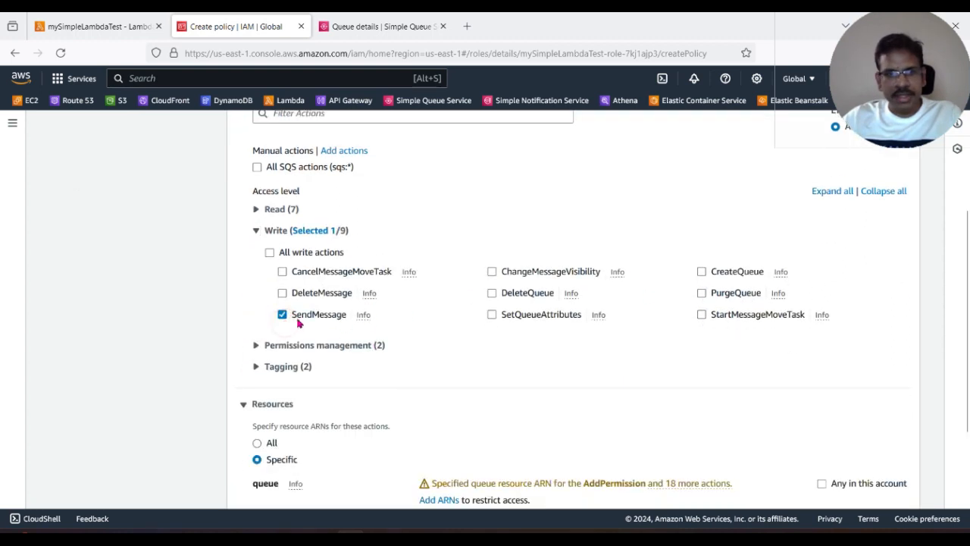
Step: Copy the ARN of MyDLQforSimpleLambda from its queue details in Simple Queue Service
scroll(417, 399, "down", 3)
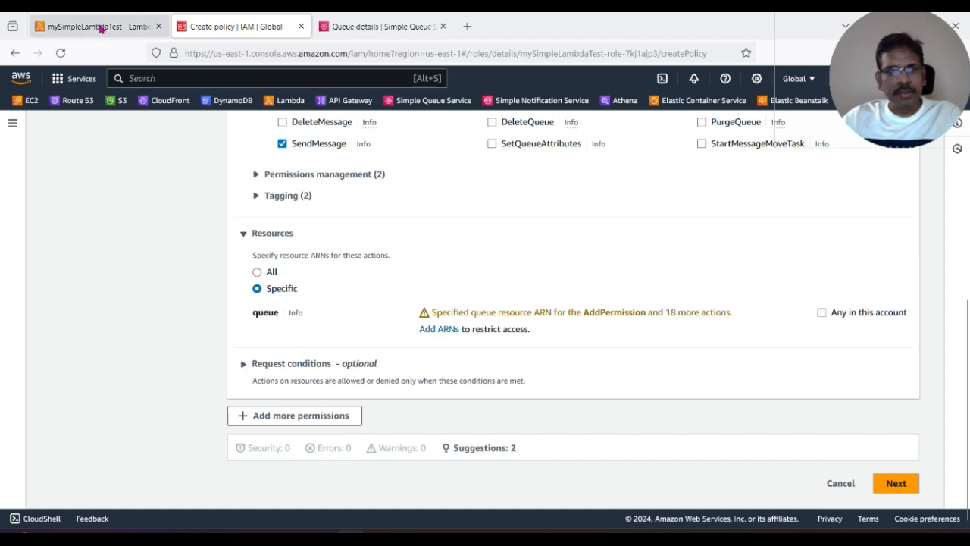
left_click(345, 25)
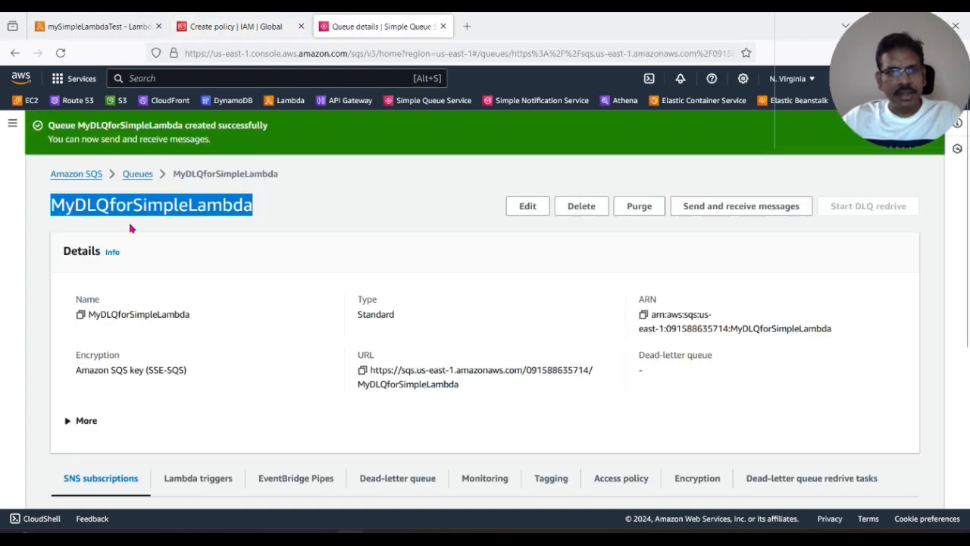
left_click(285, 207)
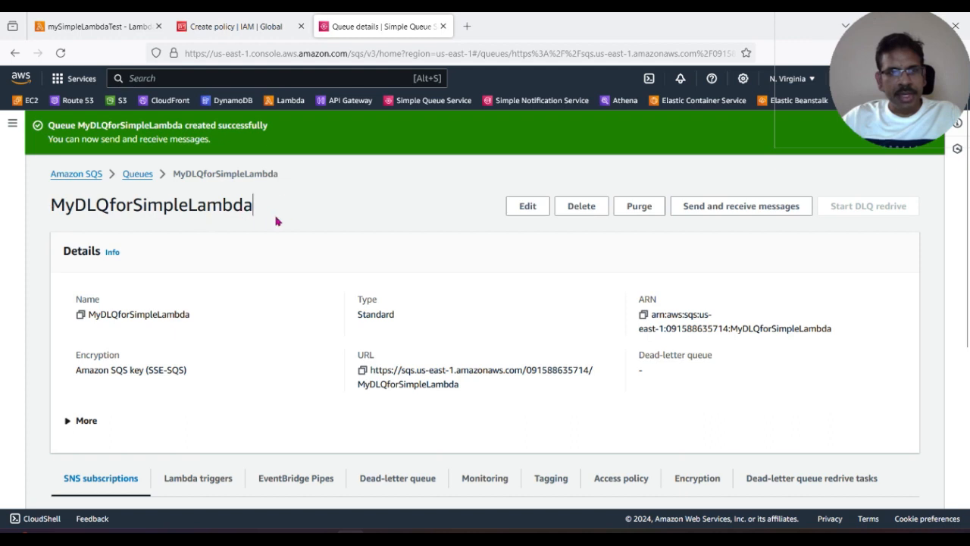
left_click(643, 314)
Step: Back in the IAM policy editor, restrict the SQS permission to the MyDLQforSimpleLambda queue by adding its copied ARN
left_click(237, 28)
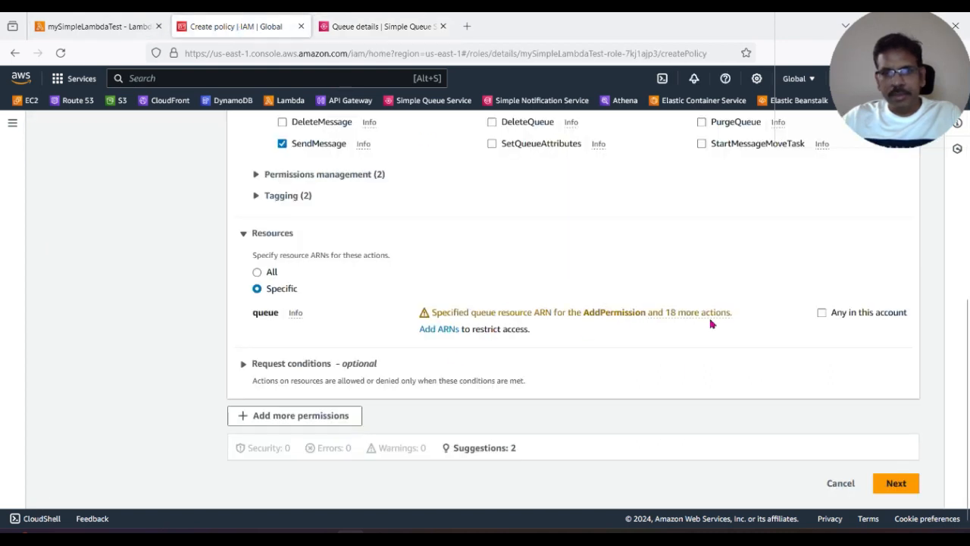
scroll(406, 358, "up", 4)
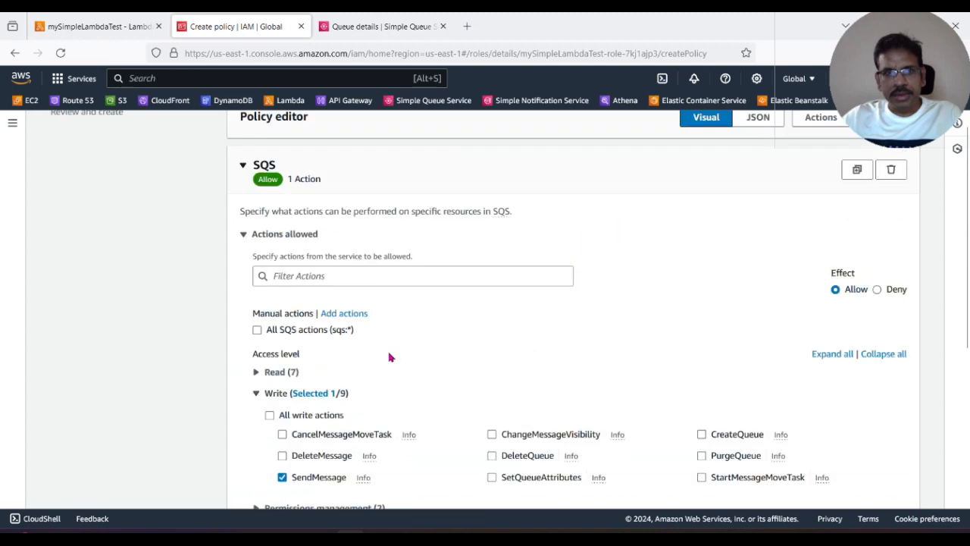
scroll(422, 412, "down", 3)
scroll(447, 458, "down", 1)
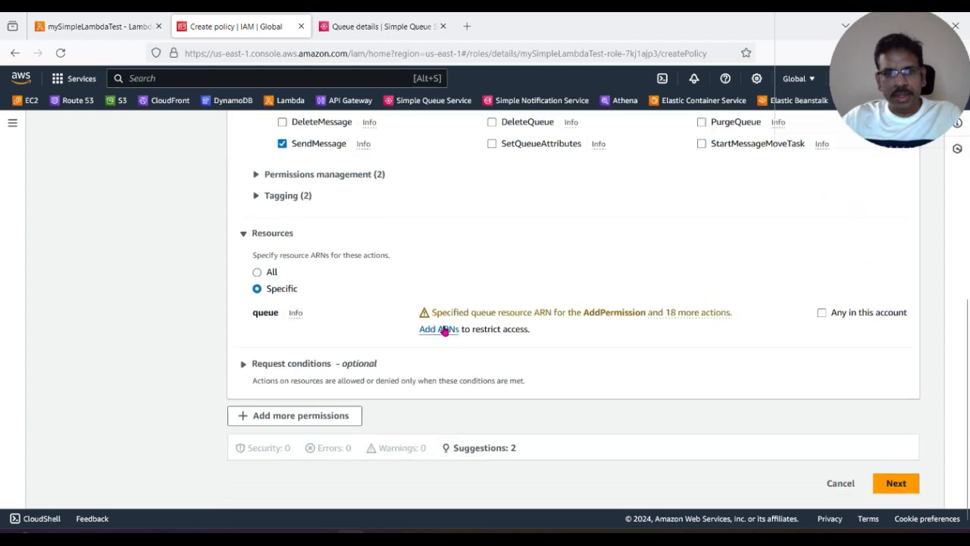
left_click(446, 332)
left_click(393, 383)
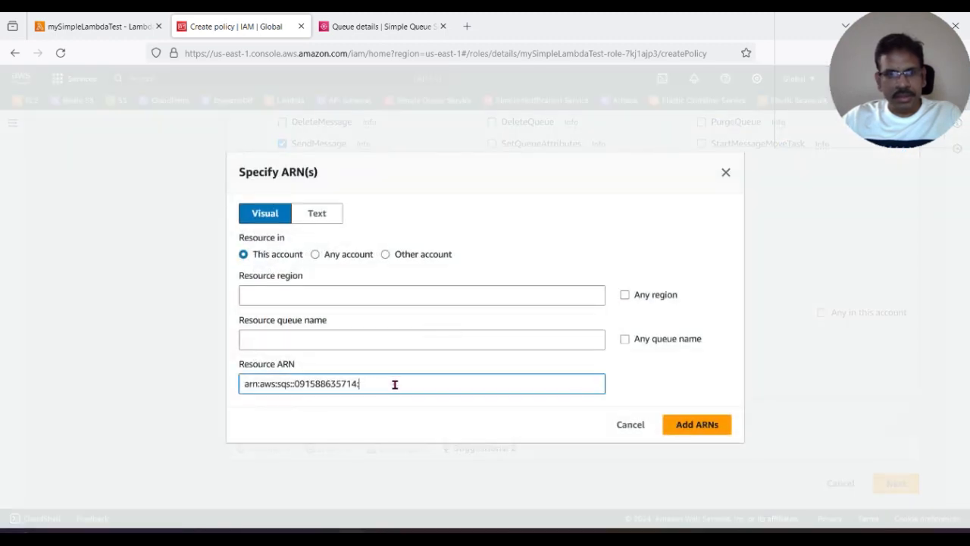
triple_click(393, 383)
key("ctrl+v")
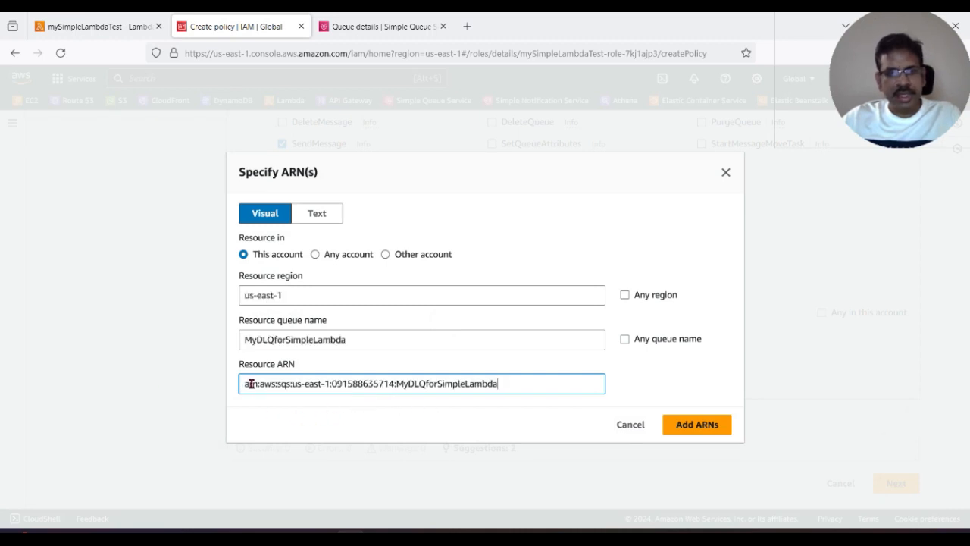
left_click(697, 424)
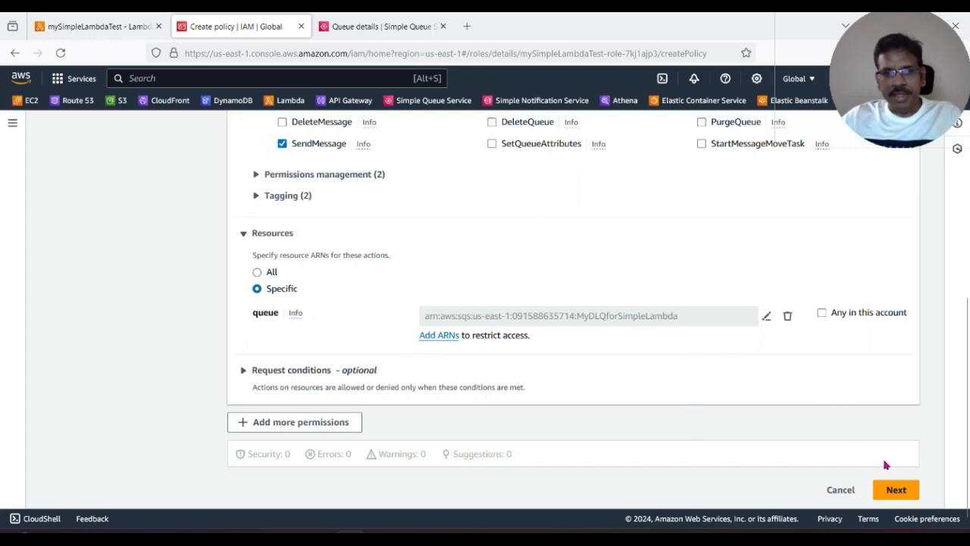
Step: Proceed to the policy review, name the inline policy testSQS and create it
left_click(894, 490)
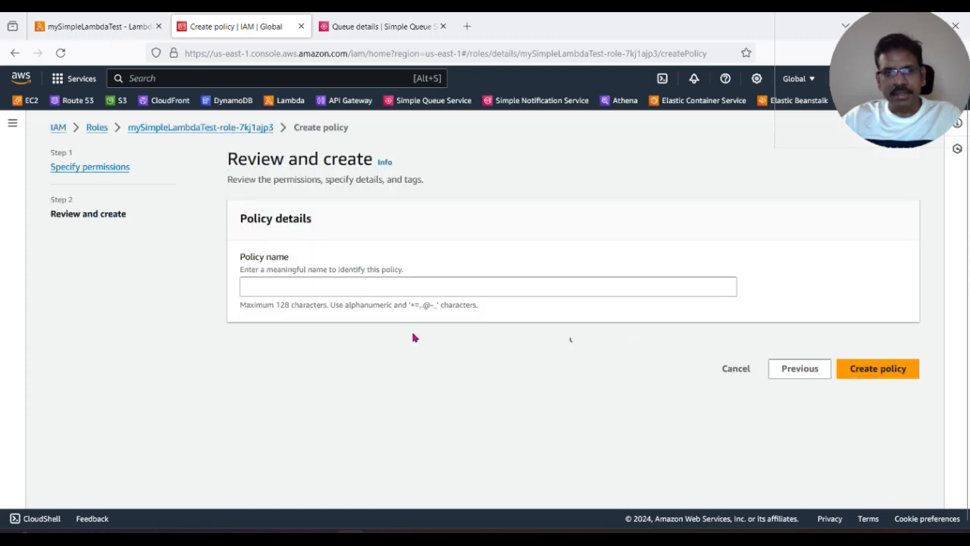
scroll(872, 374, "down", 2)
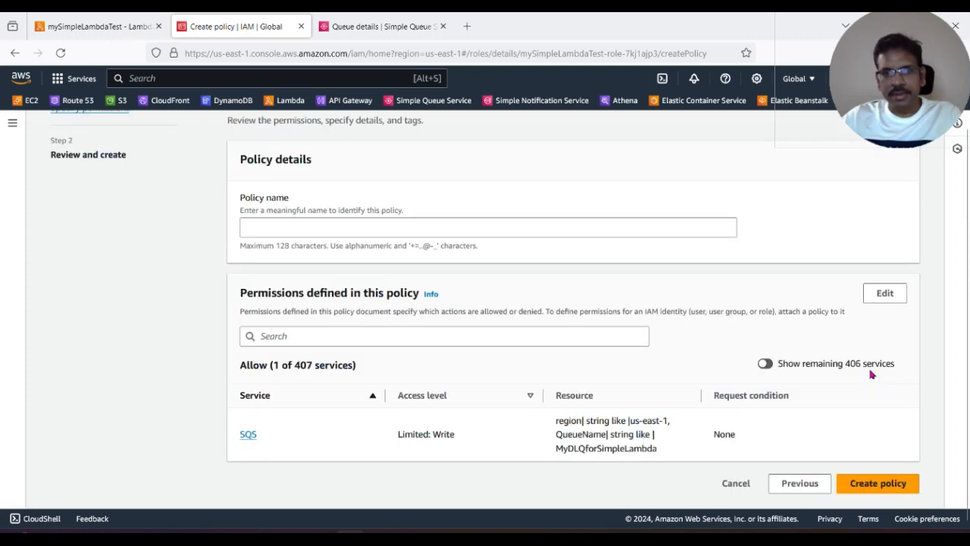
left_click(284, 227)
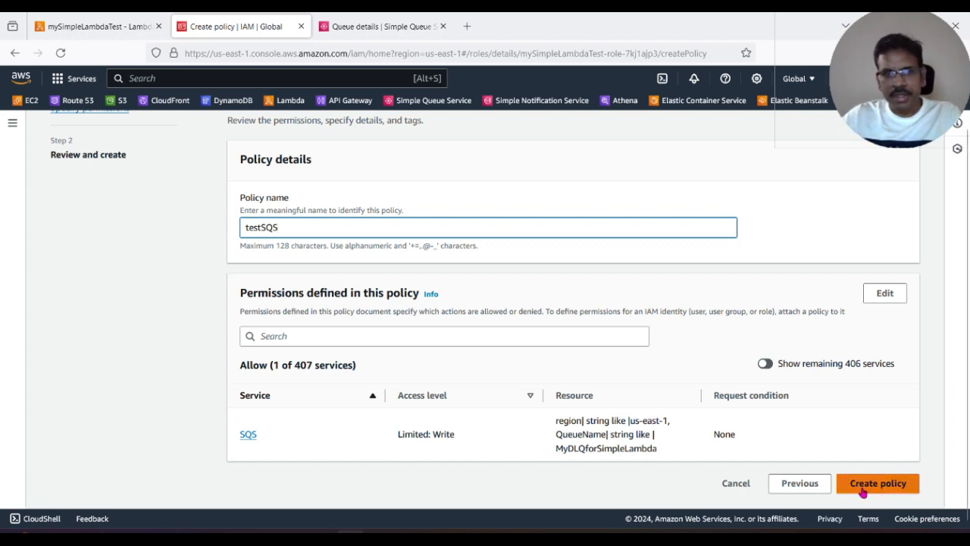
left_click_drag(291, 227, 203, 231)
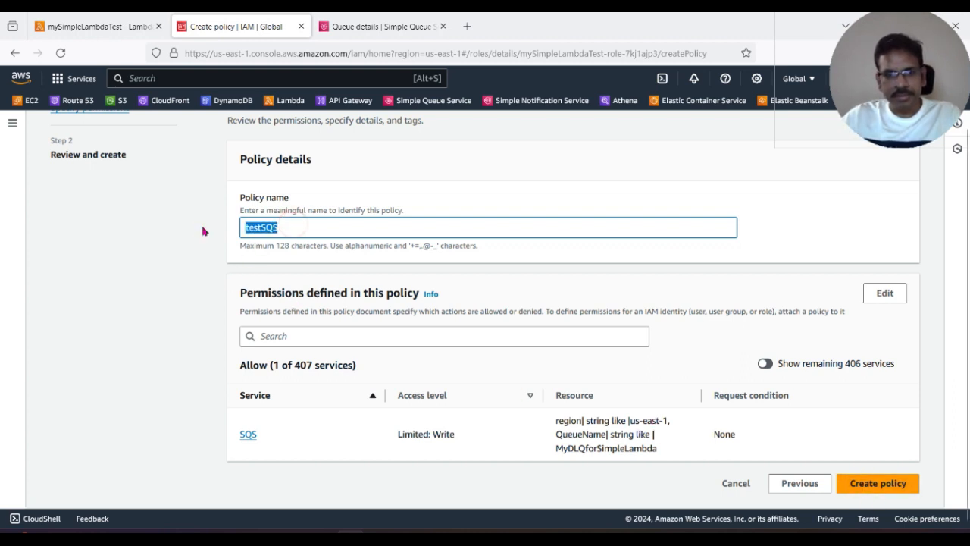
left_click(877, 483)
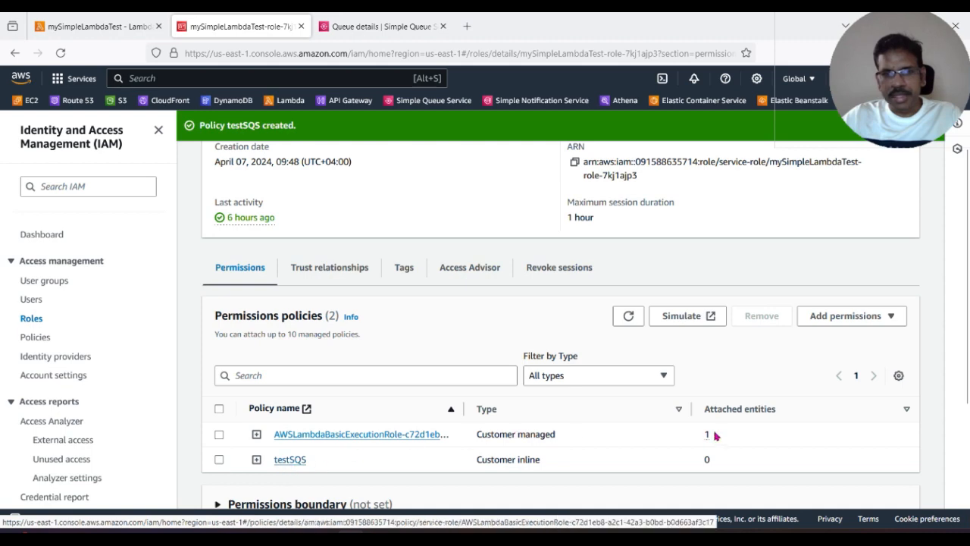
Step: Review the permissions policies attached to the Lambda execution role
scroll(316, 448, "up", 2)
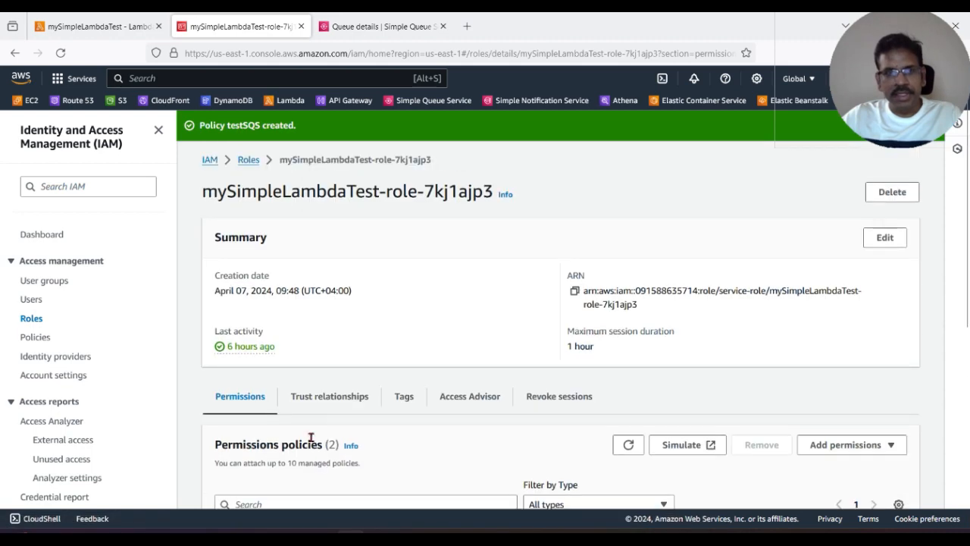
scroll(393, 341, "down", 4)
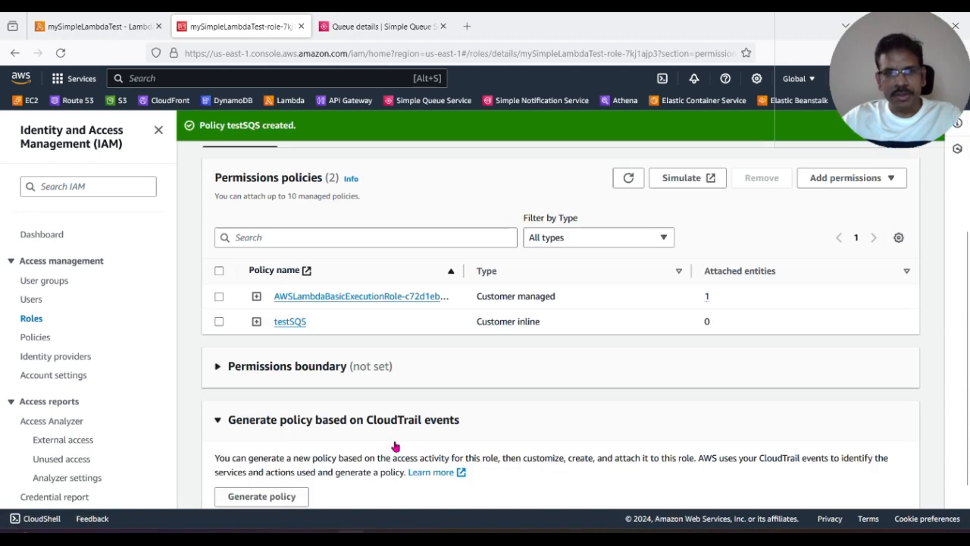
scroll(413, 430, "down", 1)
scroll(478, 449, "up", 5)
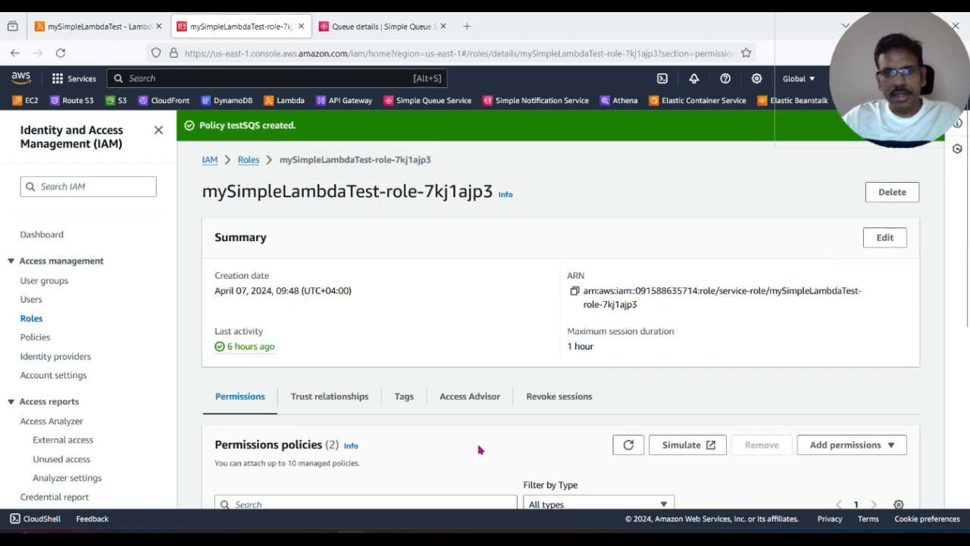
scroll(793, 383, "down", 5)
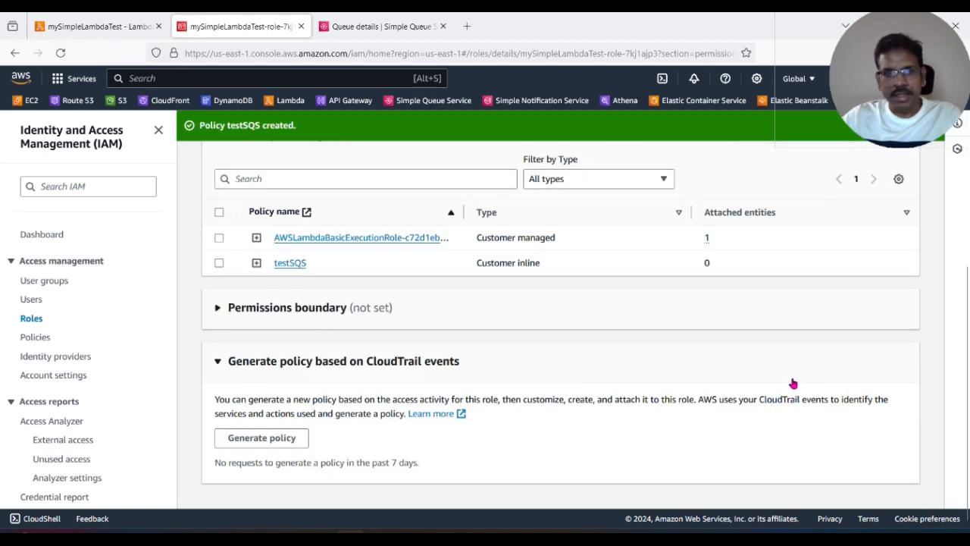
scroll(793, 383, "up", 5)
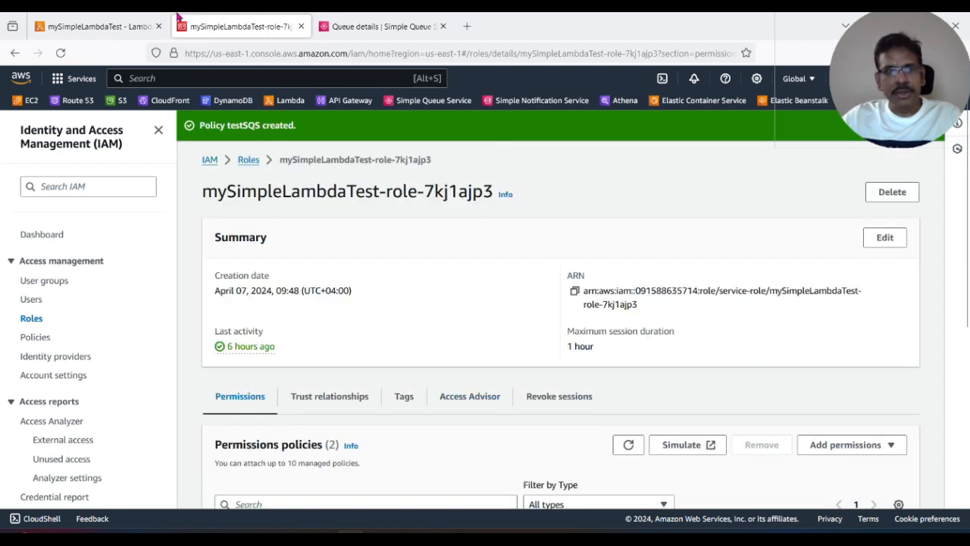
Step: Back in the mySimpleLambdaTest function, reload the page and check which services the execution role's resource summary offers
left_click(97, 27)
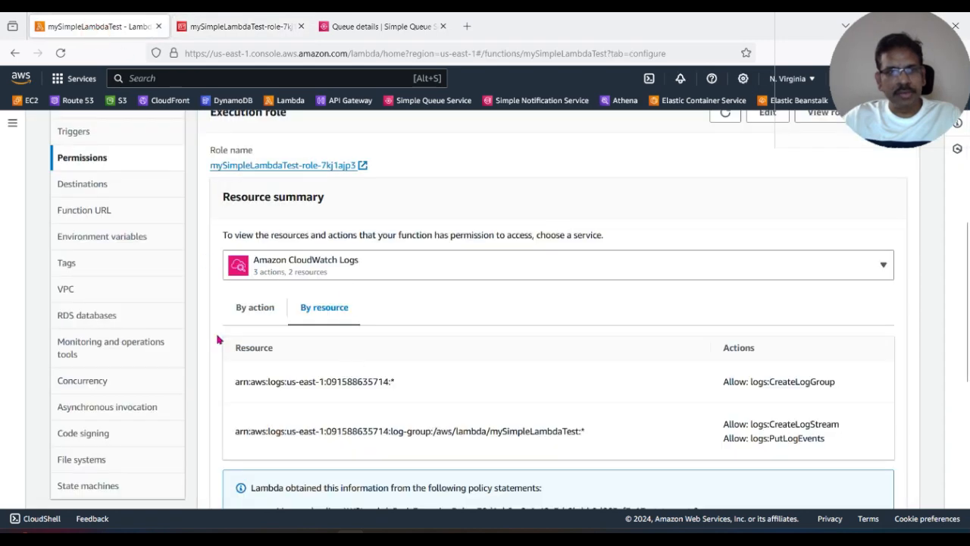
scroll(217, 340, "up", 3)
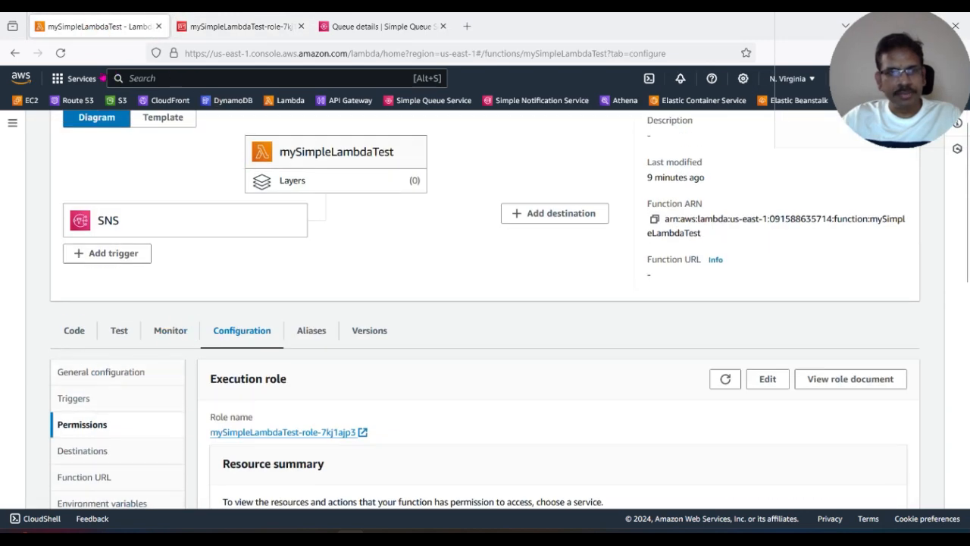
left_click(61, 52)
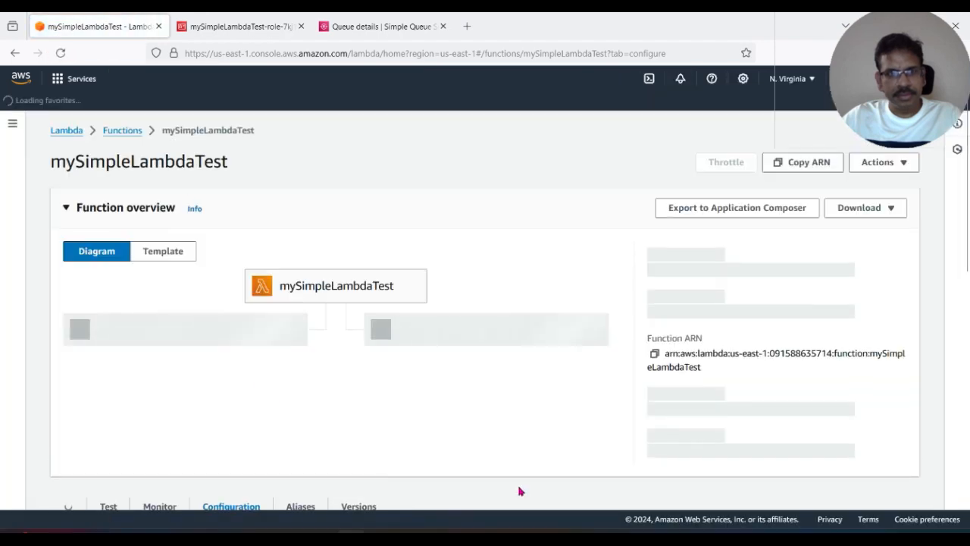
scroll(520, 490, "down", 1)
scroll(401, 470, "down", 3)
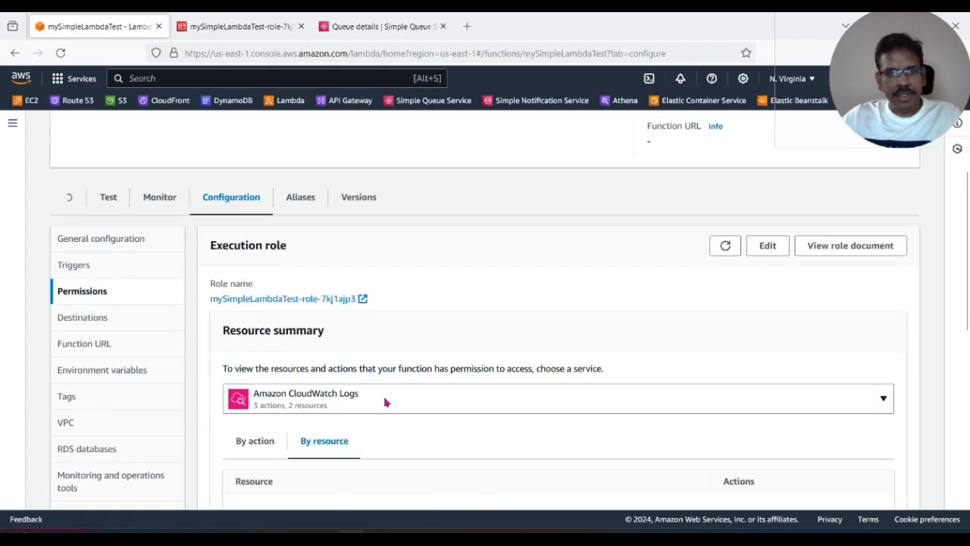
left_click(385, 403)
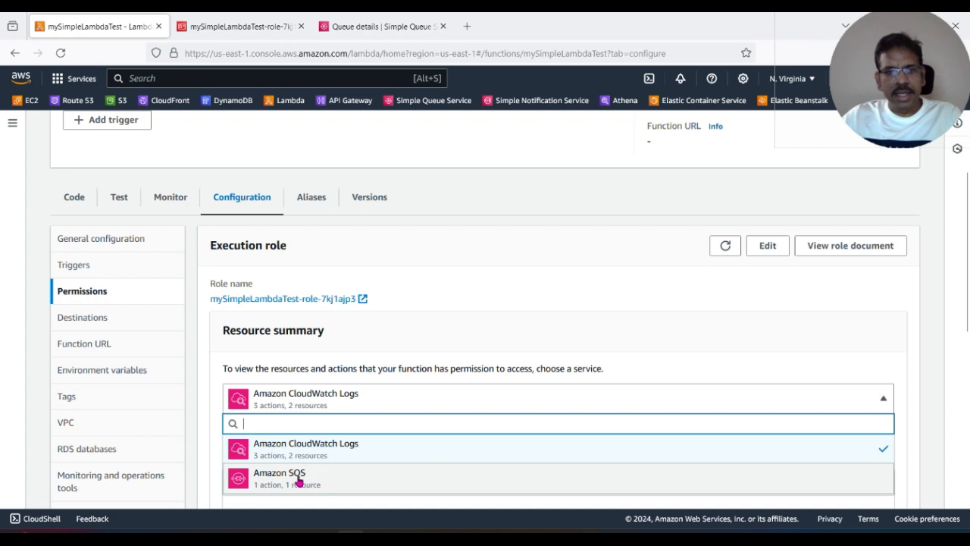
left_click(533, 323)
scroll(118, 453, "down", 3)
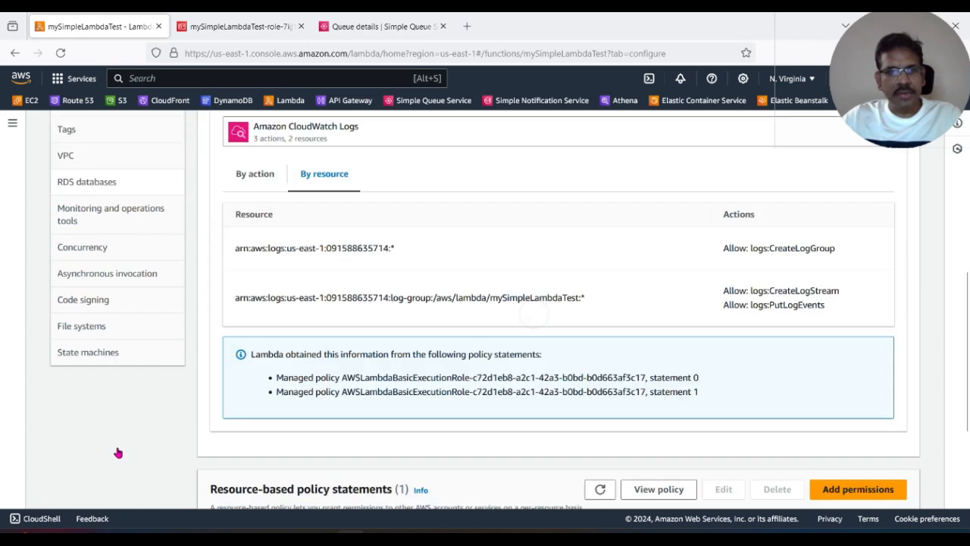
Step: Edit the function's asynchronous invocation settings to use the Amazon SQS queue MyDLQforSimpleLambda as dead-letter queue, and save
left_click(91, 274)
scroll(511, 353, "up", 3)
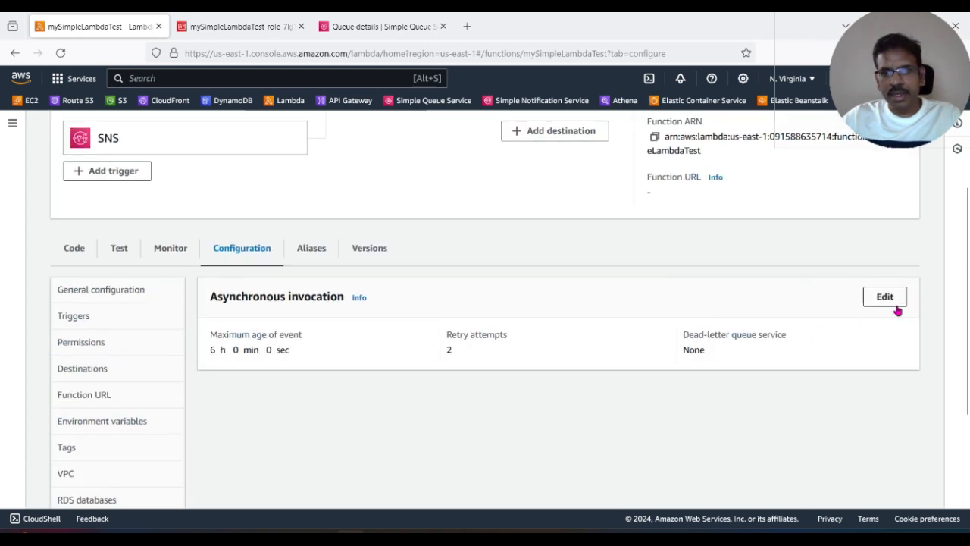
left_click(891, 303)
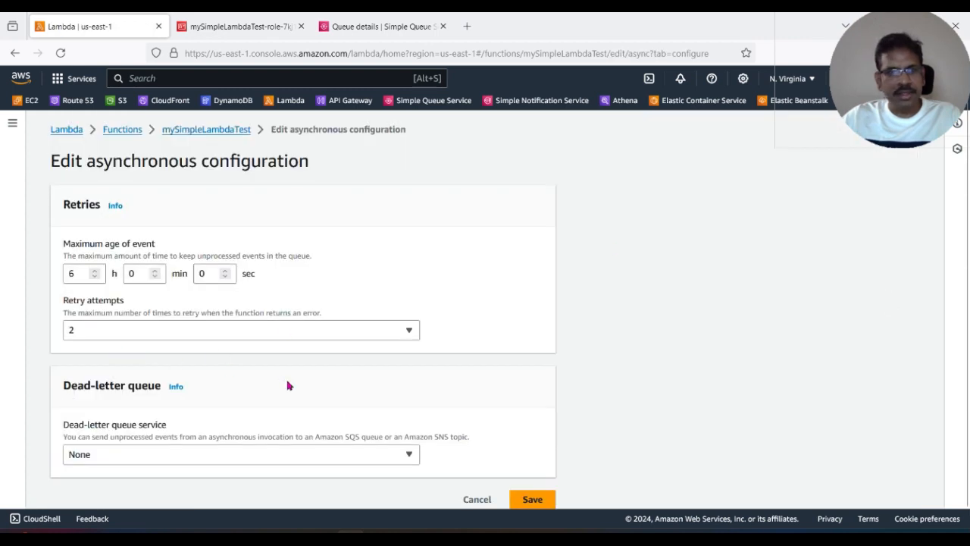
left_click(149, 444)
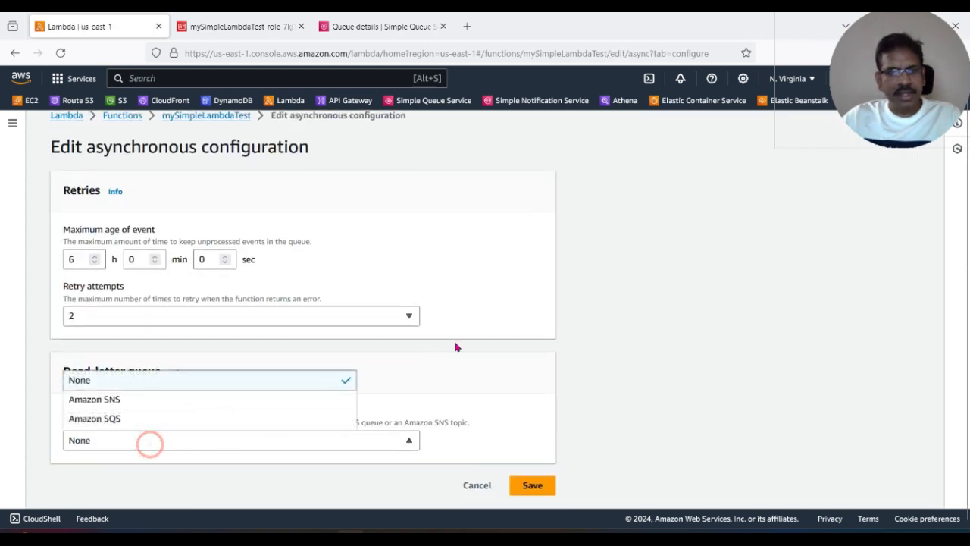
left_click(109, 420)
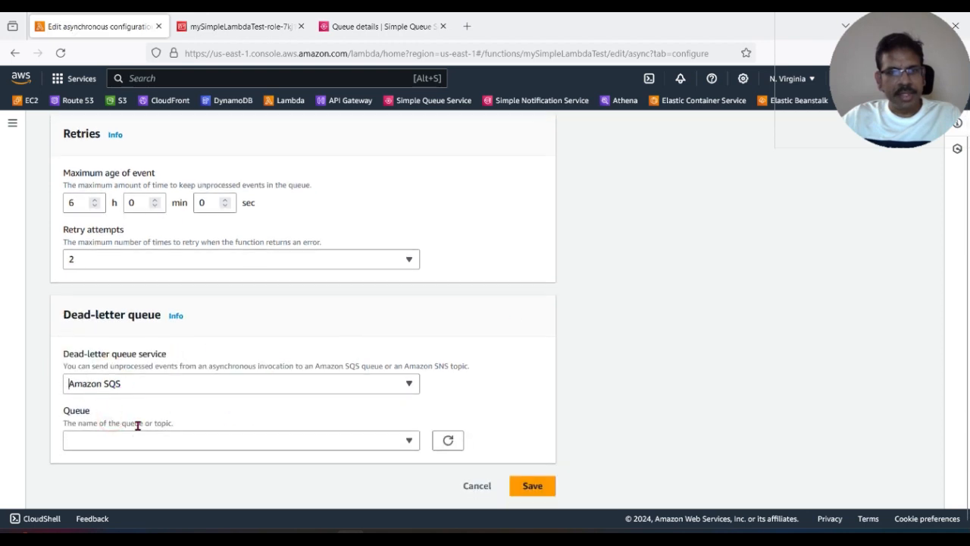
left_click(130, 443)
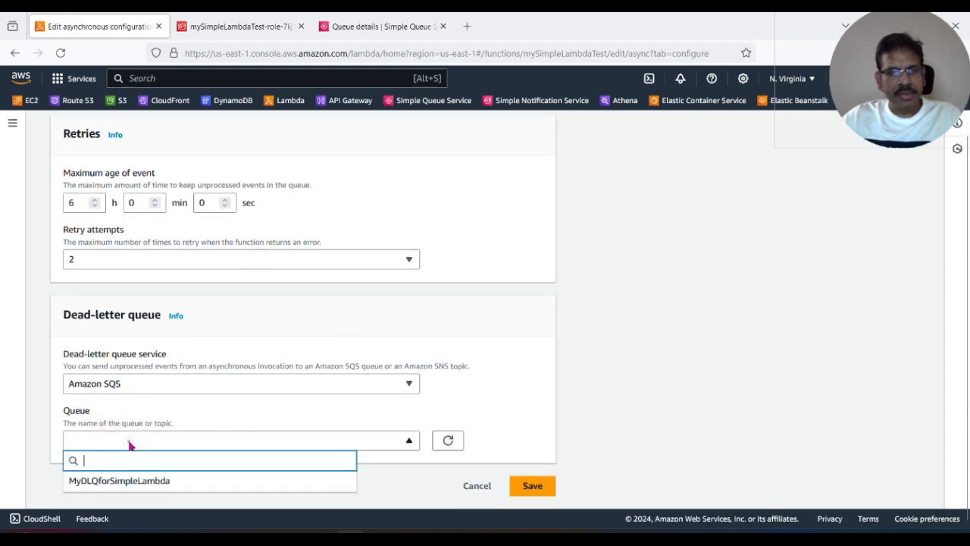
left_click(95, 485)
left_click(533, 489)
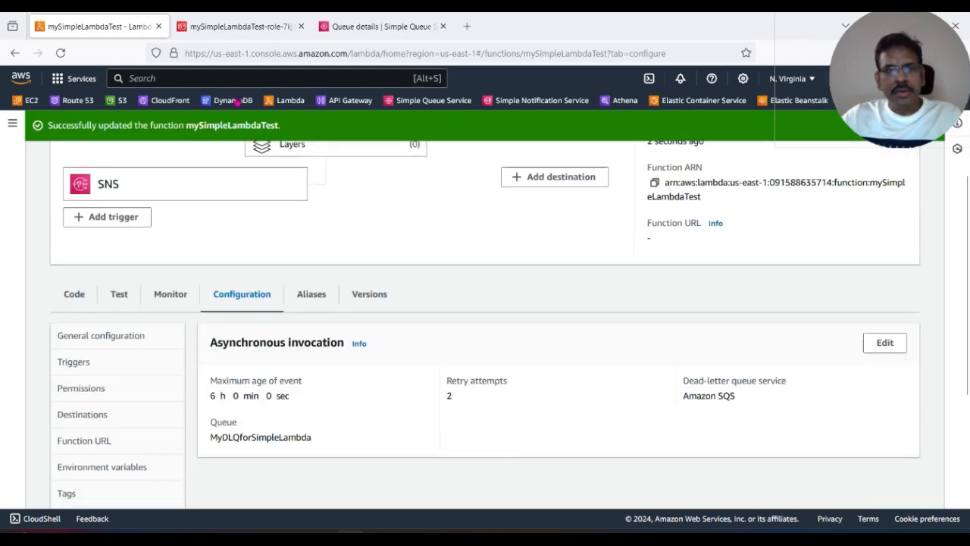
Step: Switch to Simple Notification Service and open the details of the topic MyTestTopic
left_click(231, 29)
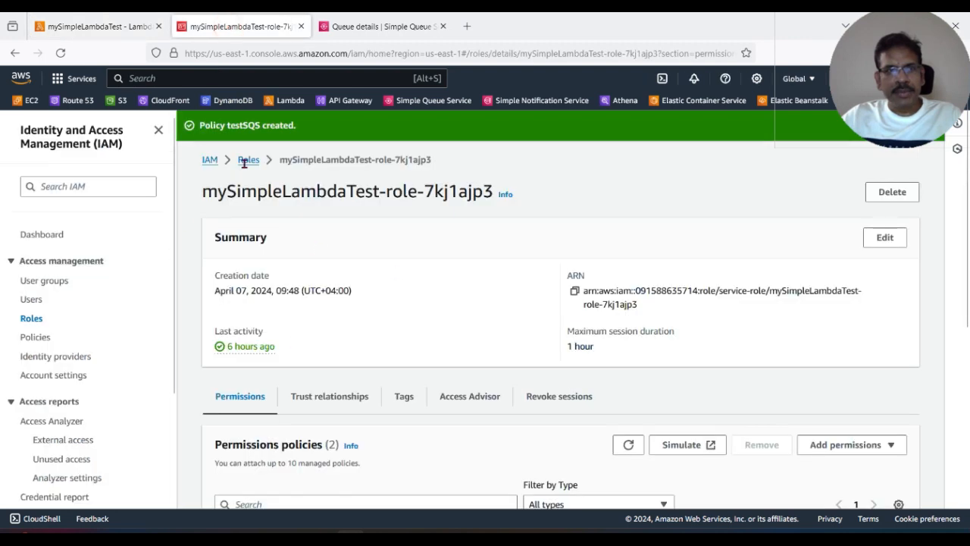
left_click(553, 101)
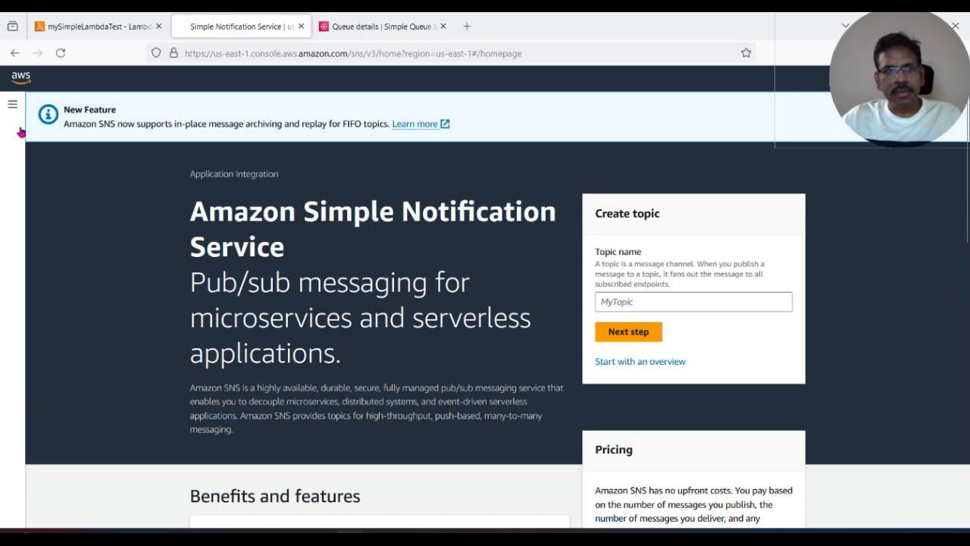
left_click(12, 104)
left_click(38, 171)
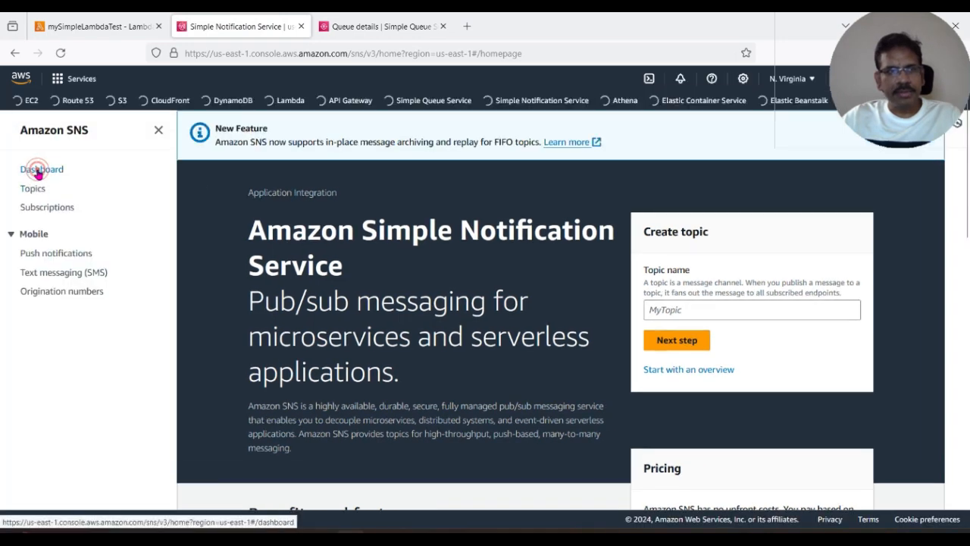
left_click(33, 188)
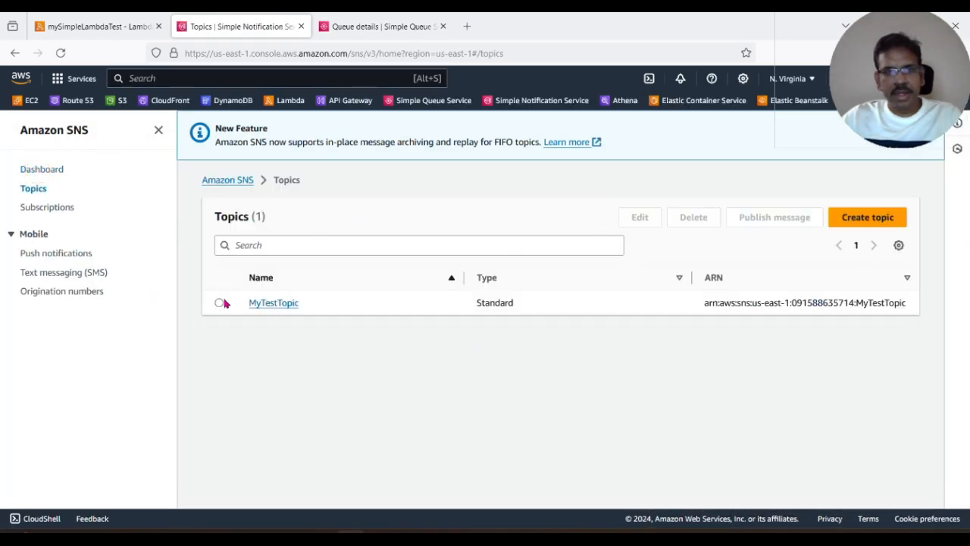
left_click(218, 303)
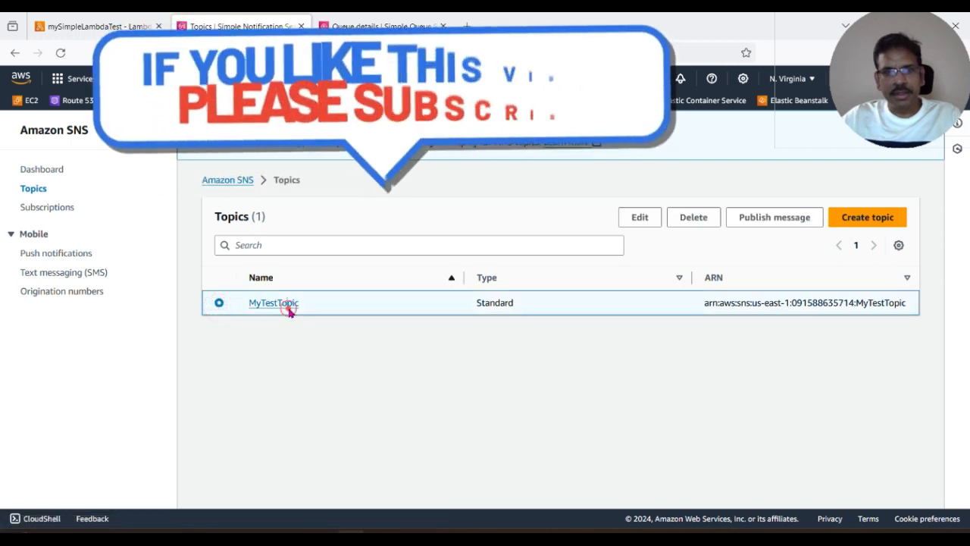
left_click(285, 306)
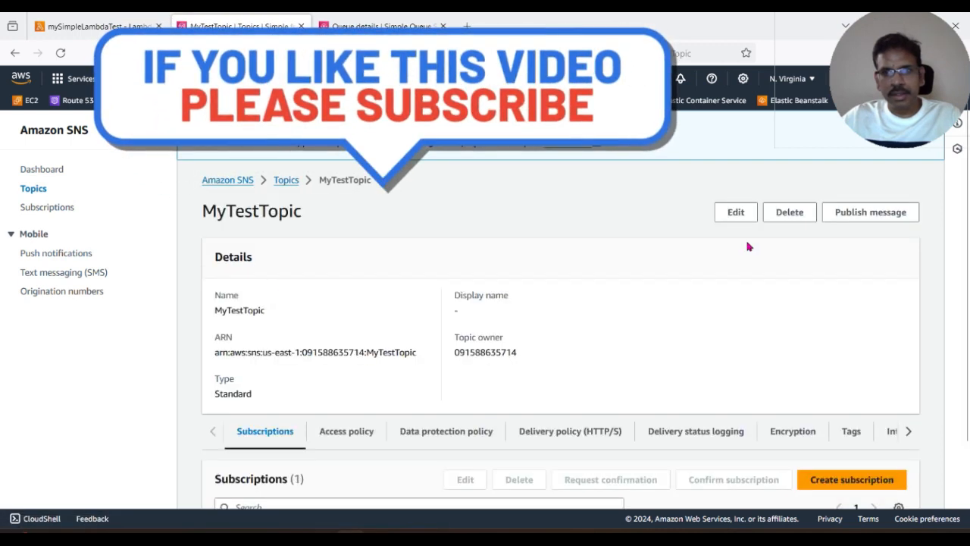
Step: Publish a message to MyTestTopic with the body "Hi , this is new message etc", using an identical payload for all protocols
left_click(865, 212)
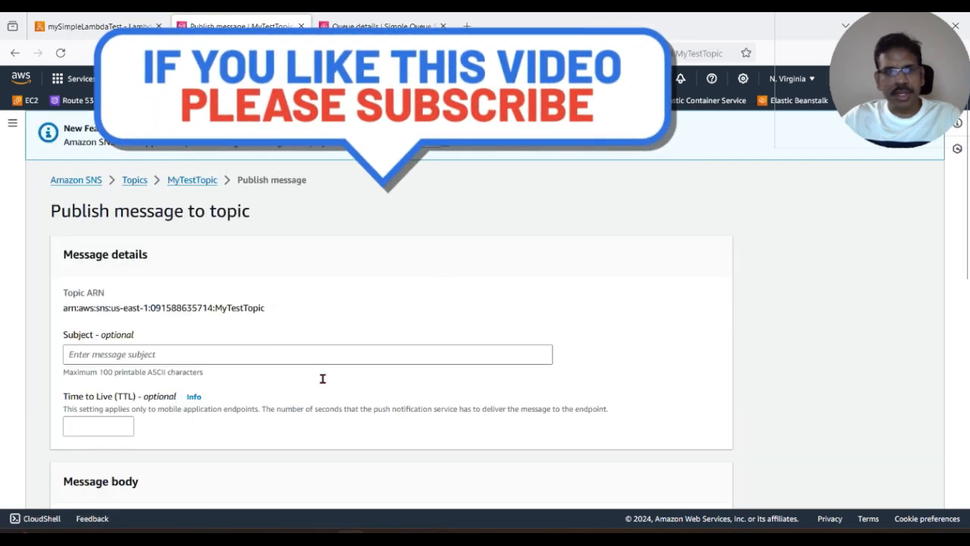
scroll(193, 368, "down", 4)
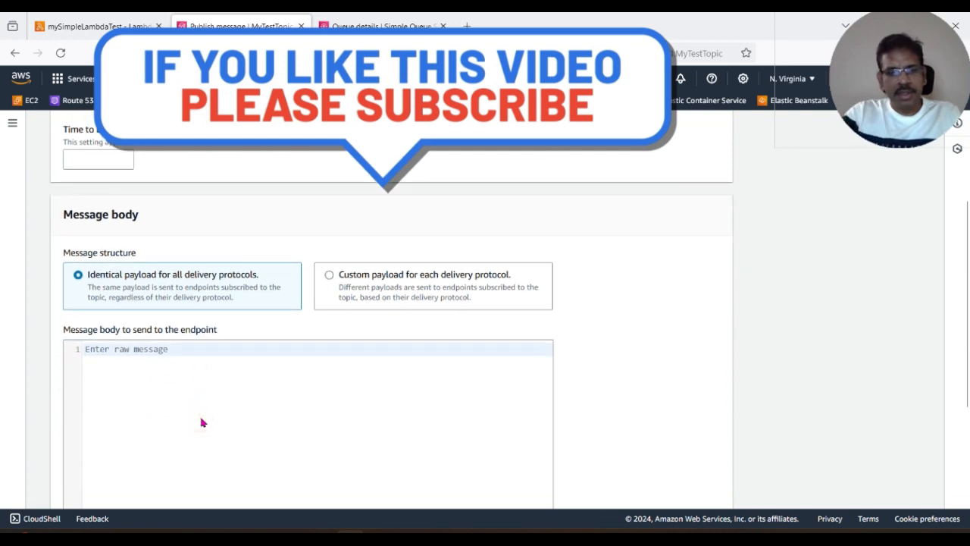
left_click(201, 422)
type("Hi , th")
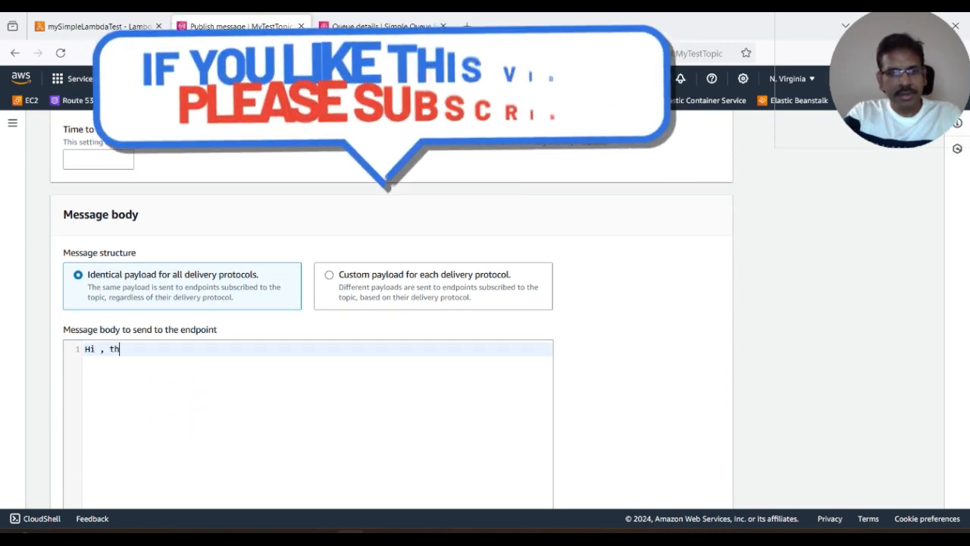
type("is is new message etc")
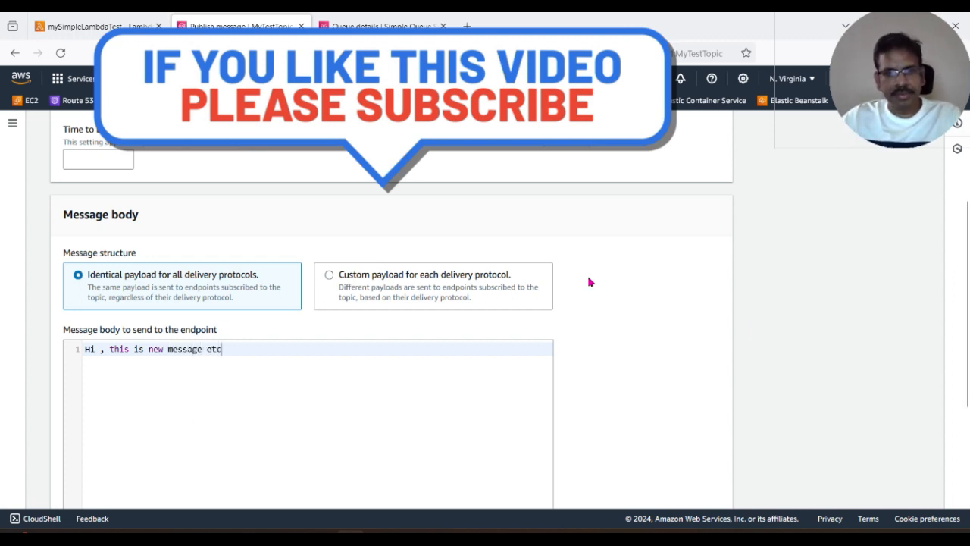
scroll(591, 282, "down", 3)
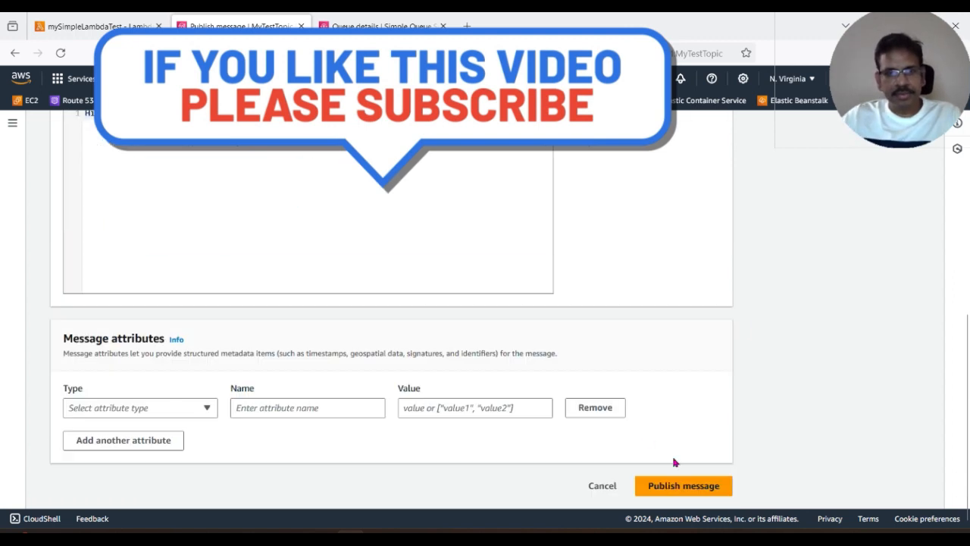
left_click(673, 489)
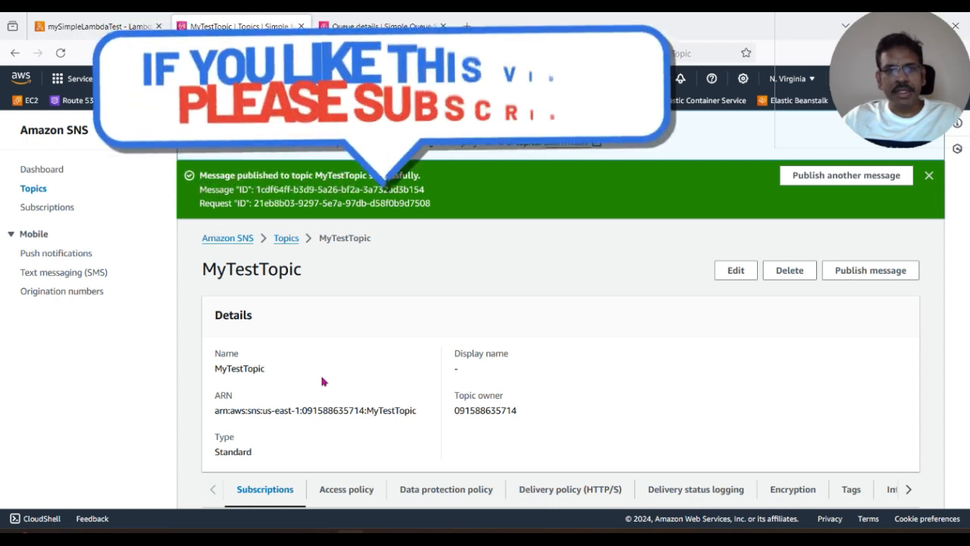
Step: Switch to Simple Queue Service and open the details of the queue MyDLQforSimpleLambda from the queue list
left_click(390, 27)
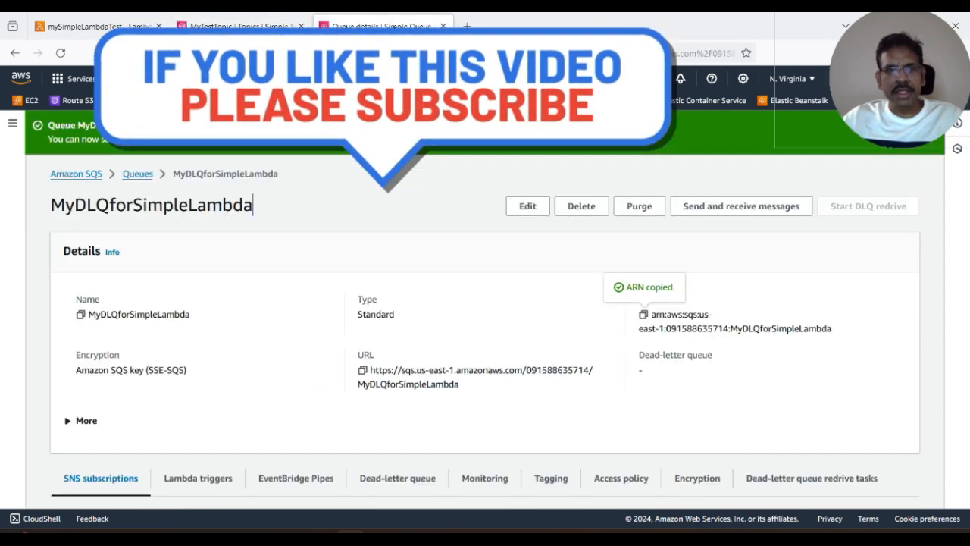
left_click_drag(196, 205, 56, 204)
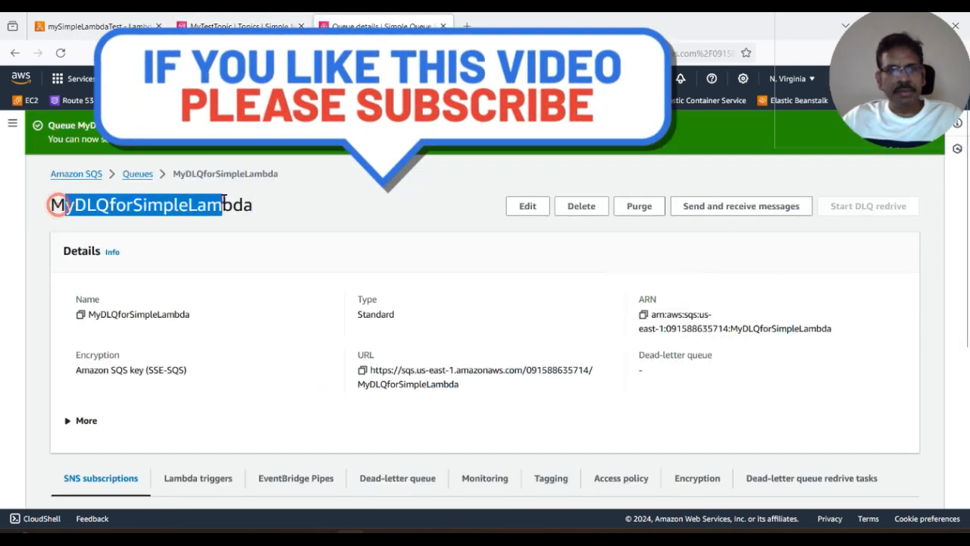
left_click(138, 173)
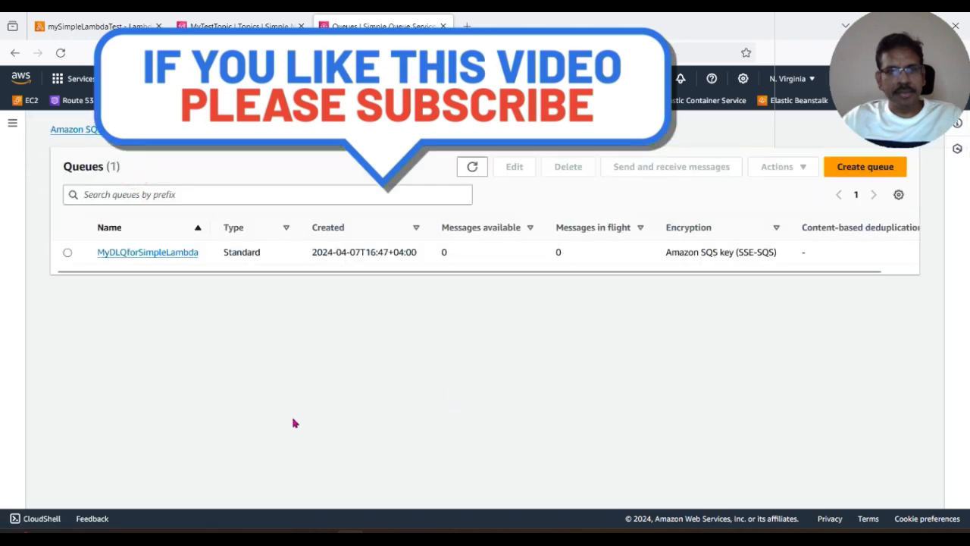
left_click(141, 256)
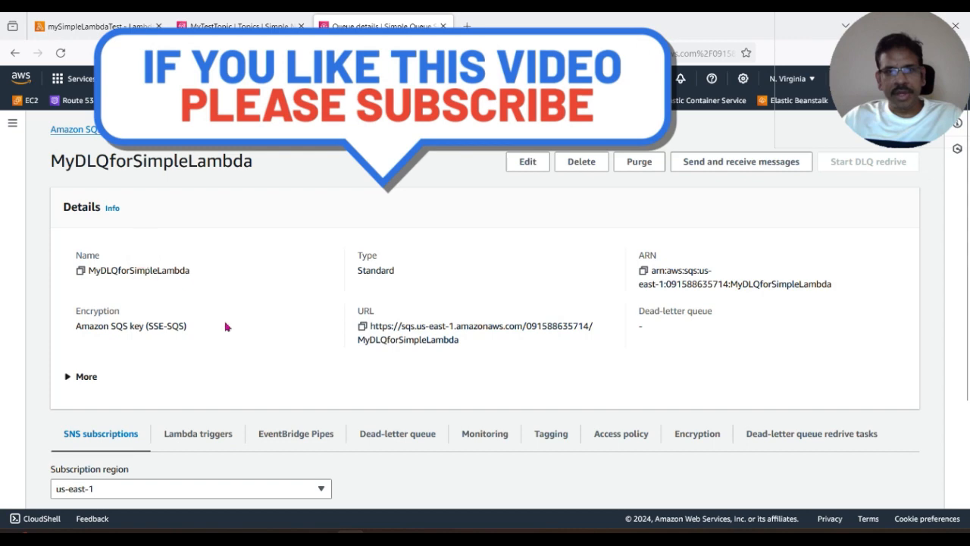
scroll(301, 356, "down", 5)
scroll(301, 413, "up", 3)
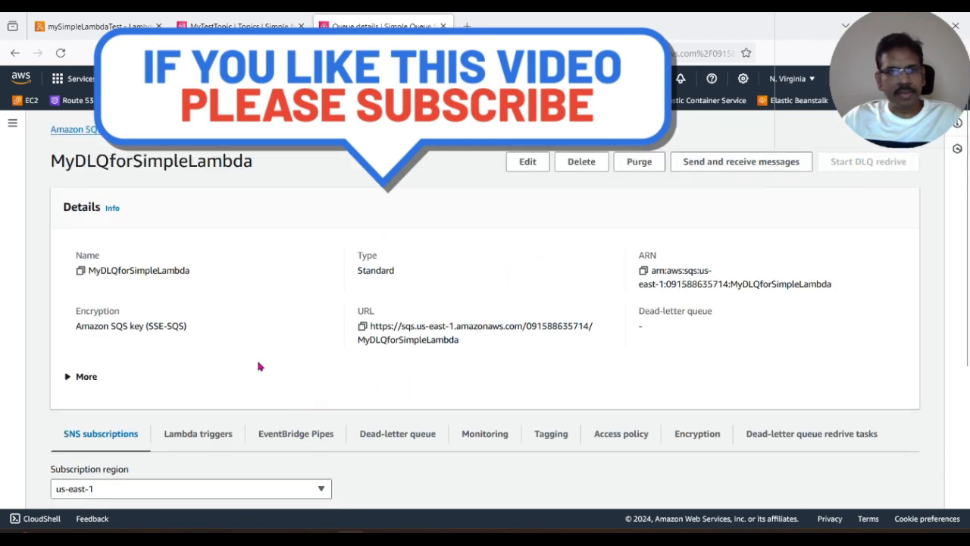
scroll(261, 366, "down", 3)
scroll(394, 377, "up", 2)
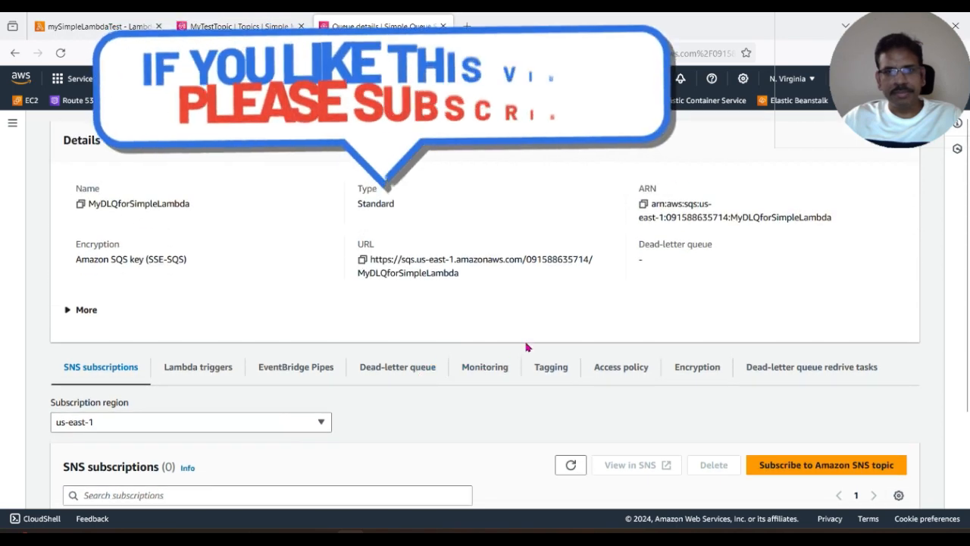
Step: Poll the MyDLQforSimpleLambda queue for messages and check the received message's count and size
scroll(526, 347, "up", 1)
left_click(736, 163)
scroll(466, 474, "down", 5)
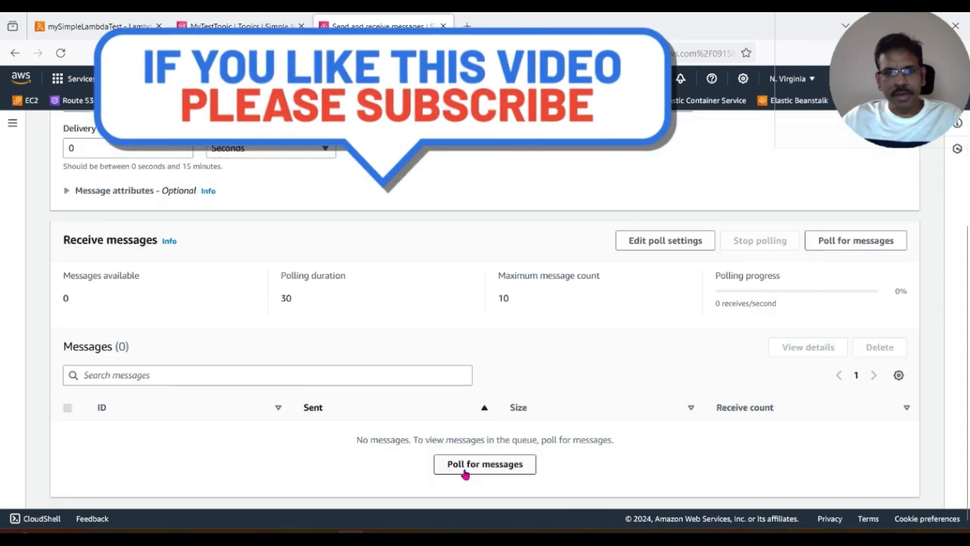
left_click(479, 466)
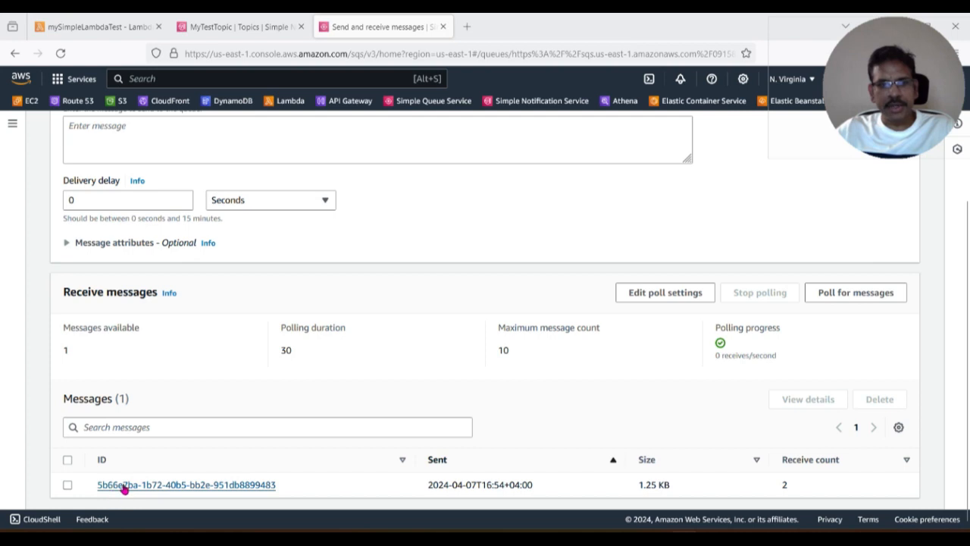
left_click_drag(67, 397, 149, 399)
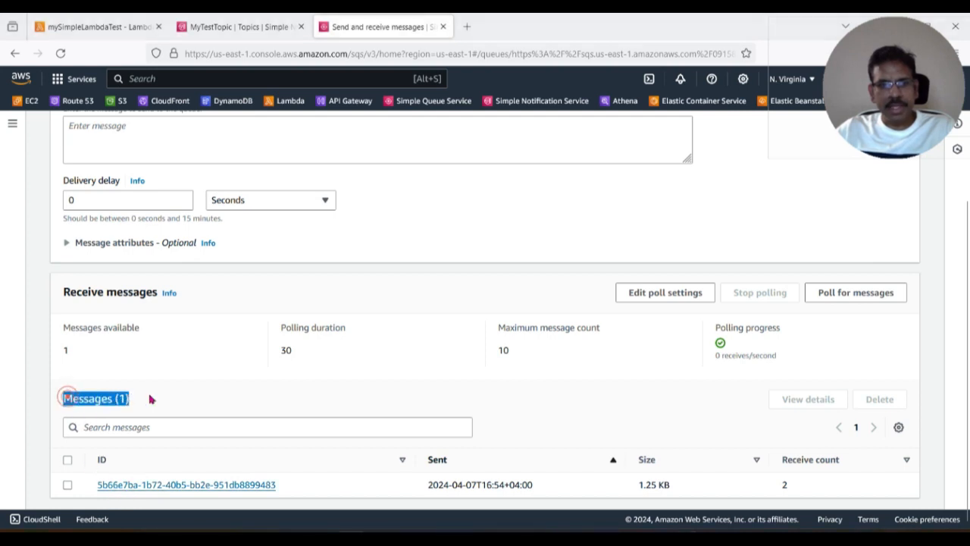
left_click_drag(645, 484, 697, 485)
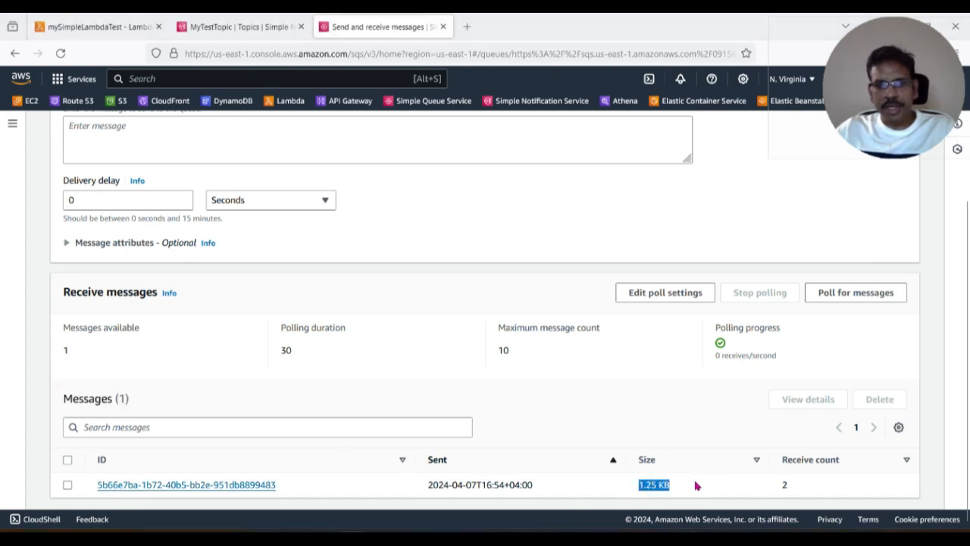
Step: Open the received message, examine its body for the event source, the published message text and the timestamp, and close it
left_click(233, 485)
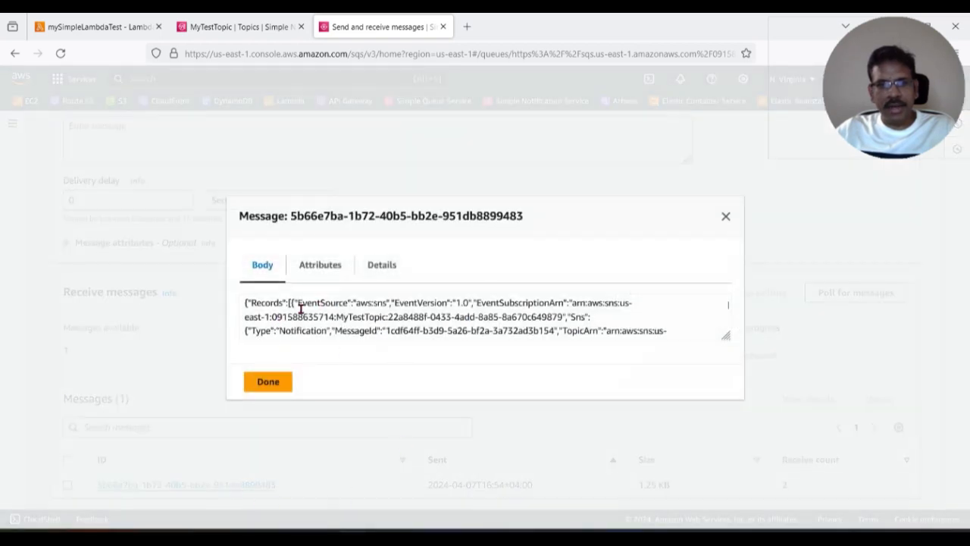
left_click_drag(300, 310, 444, 318)
left_click(481, 313)
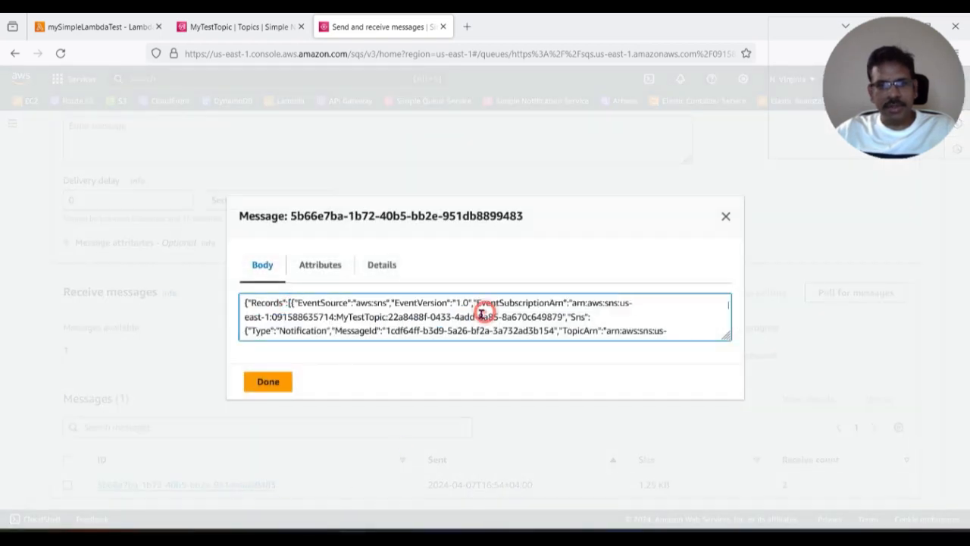
scroll(543, 317, "down", 2)
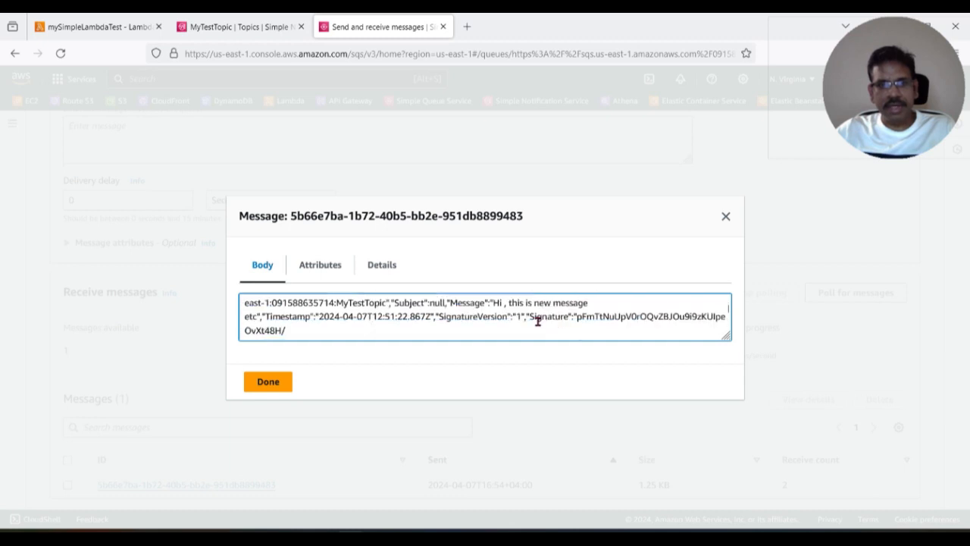
scroll(409, 327, "up", 3)
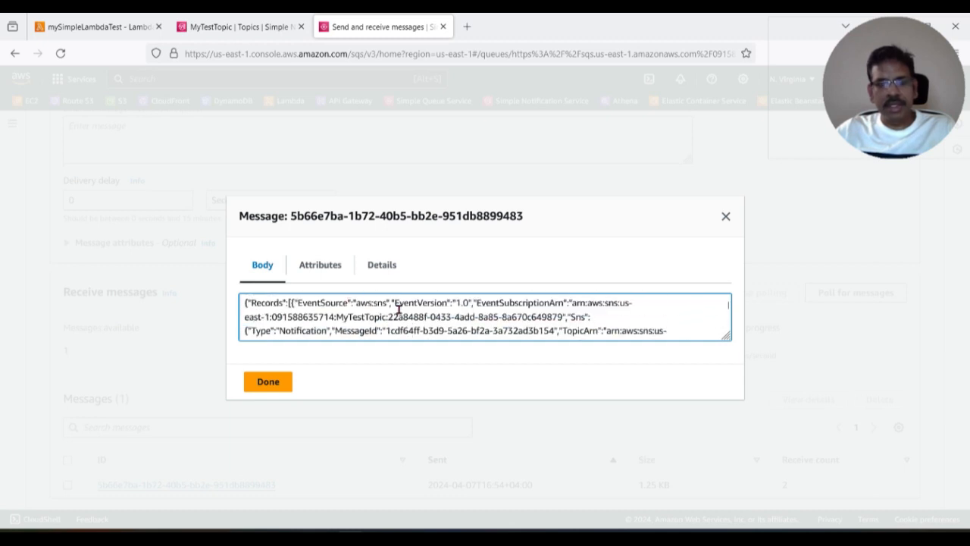
scroll(402, 310, "down", 3)
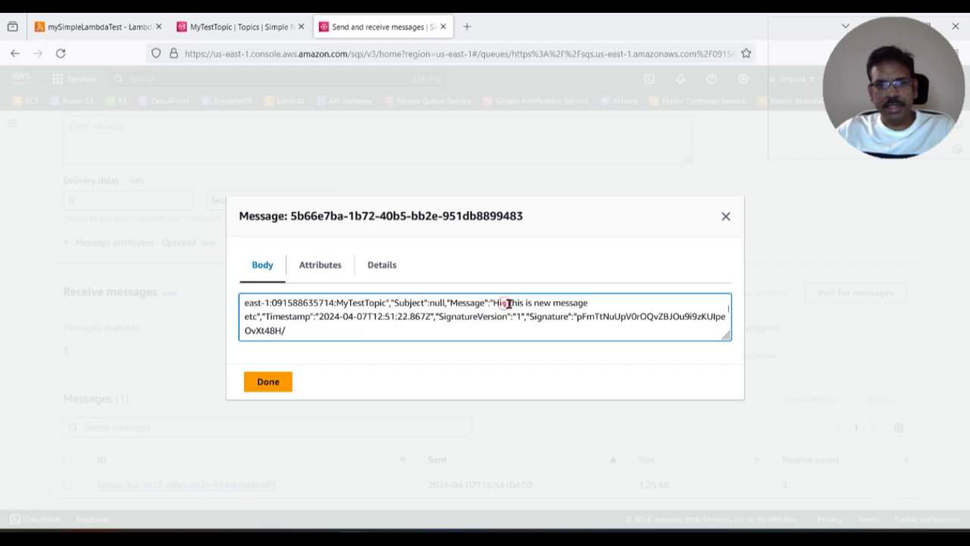
left_click_drag(506, 302, 591, 303)
left_click(548, 304)
left_click_drag(500, 303, 598, 301)
left_click_drag(265, 316, 306, 361)
left_click(266, 381)
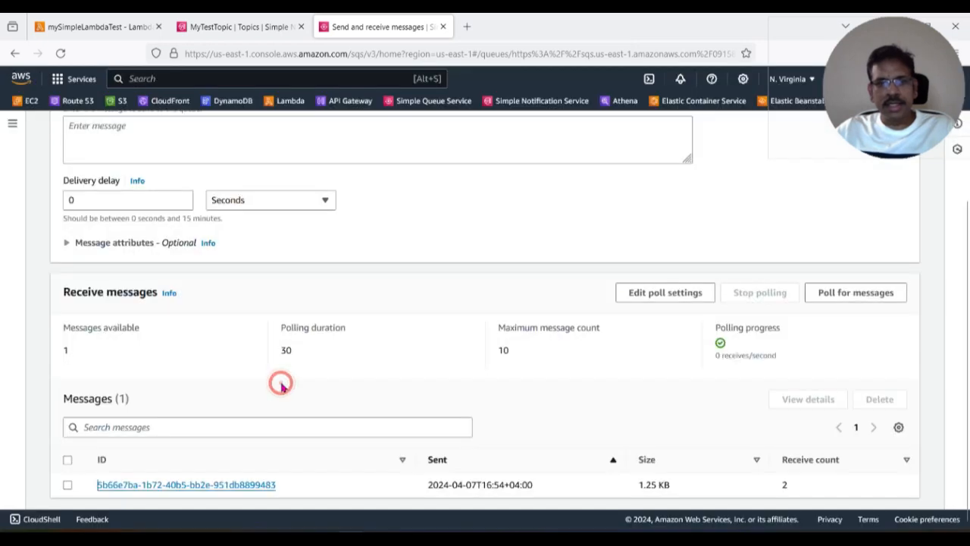